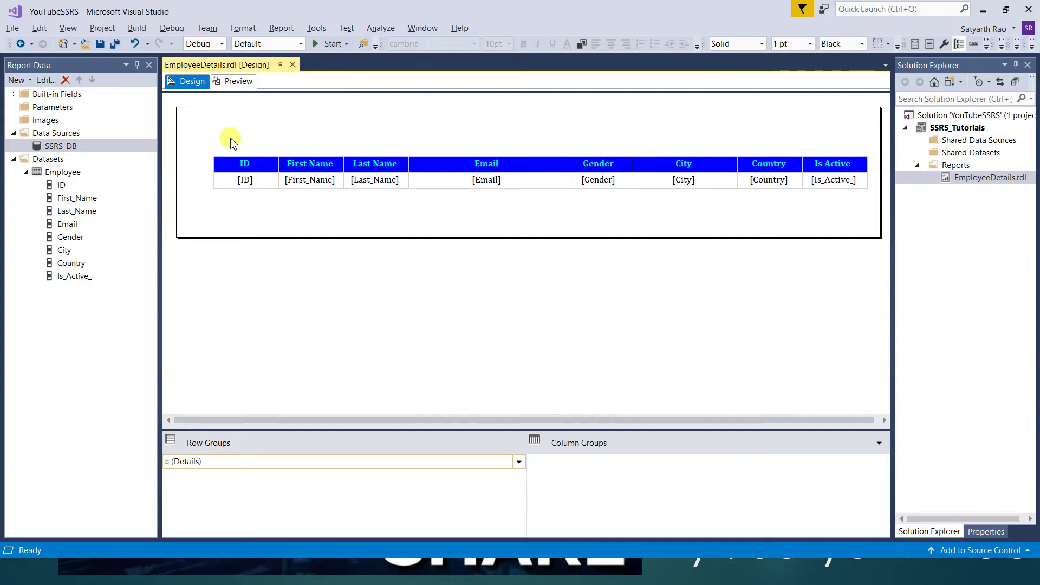
Insert a wide text box in the blank area above the employee table
drag(225, 139, 243, 184)
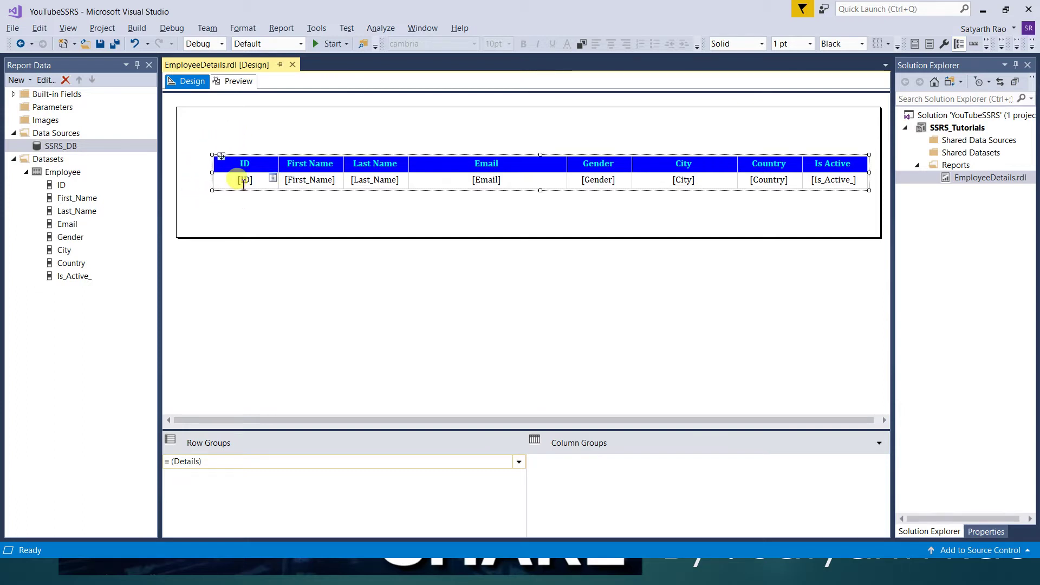
click(270, 136)
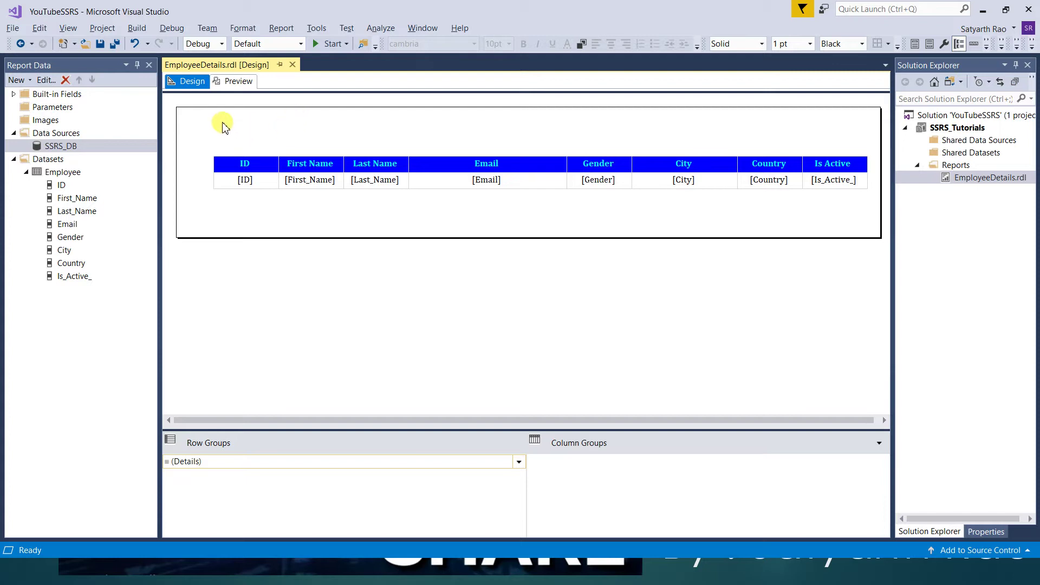
right_click(222, 124)
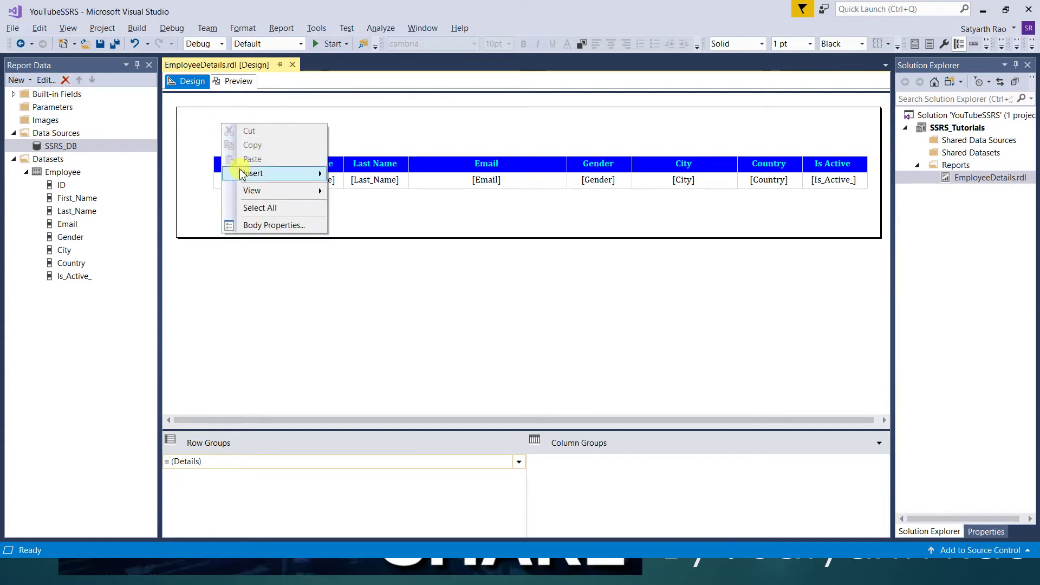
mouse_move(244, 173)
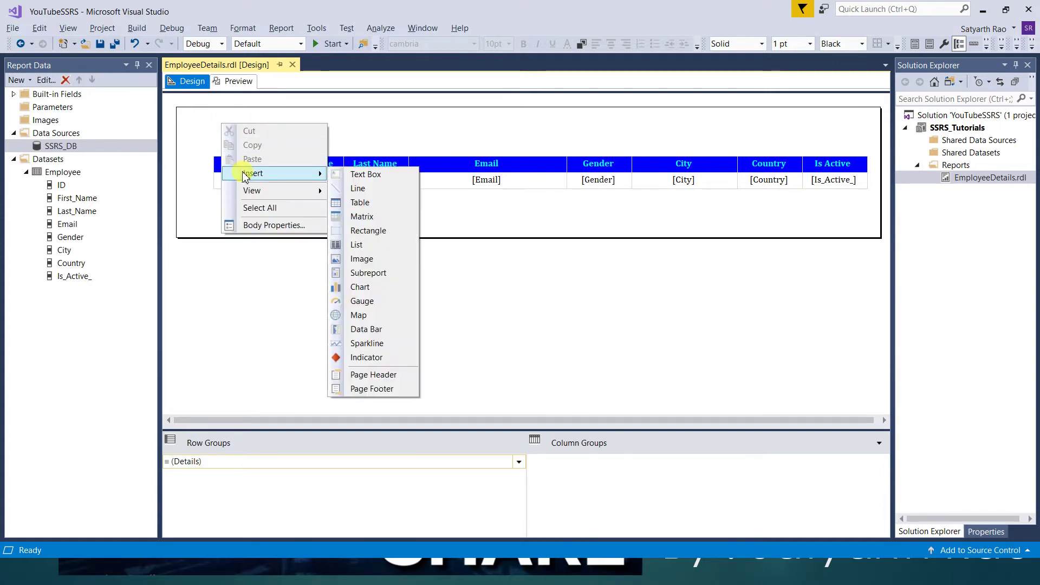
click(365, 174)
drag(287, 132, 469, 131)
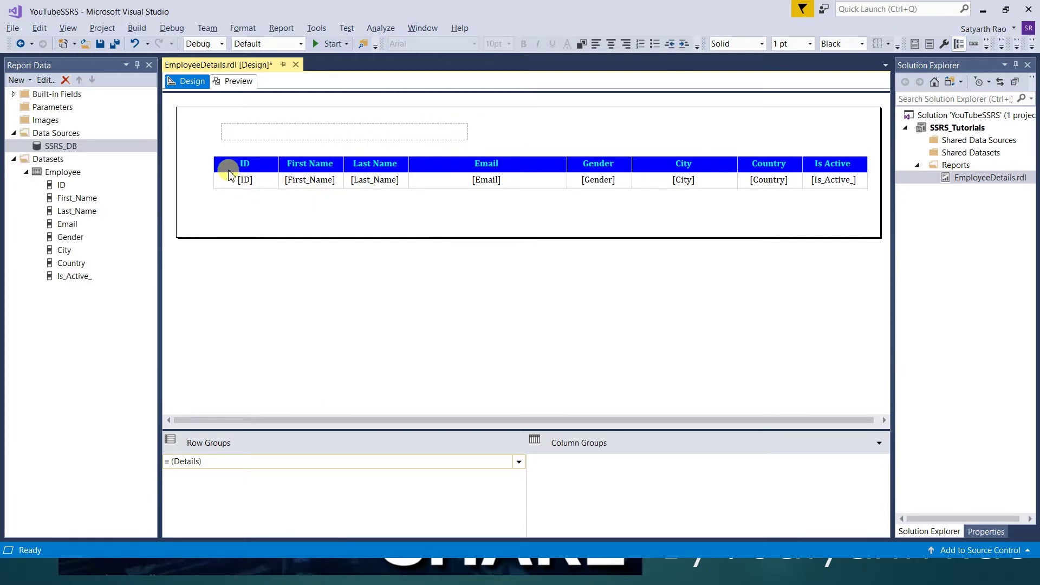
Move the employee table down in the report body to leave more space beneath the text box
click(226, 166)
click(214, 152)
drag(215, 155, 219, 186)
Align the empty text box with the table's left edge and make it taller
click(227, 127)
drag(229, 123, 214, 137)
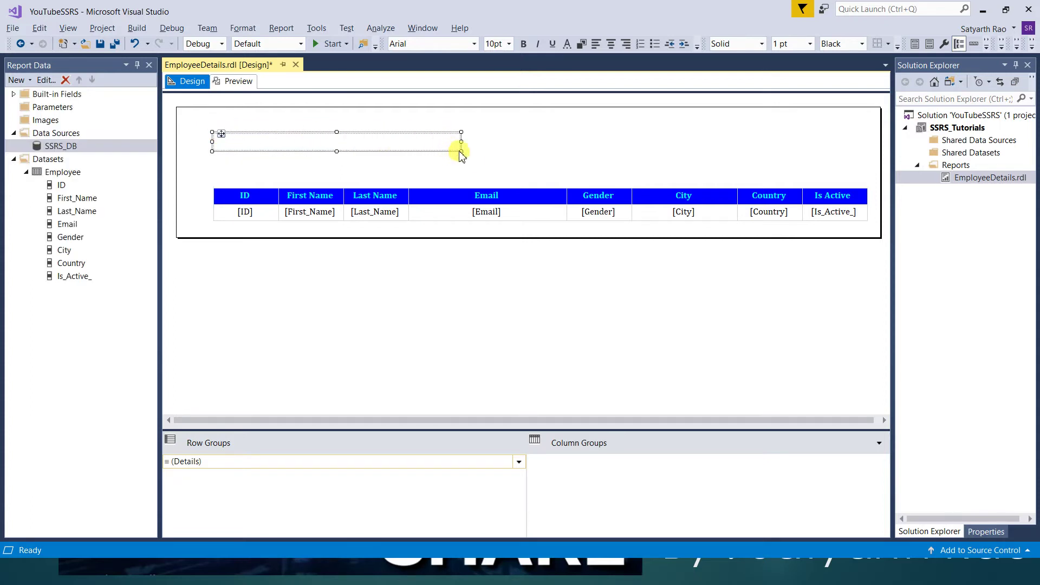
drag(459, 149, 457, 166)
click(530, 142)
Place the built-in Report Name field in the empty text box above the table
click(24, 147)
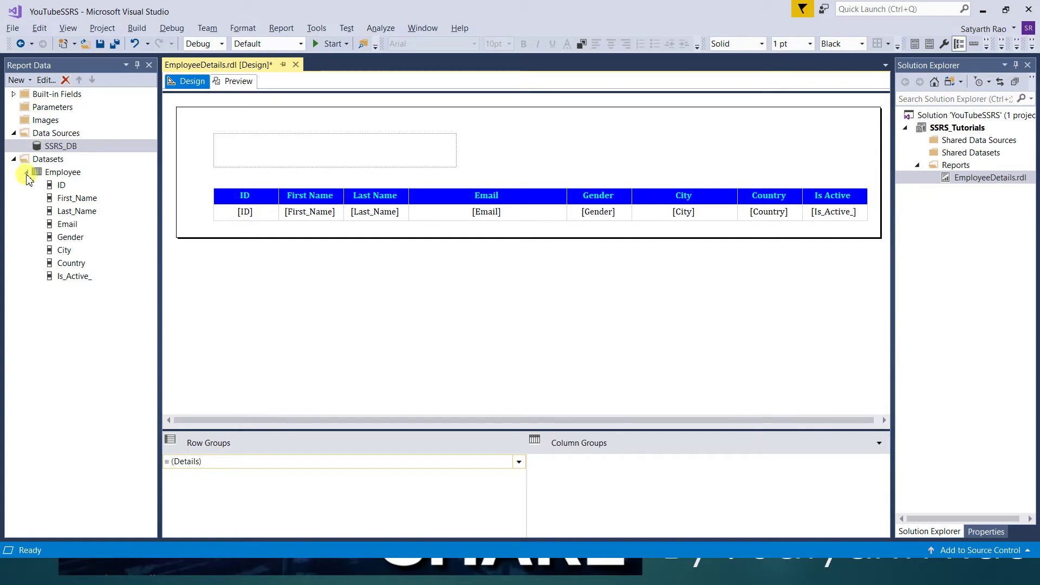
click(26, 172)
click(13, 158)
click(14, 94)
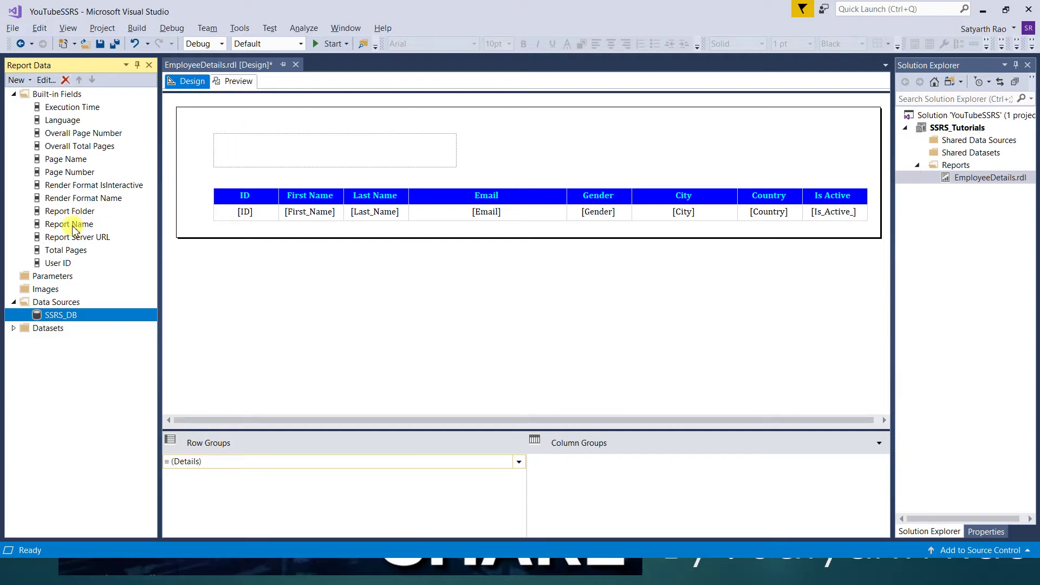
drag(61, 228, 255, 154)
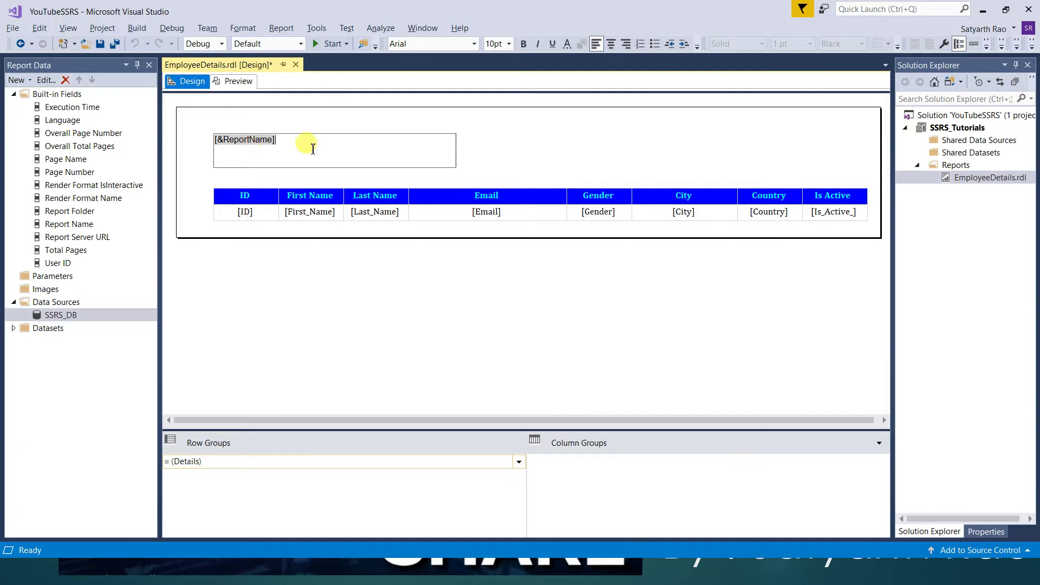
click(517, 143)
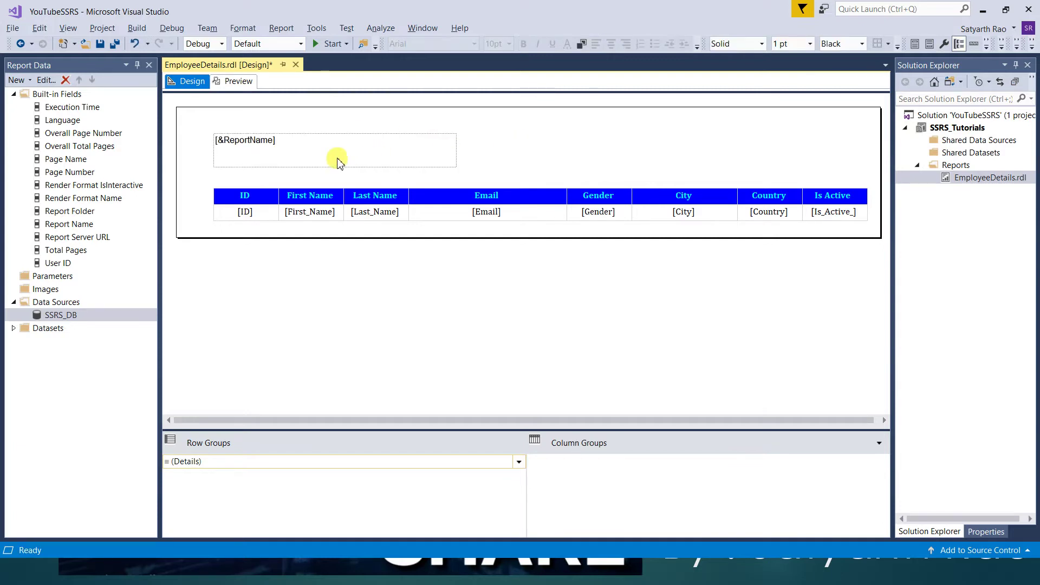
Preview the report to check how the report name field renders above the table, and return to the design view
click(236, 81)
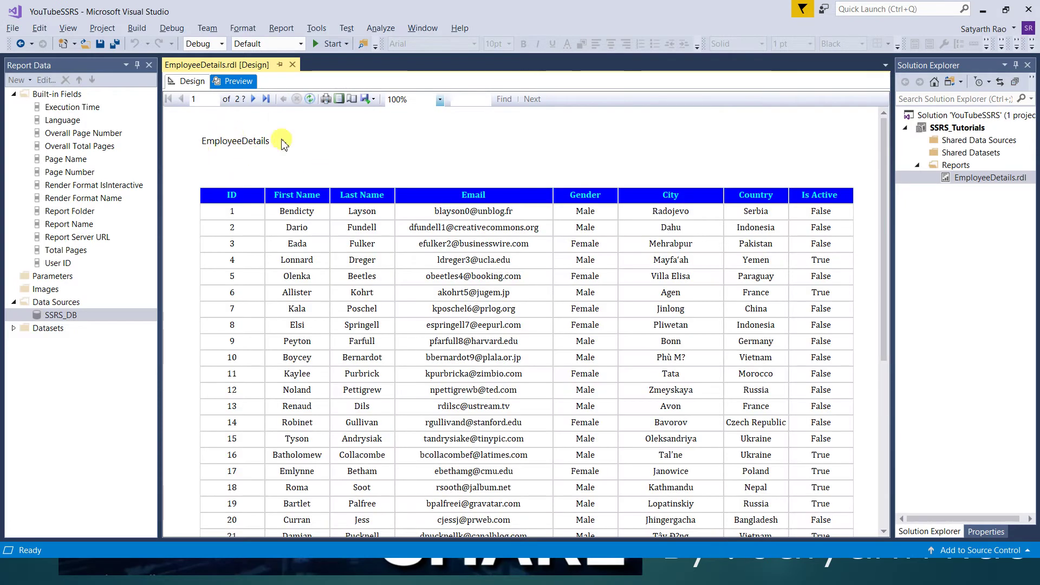
click(190, 82)
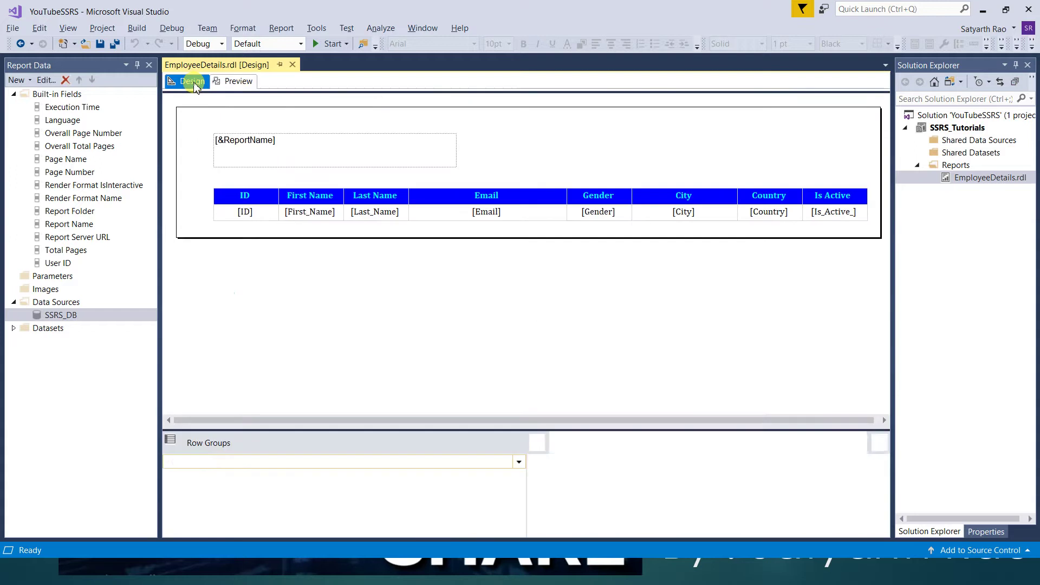
double_click(258, 145)
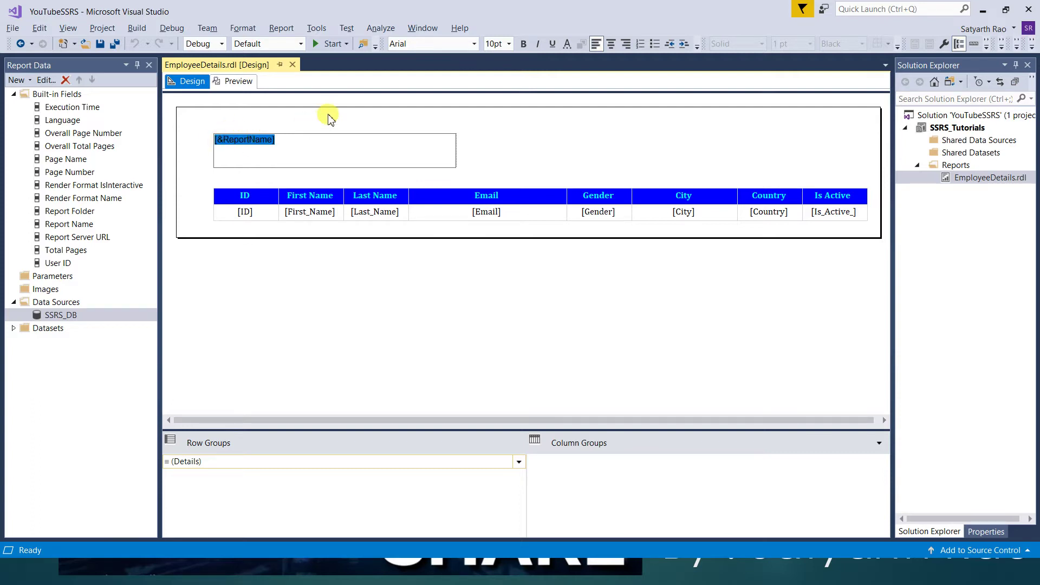
click(286, 142)
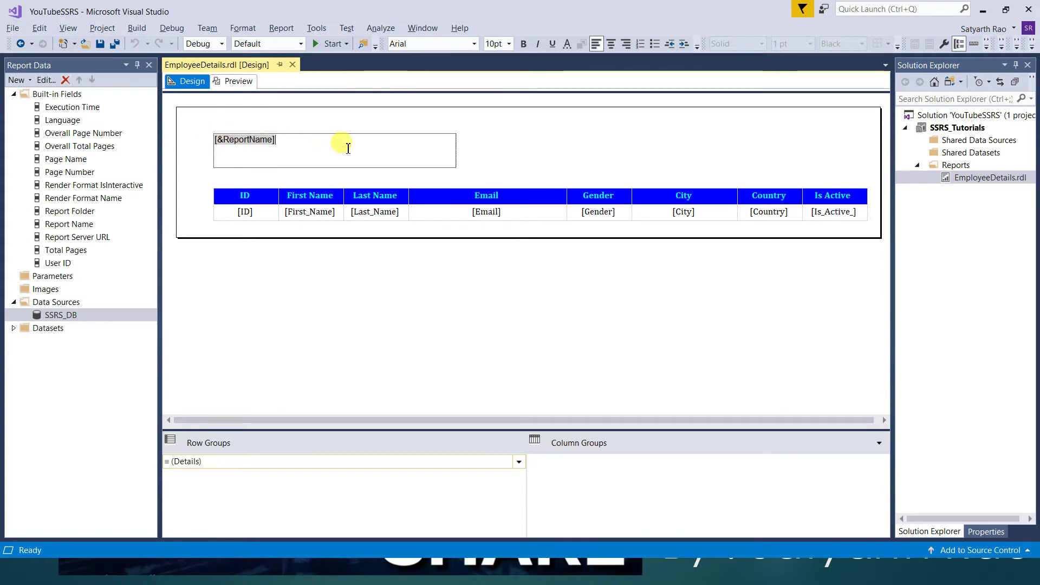
click(237, 82)
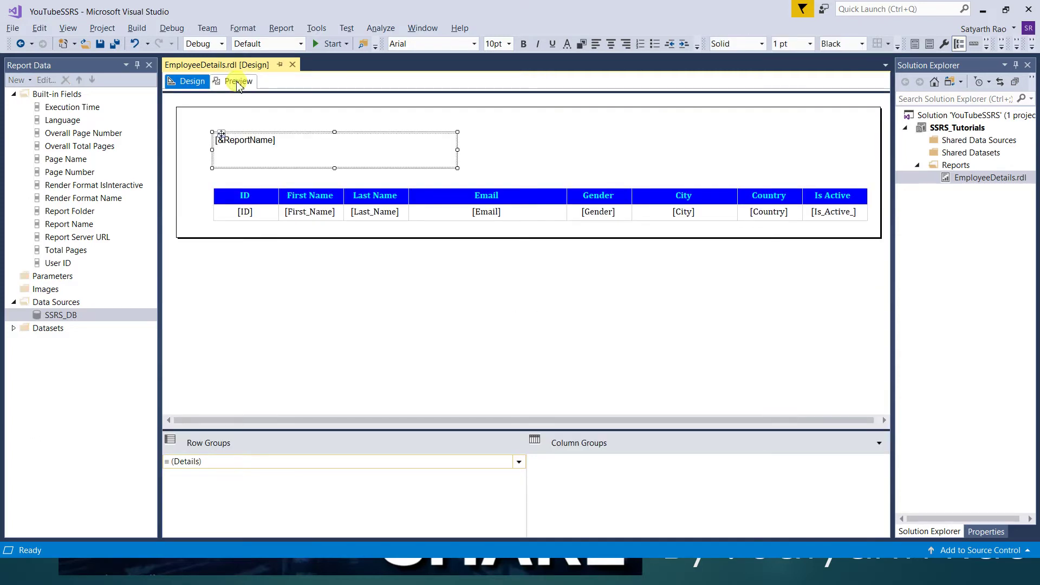
click(236, 82)
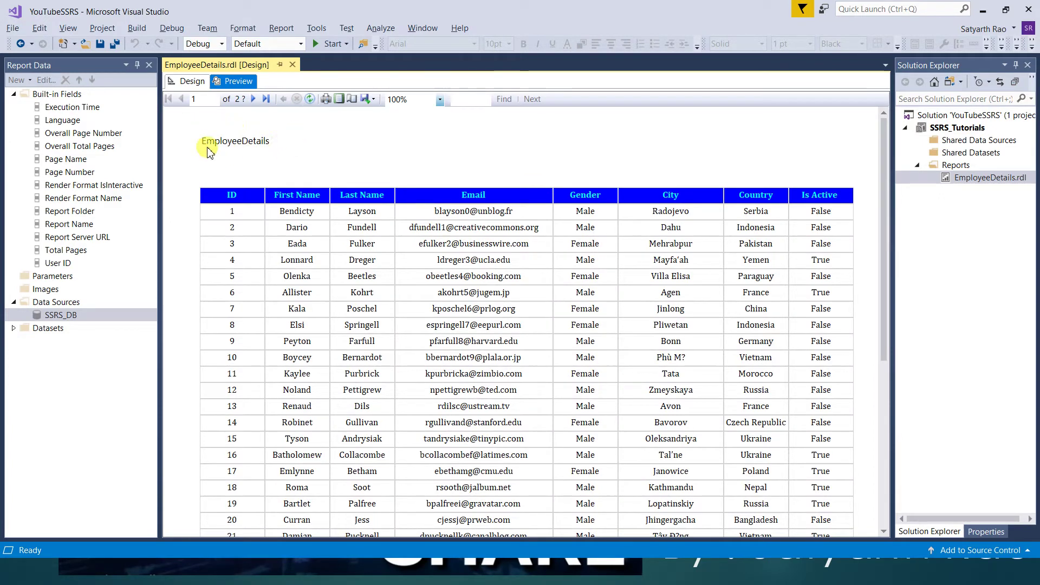
click(190, 81)
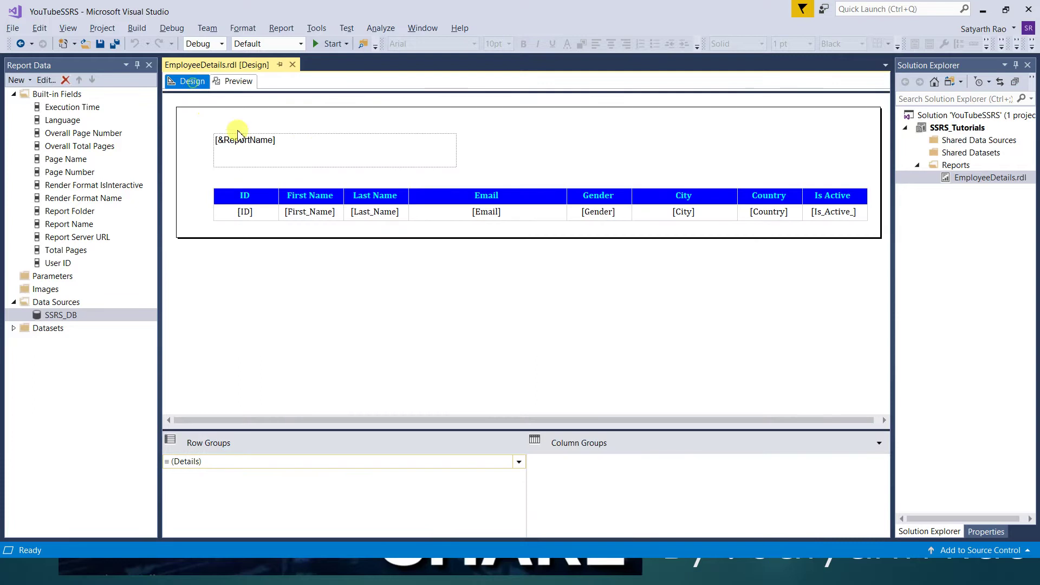
Add the text "Eployee Details :" before the report name placeholder in the text box
click(313, 142)
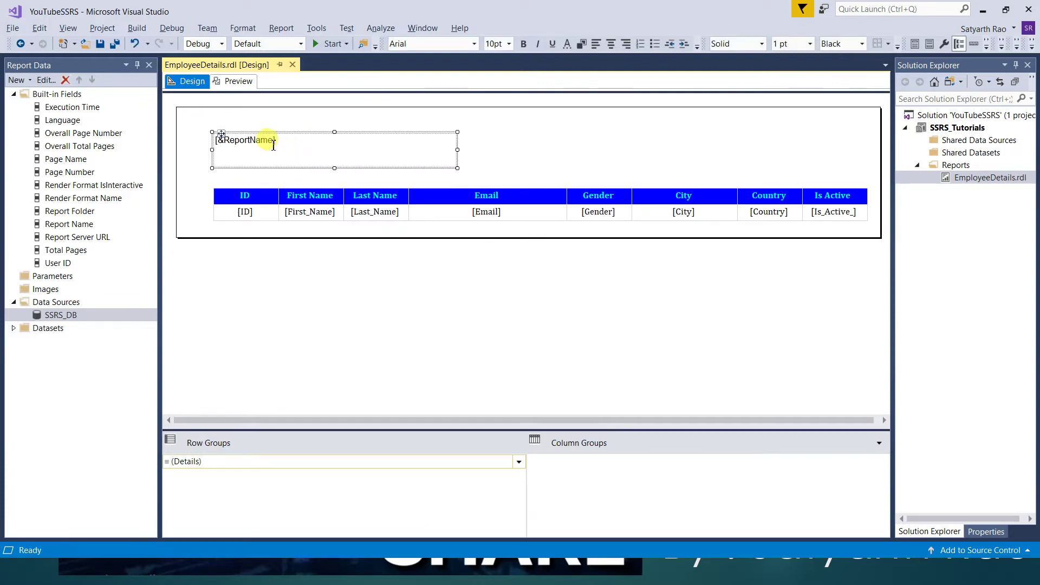
click(341, 163)
text(Eployee)
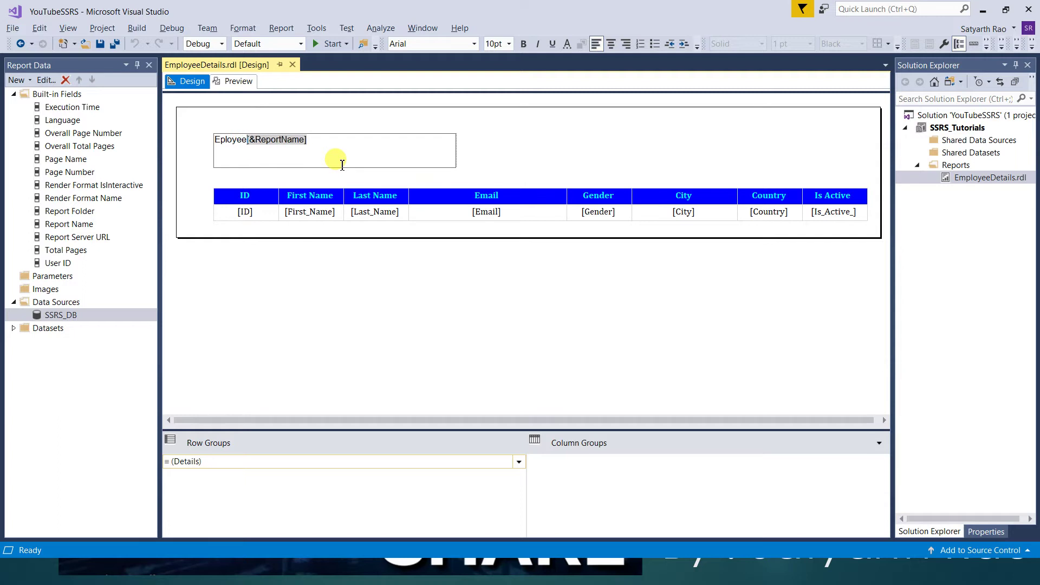
text( Details :)
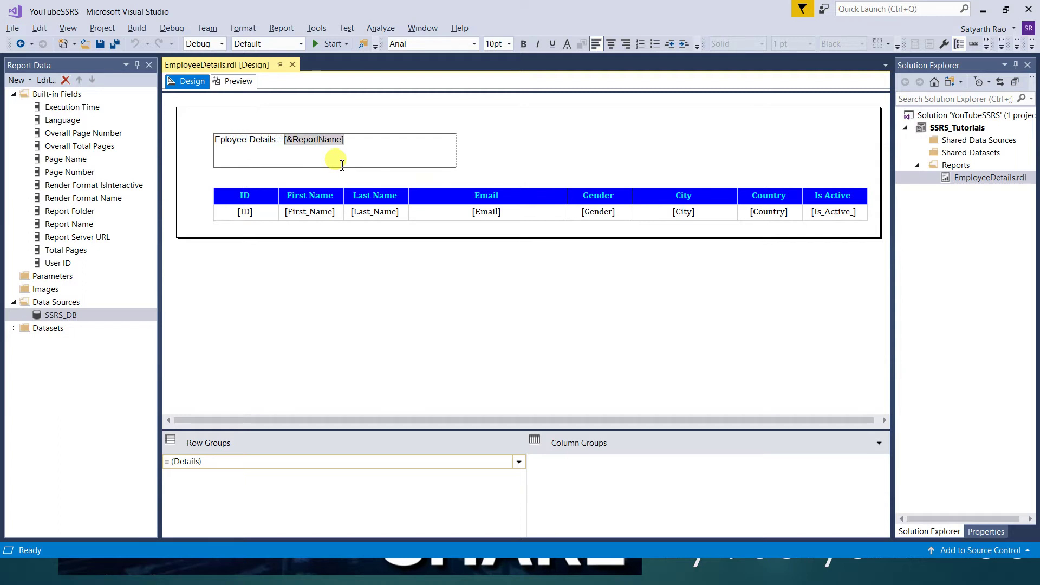
click(309, 142)
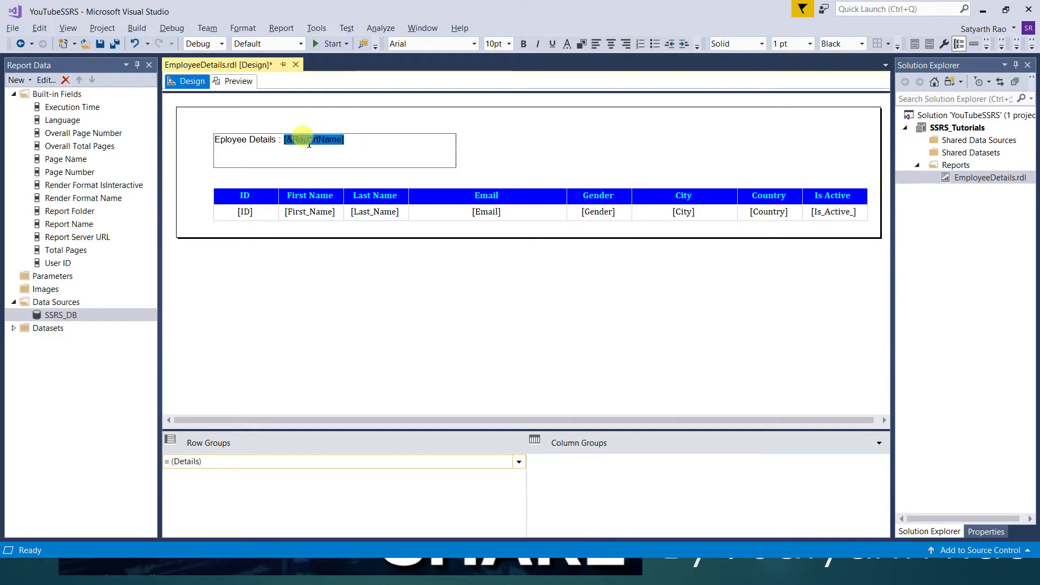
click(330, 135)
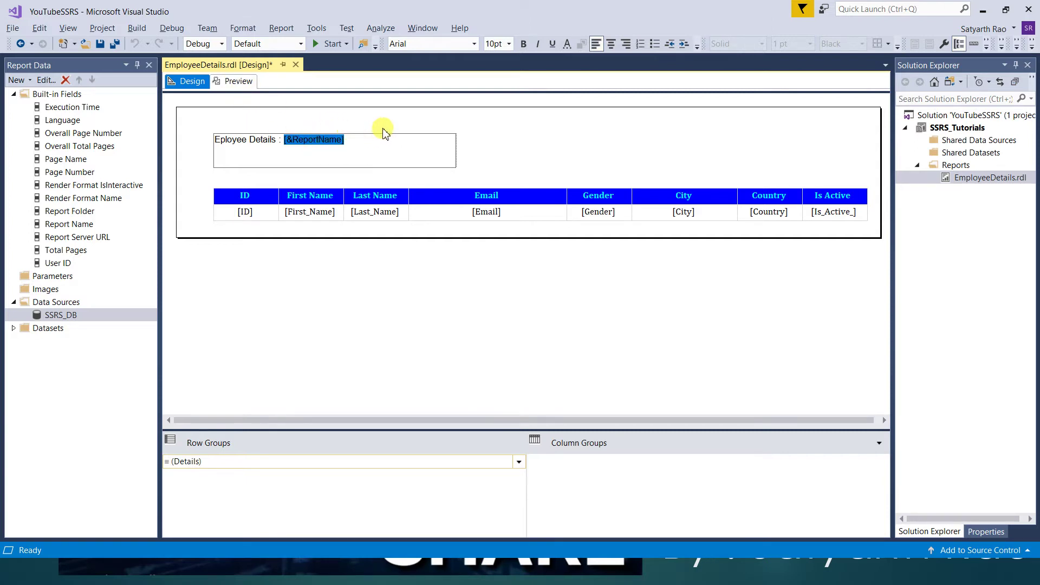
click(284, 141)
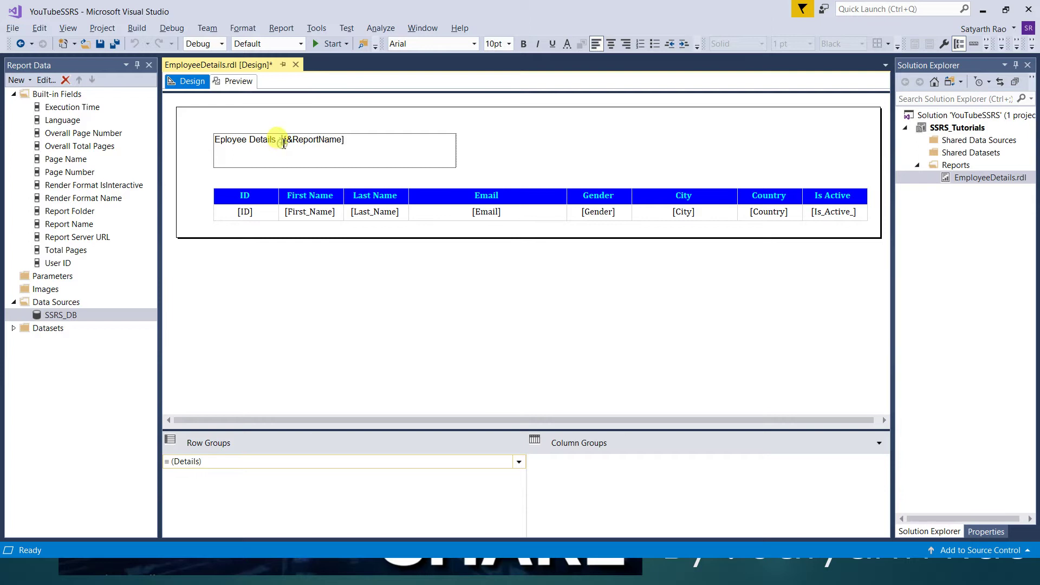
drag(279, 142, 224, 142)
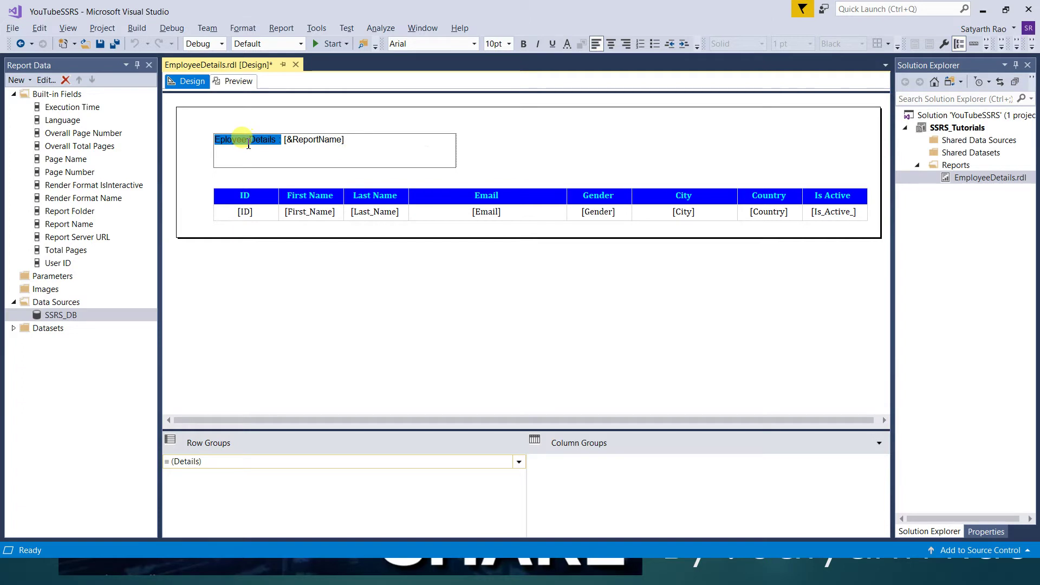
click(260, 116)
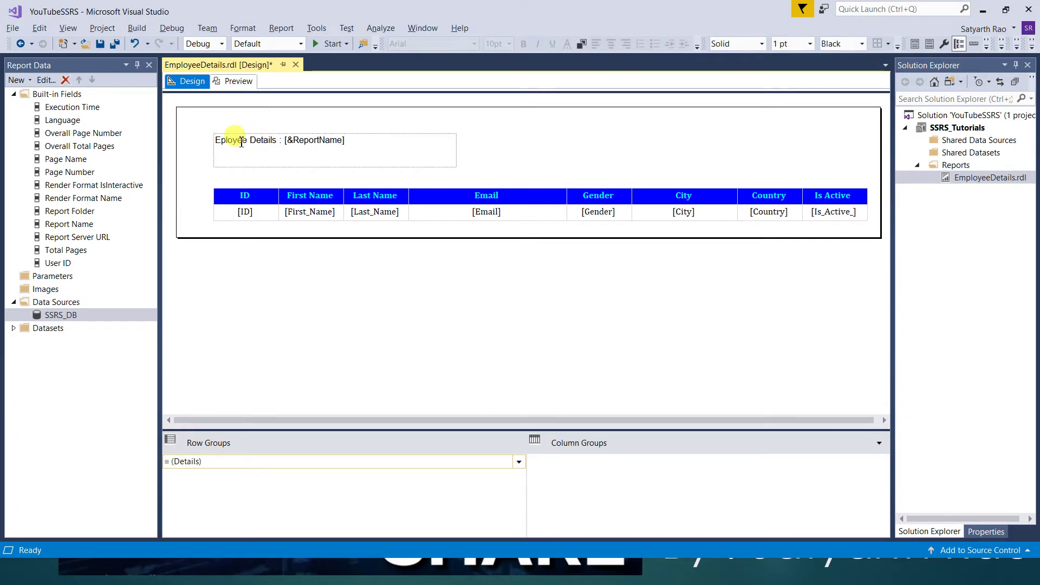
double_click(314, 143)
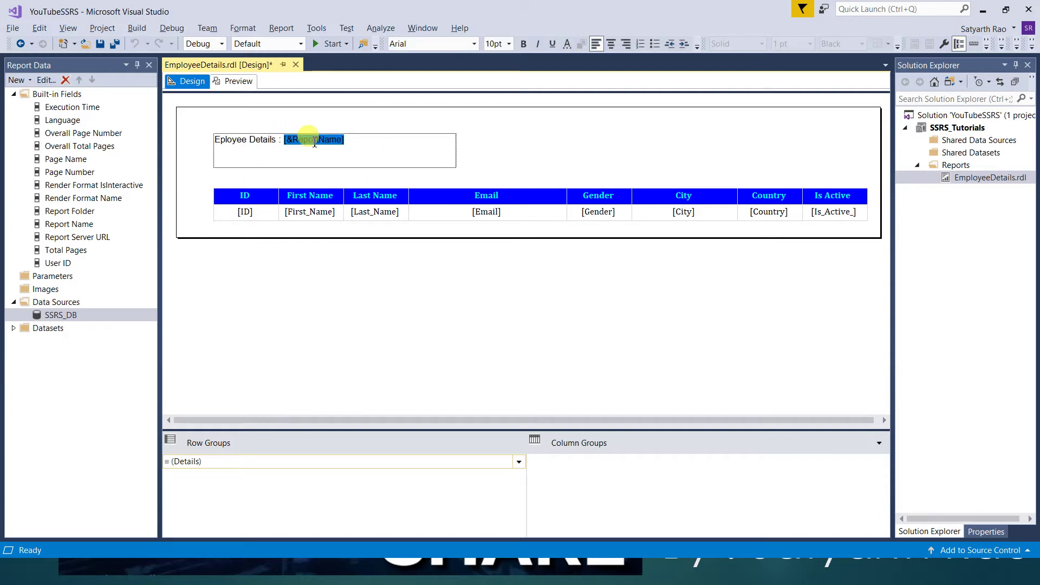
click(284, 142)
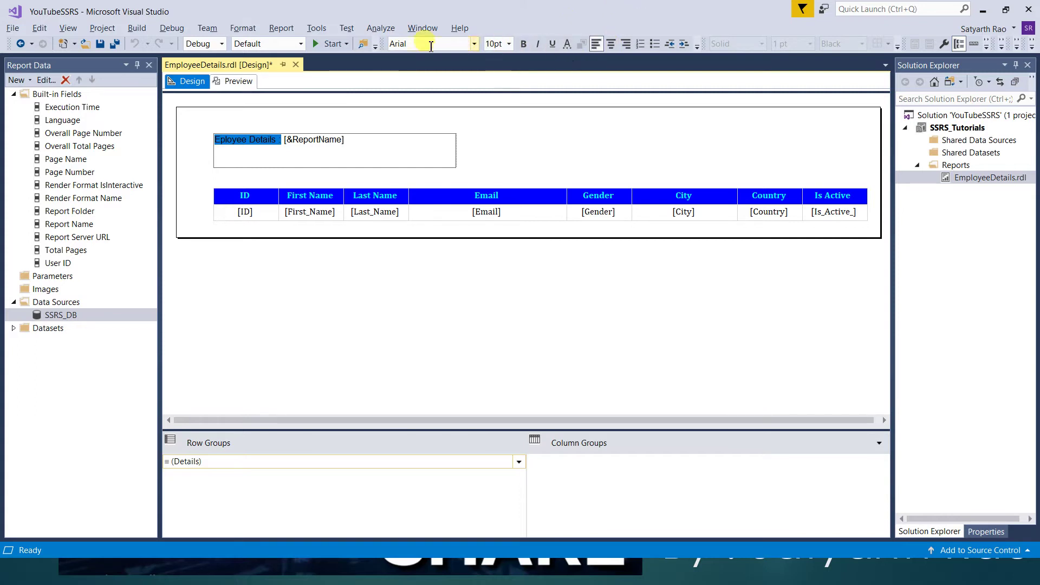
click(237, 32)
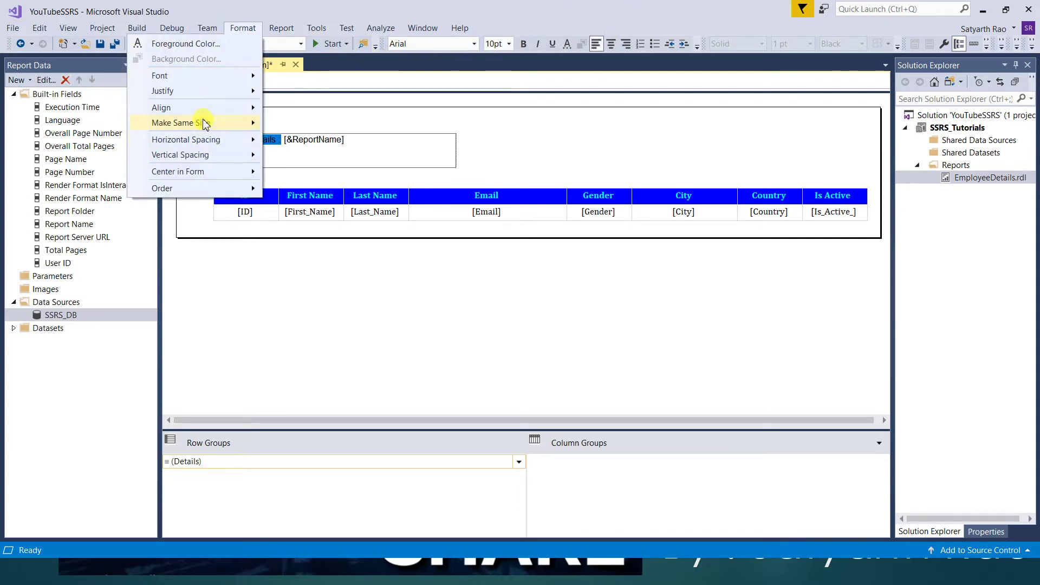
mouse_move(216, 145)
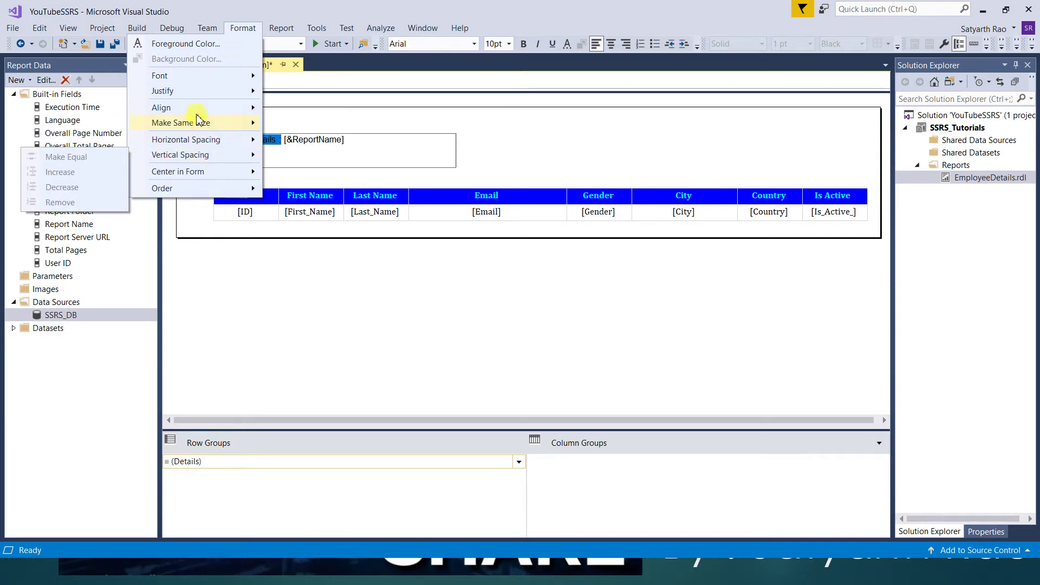
click(541, 153)
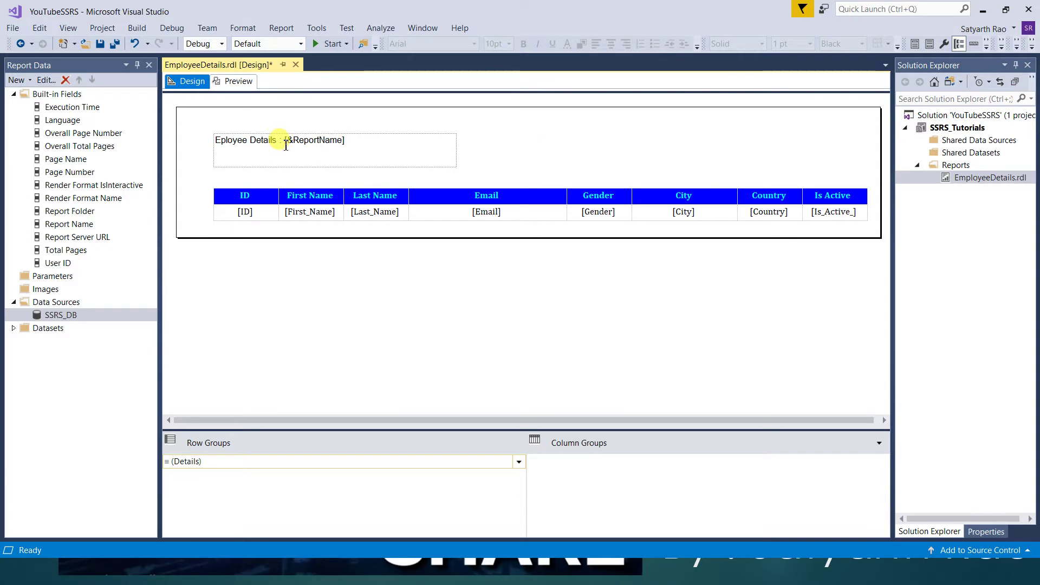
Reduce the title text box's height and move it down closer to the employee table
click(315, 163)
drag(334, 168, 335, 153)
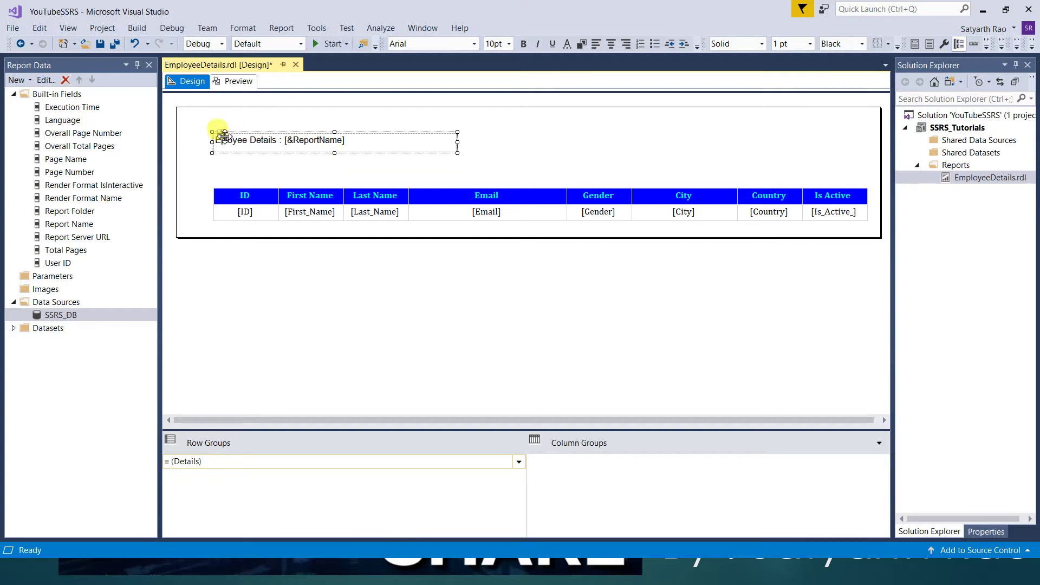
drag(222, 133, 222, 147)
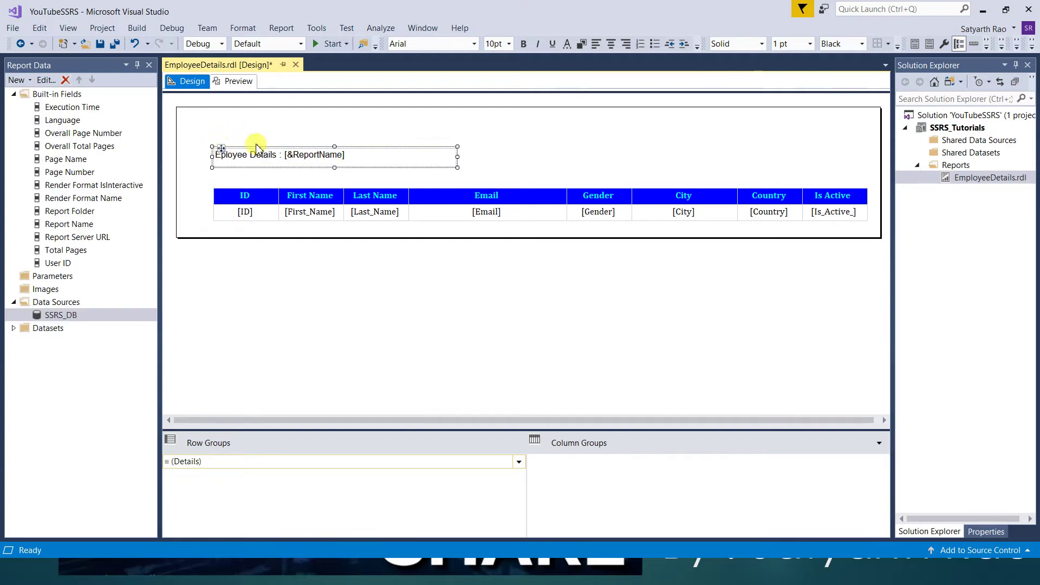
click(287, 158)
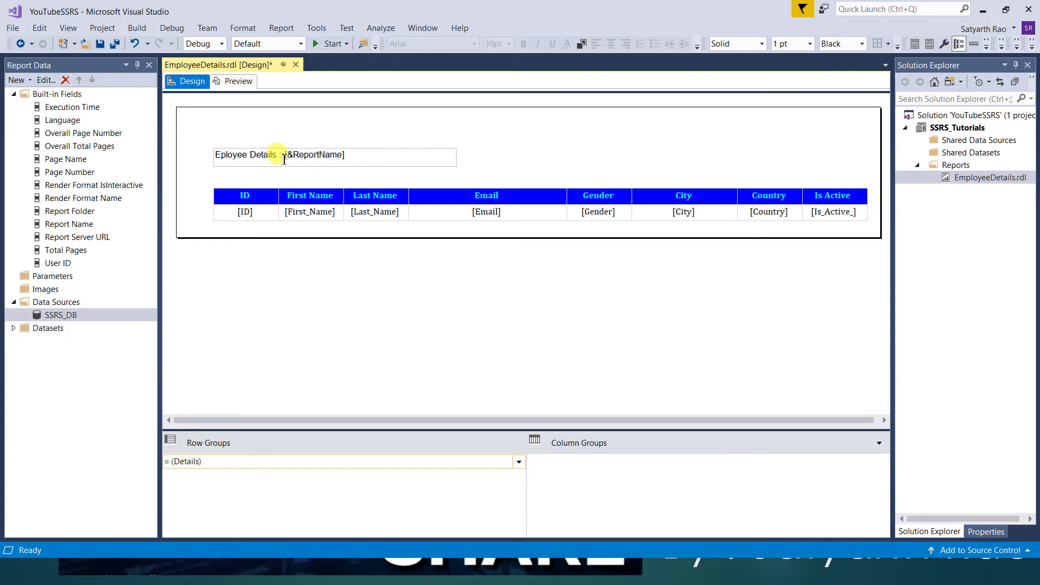
right_click(371, 161)
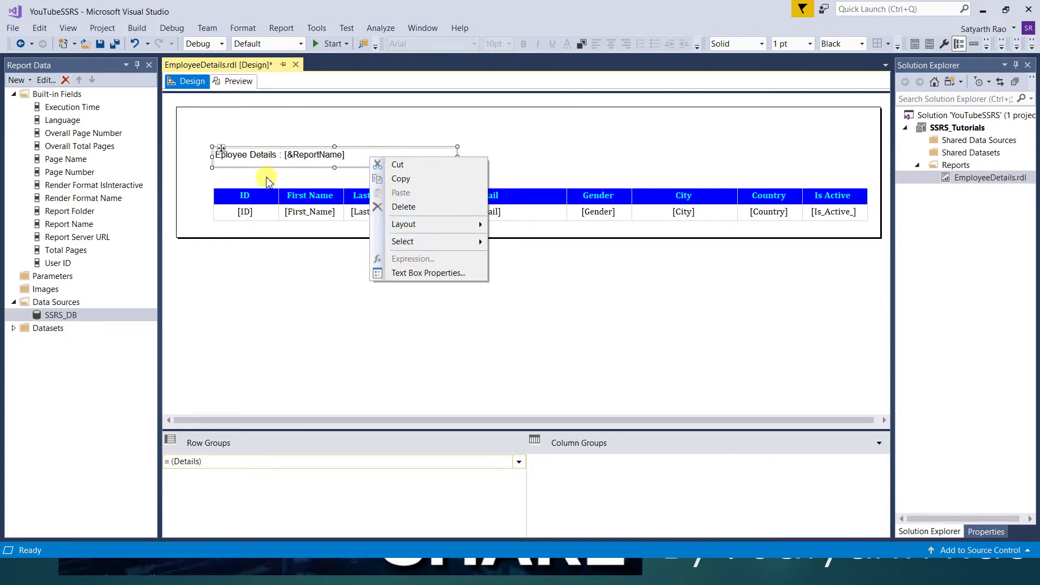
click(281, 157)
text(:)
click(519, 140)
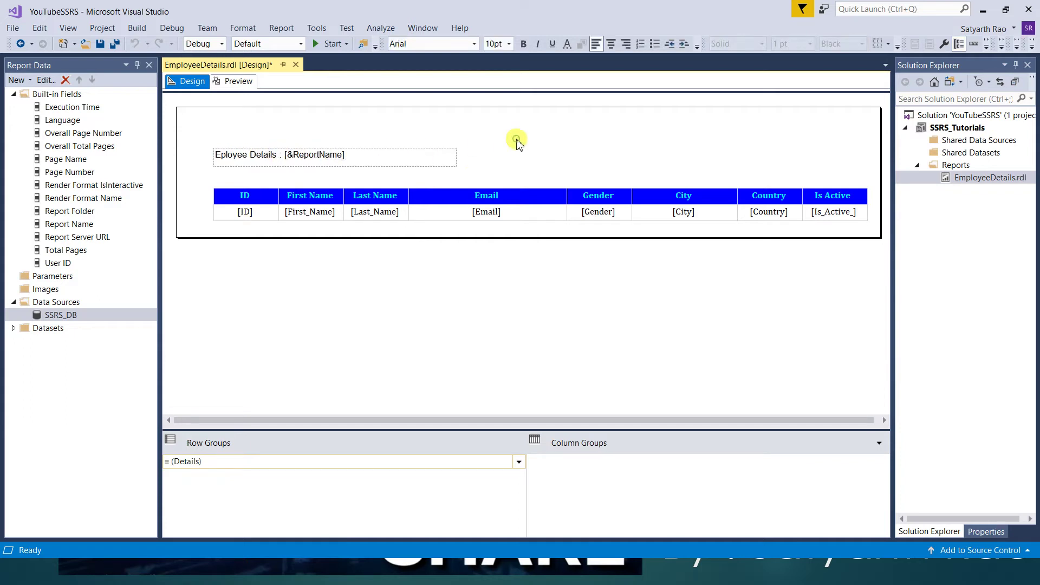
Examine the static text and the report name placeholder in the title text box, and check which commands the text box offers
click(251, 162)
click(360, 155)
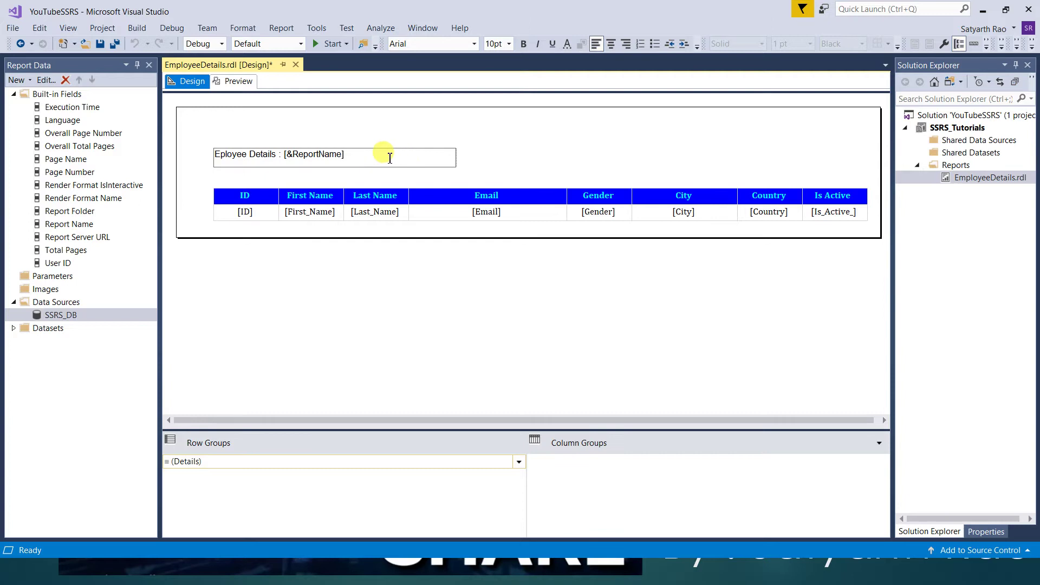
click(286, 157)
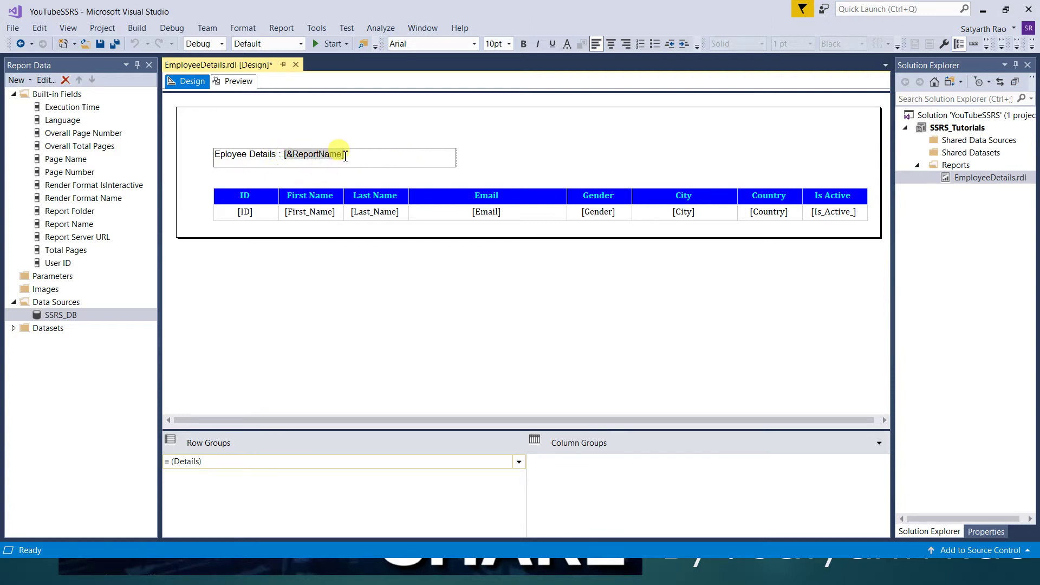
key(Left)
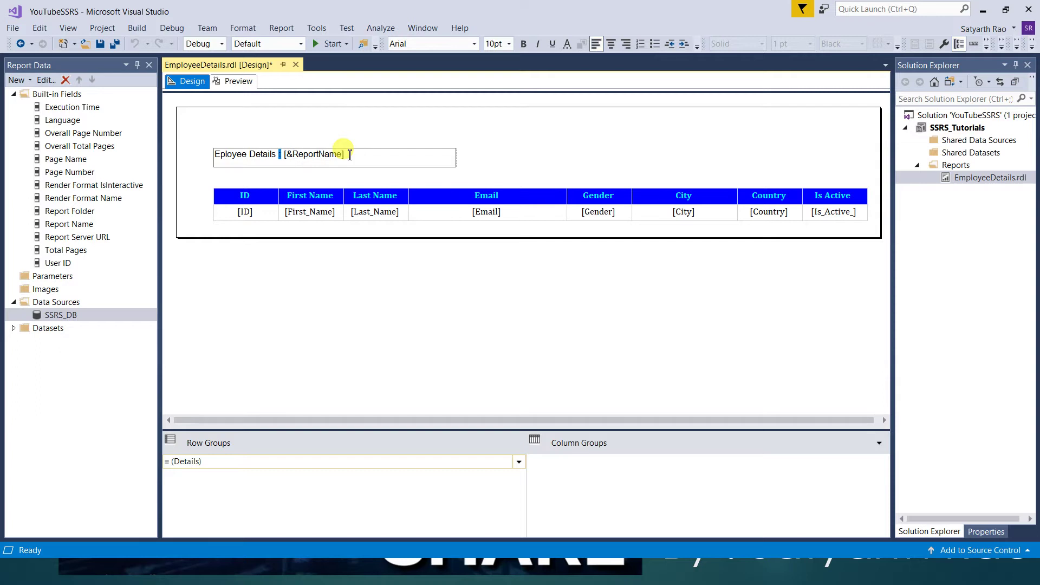
key(shift+Left)
key(shift+Left)
key(shift+Left)
key(shift+Left)
key(shift+Left)
key(shift+Left)
key(shift+Left)
key(shift+Left)
key(shift+Left)
key(shift+Left)
key(shift+Left)
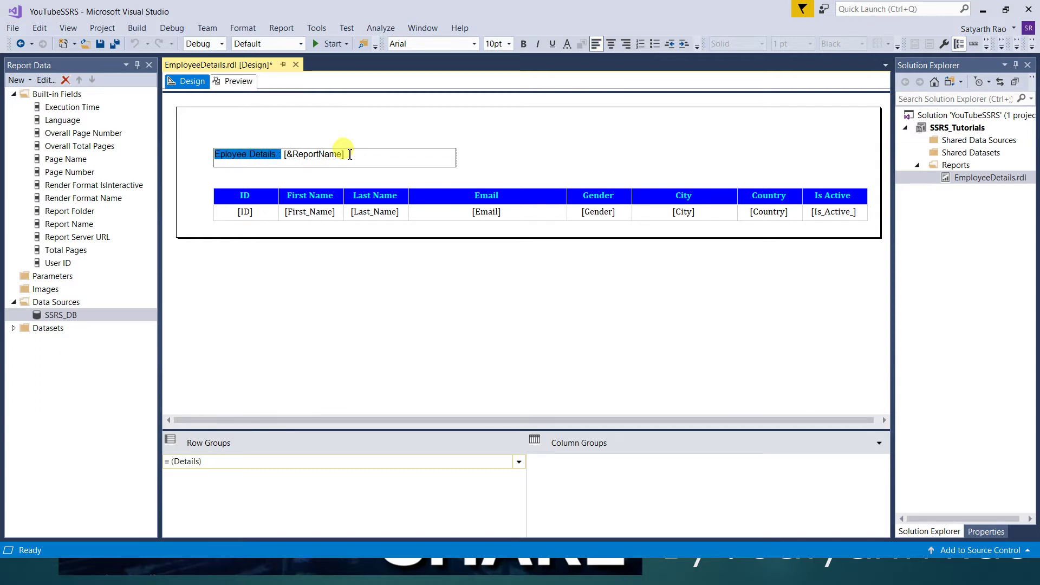
click(305, 139)
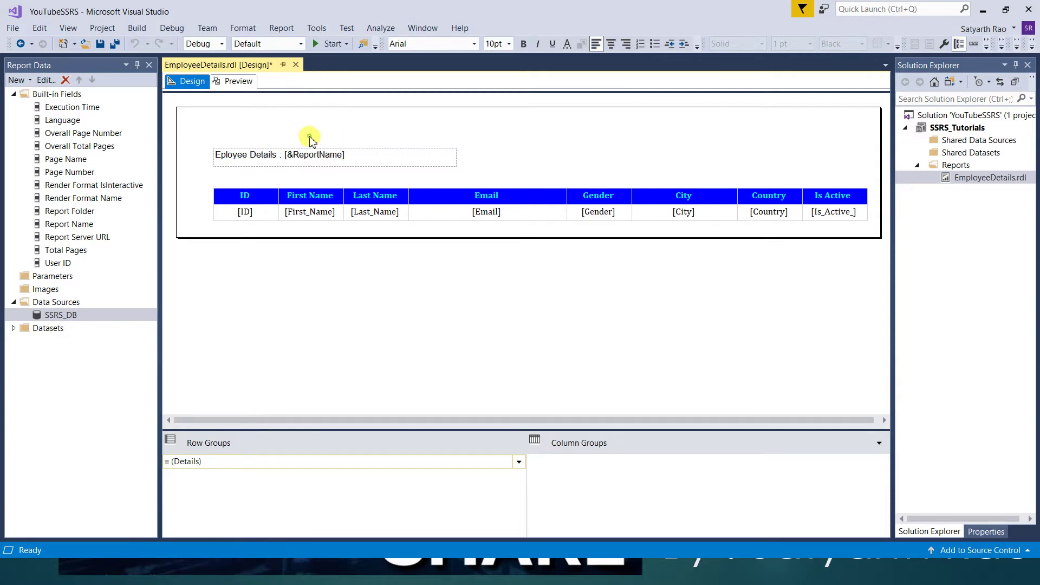
right_click(365, 159)
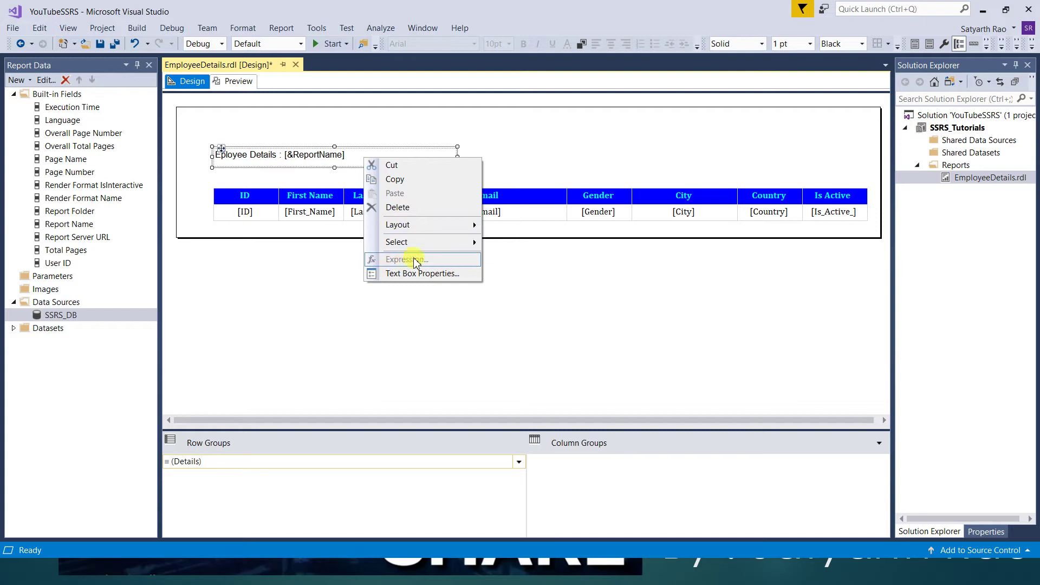
click(338, 112)
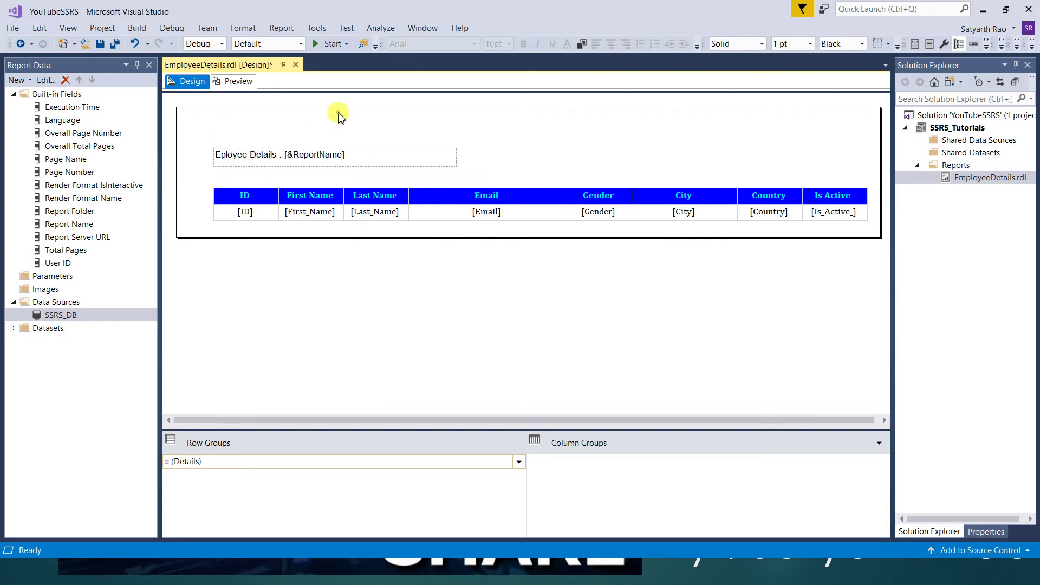
Delete the static text "Eployee Details :" from the title text box, keeping only the report name placeholder
click(284, 161)
click(353, 158)
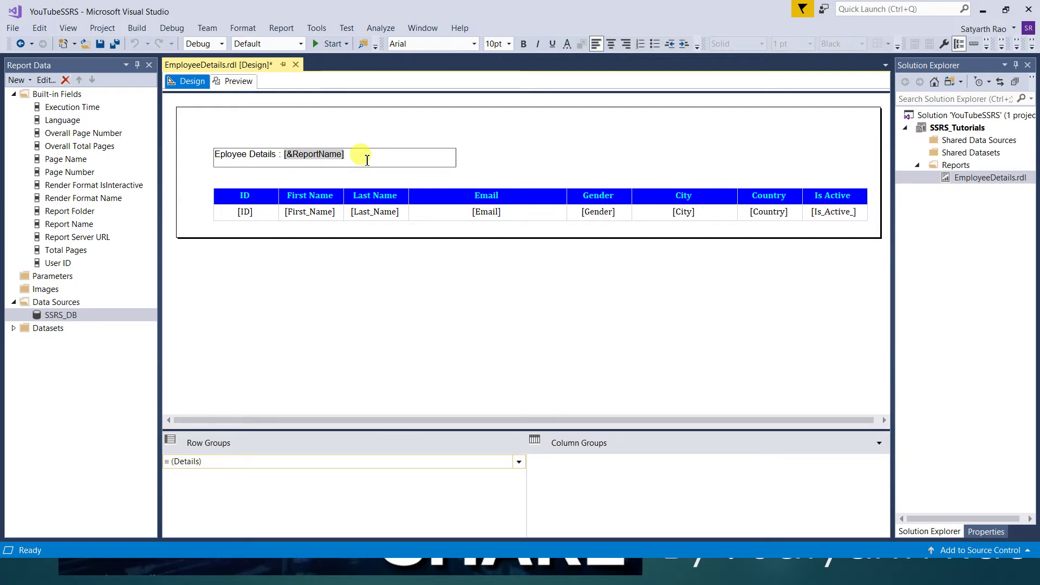
key(Left)
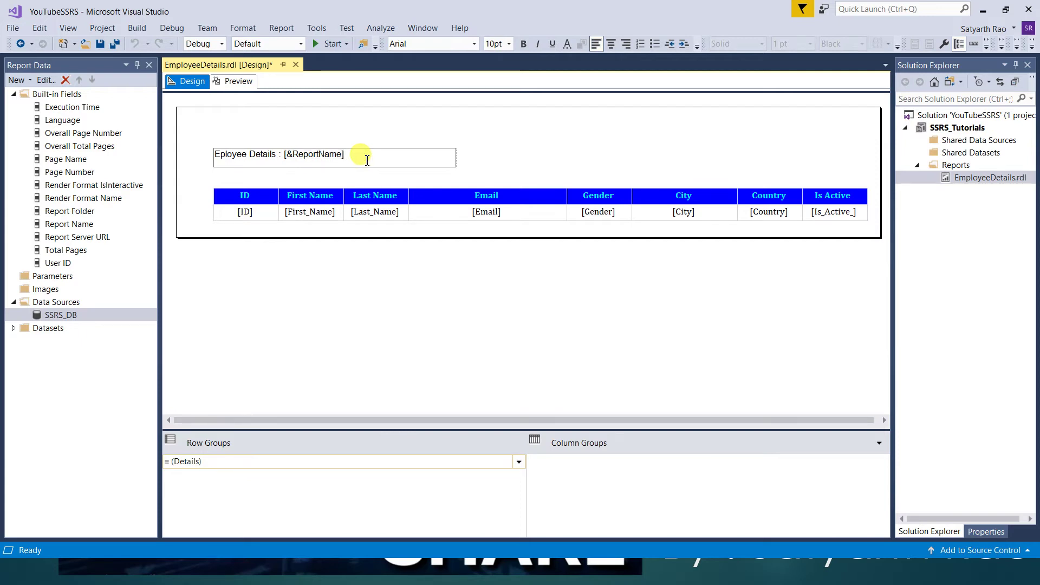
key(ctrl+shift+Left)
key(ctrl+shift+Left)
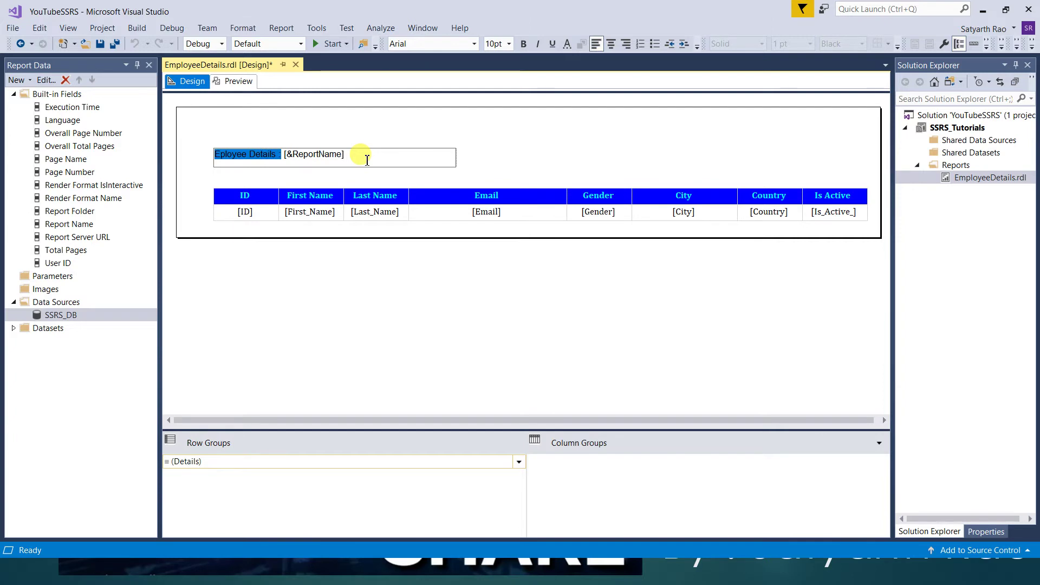
key(Delete)
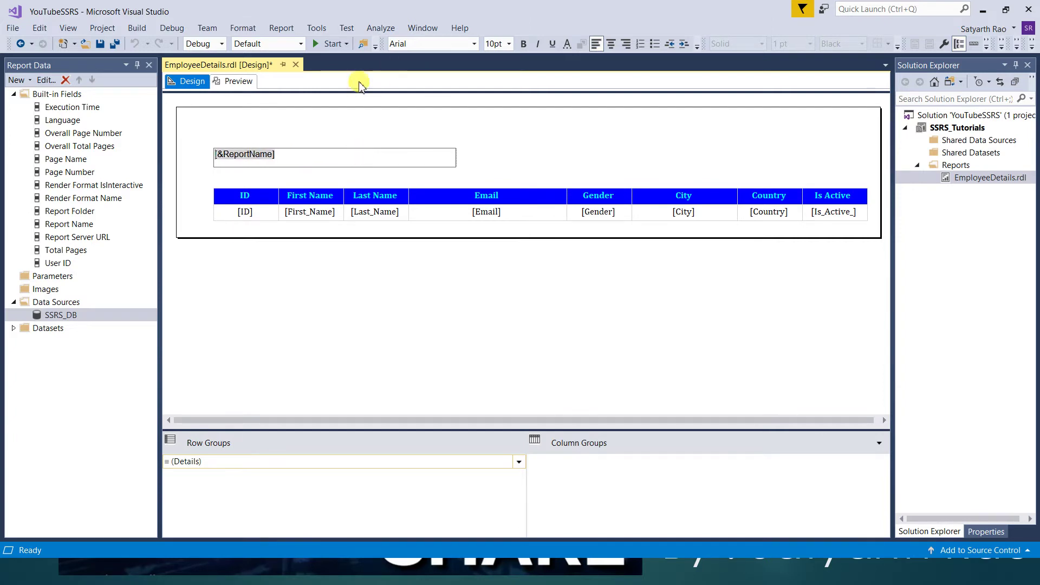
click(547, 139)
Set the title text box's expression to ="Eployee Details : " & Globals!ReportName
click(366, 161)
right_click(366, 162)
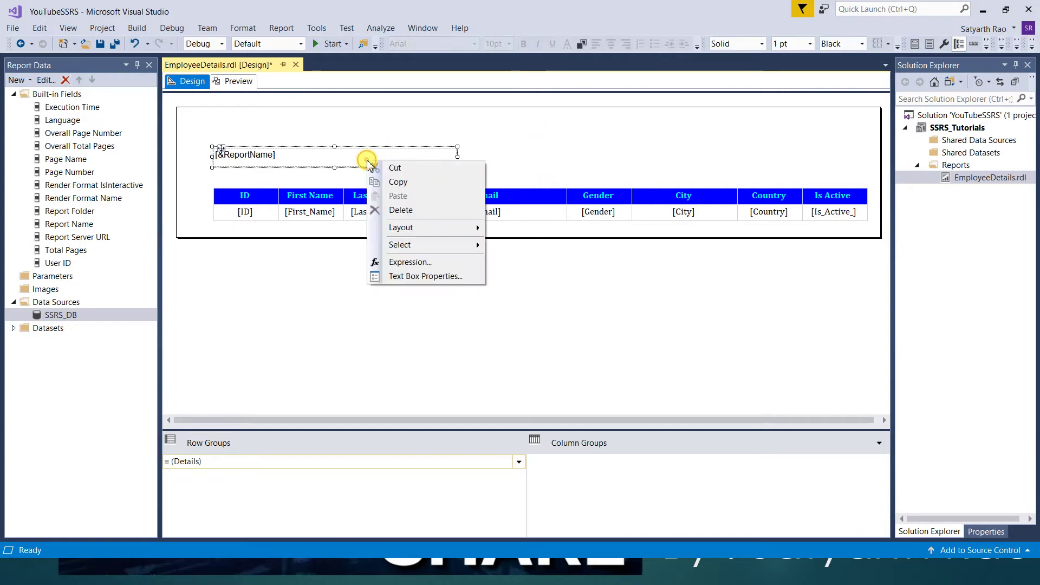
click(399, 263)
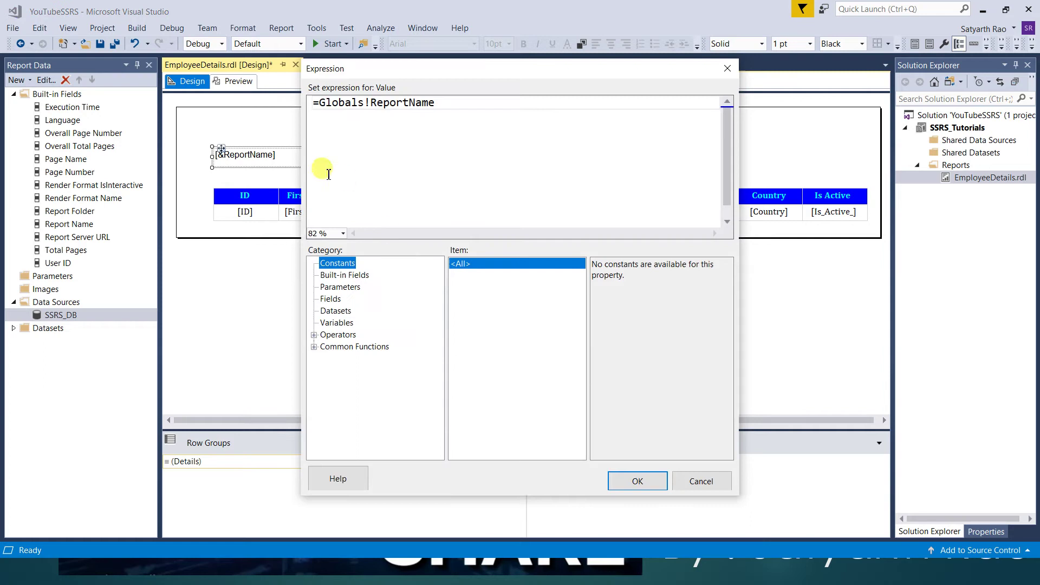
drag(441, 103, 323, 101)
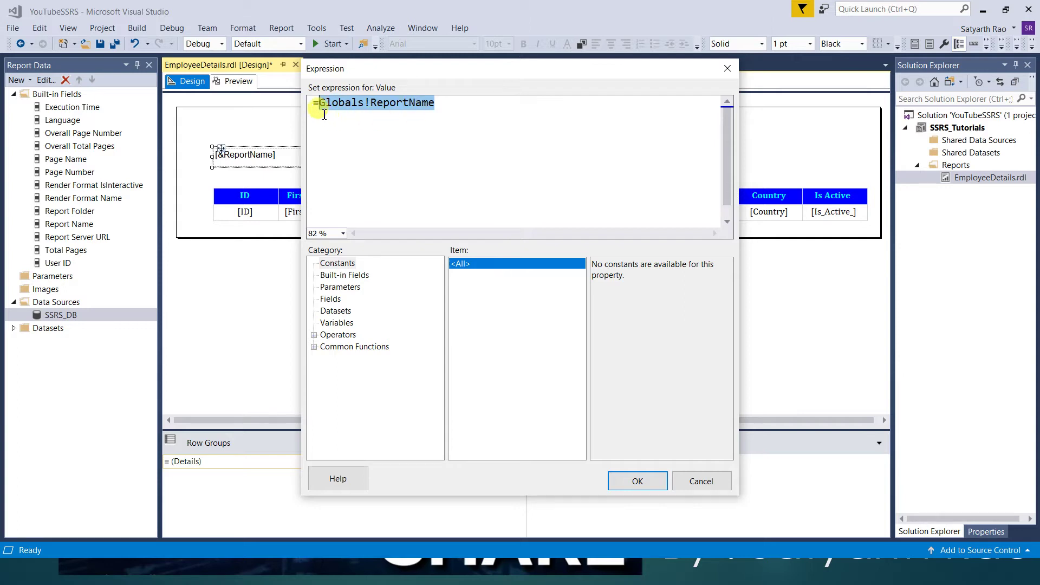
click(320, 103)
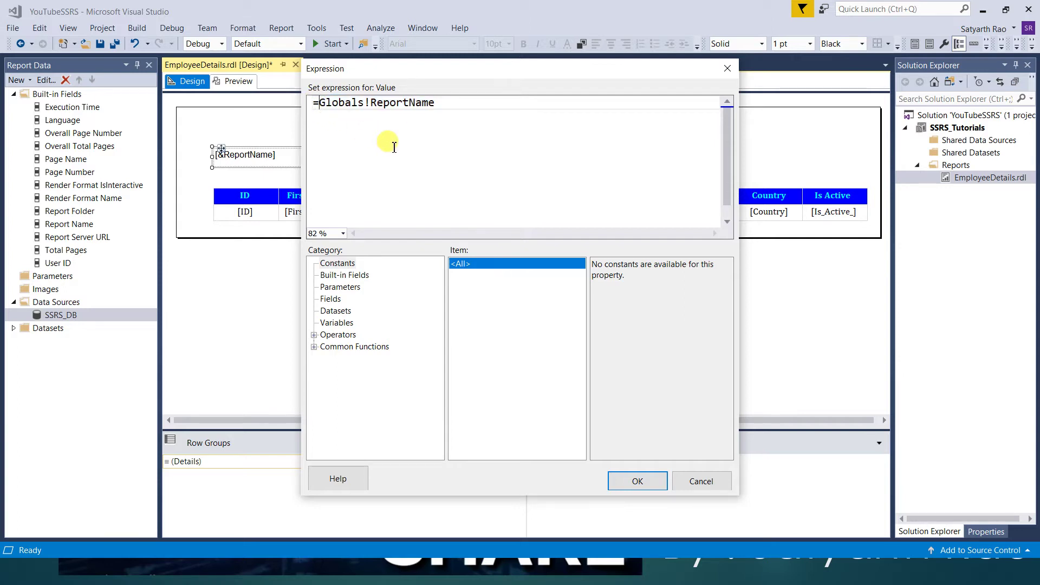
text("")
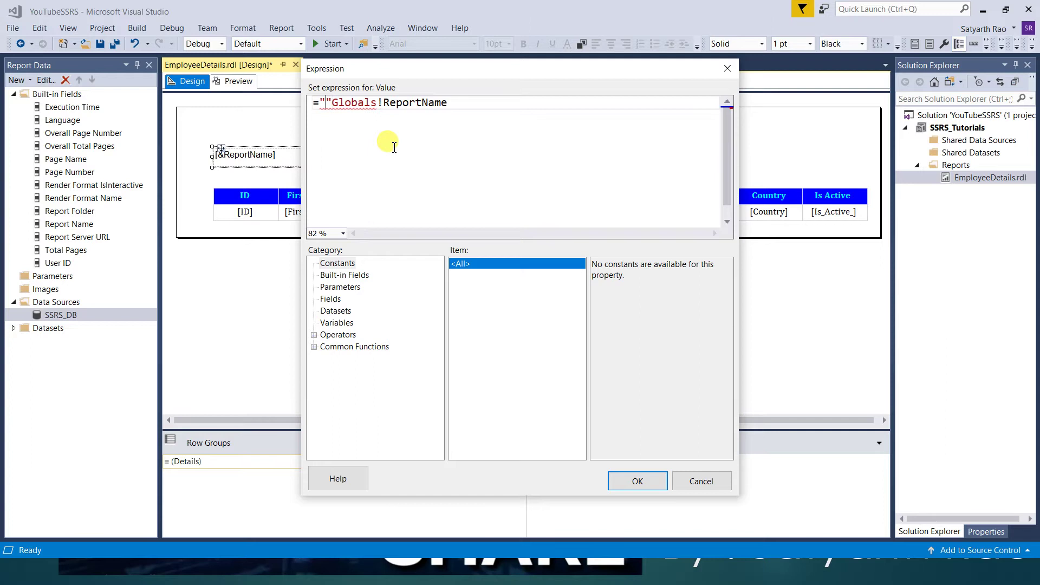
text(Eployee Details :)
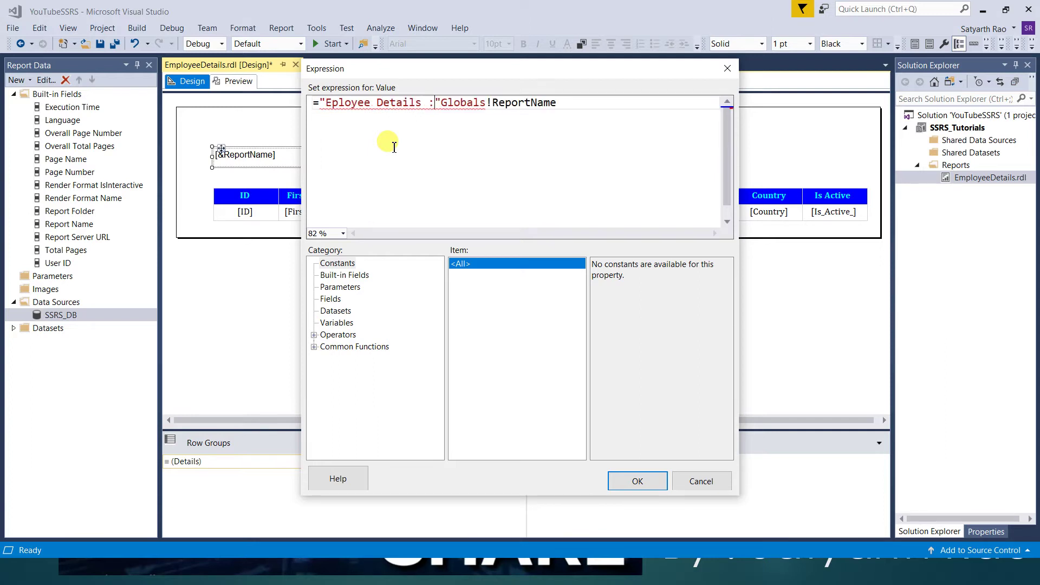
text( &)
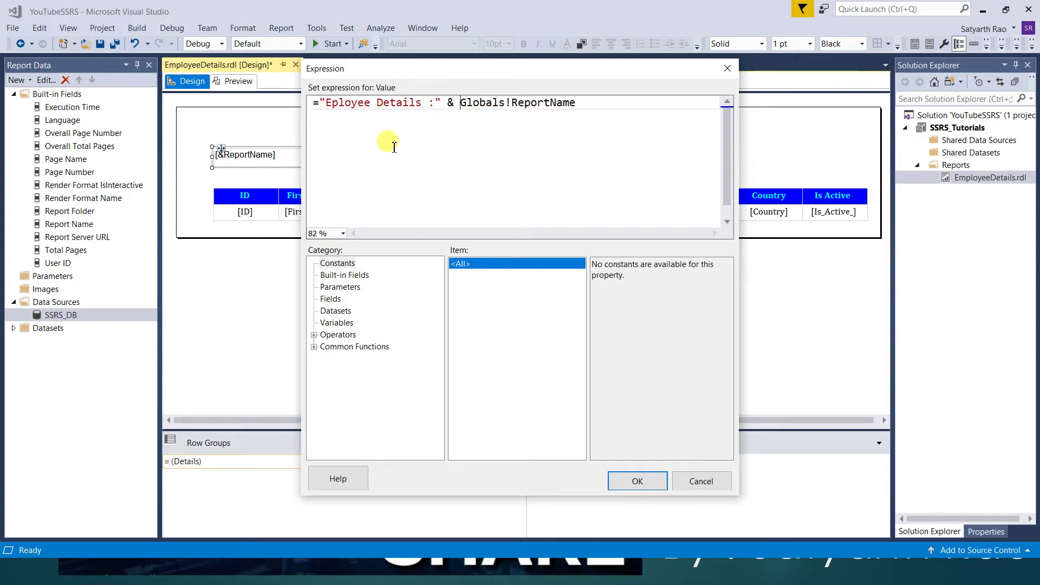
click(435, 102)
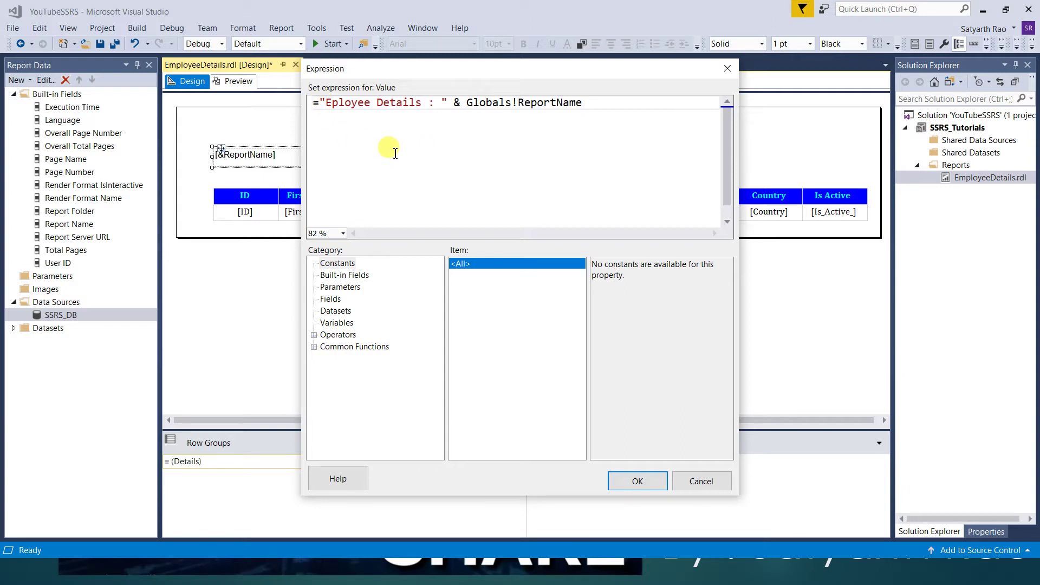
click(325, 103)
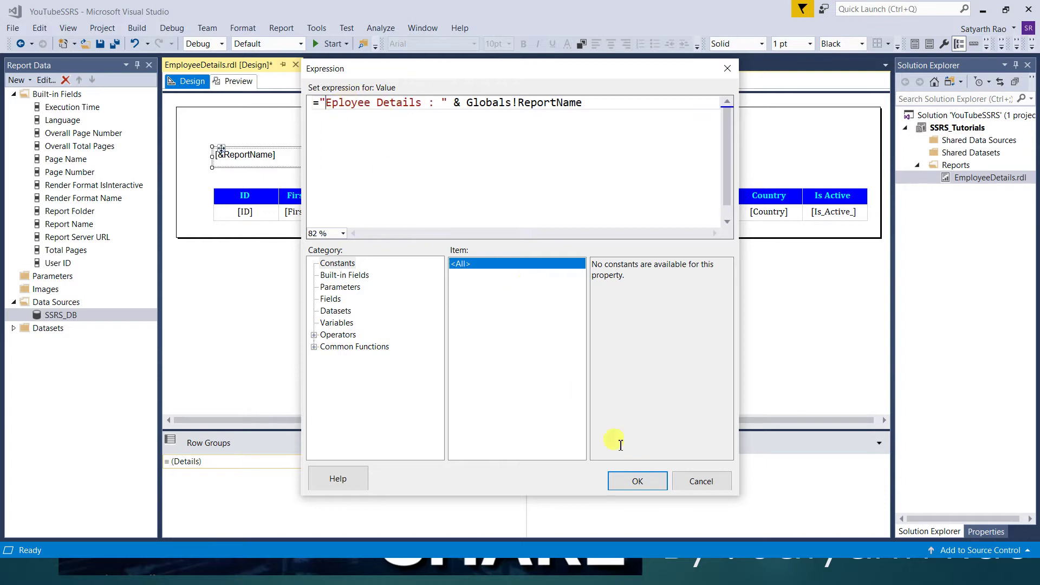
click(639, 482)
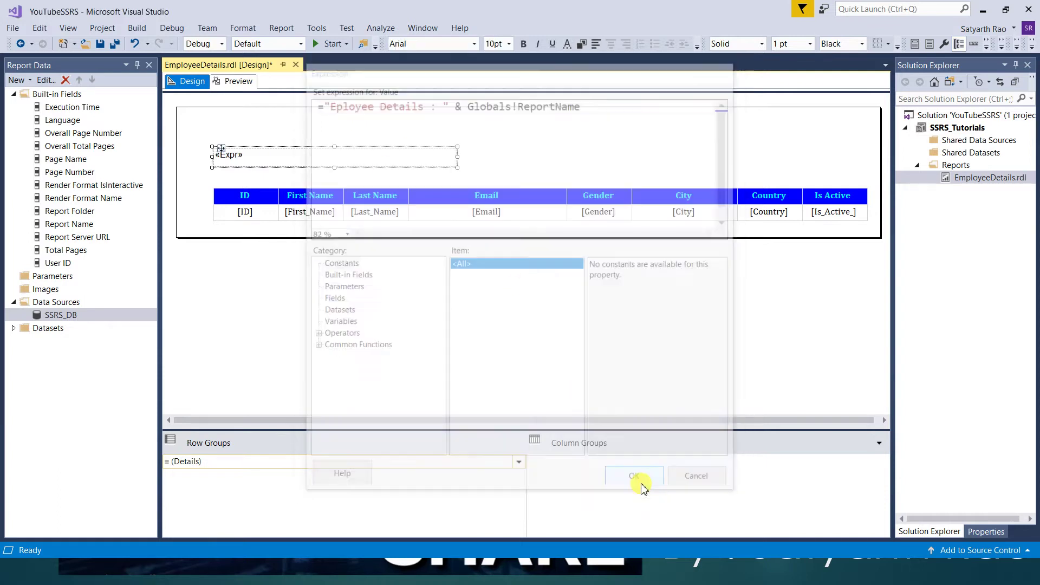
Preview the report to check the title built by the expression, and return to the design view
click(237, 81)
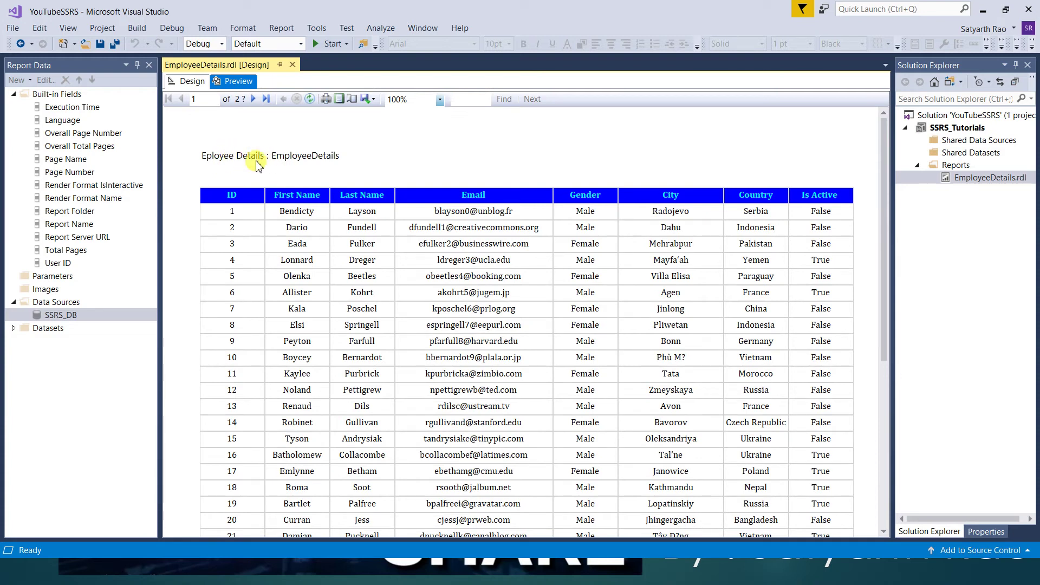
click(188, 83)
click(241, 153)
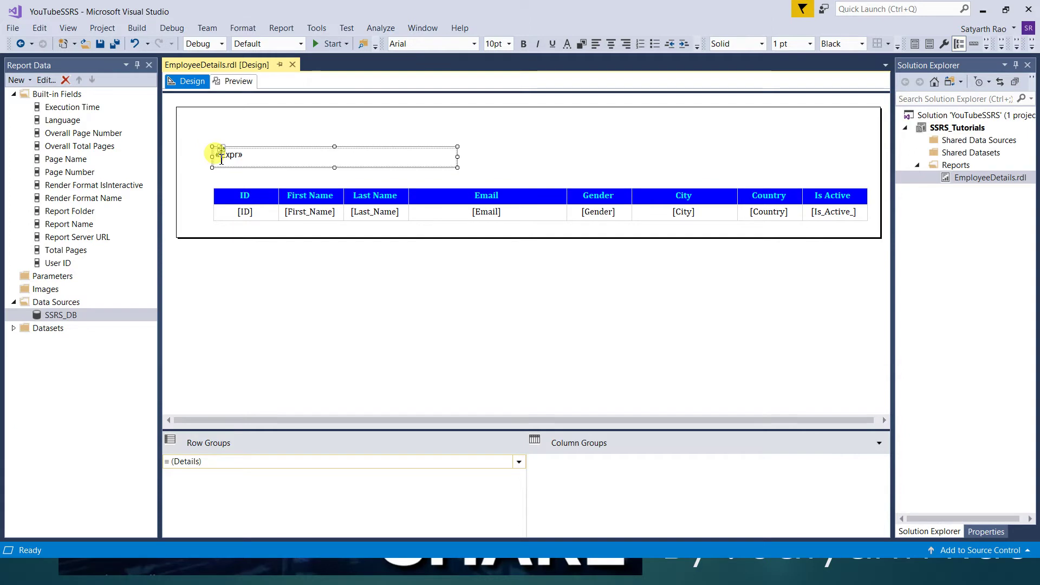
click(239, 86)
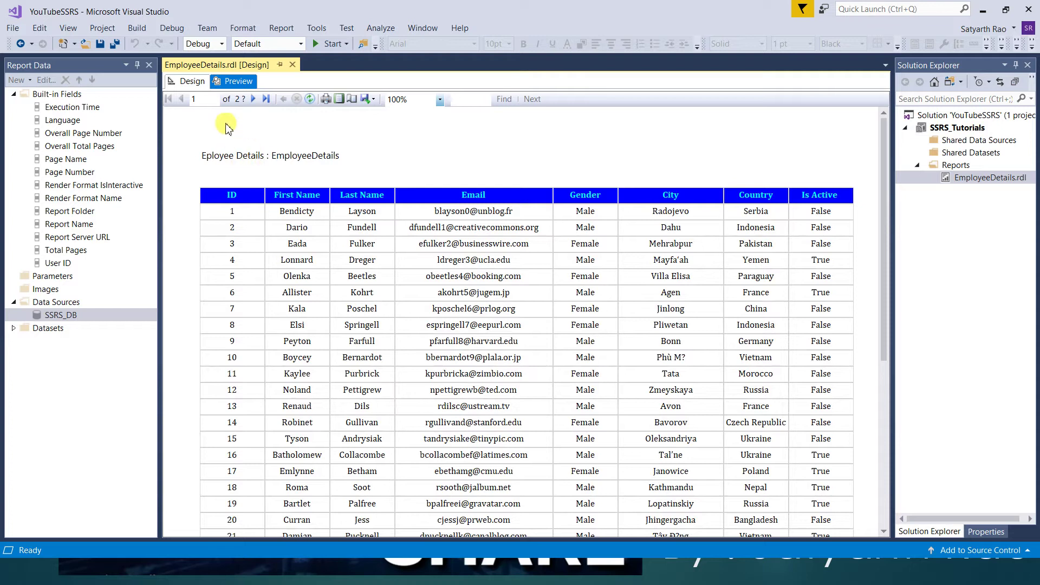
click(192, 88)
click(288, 155)
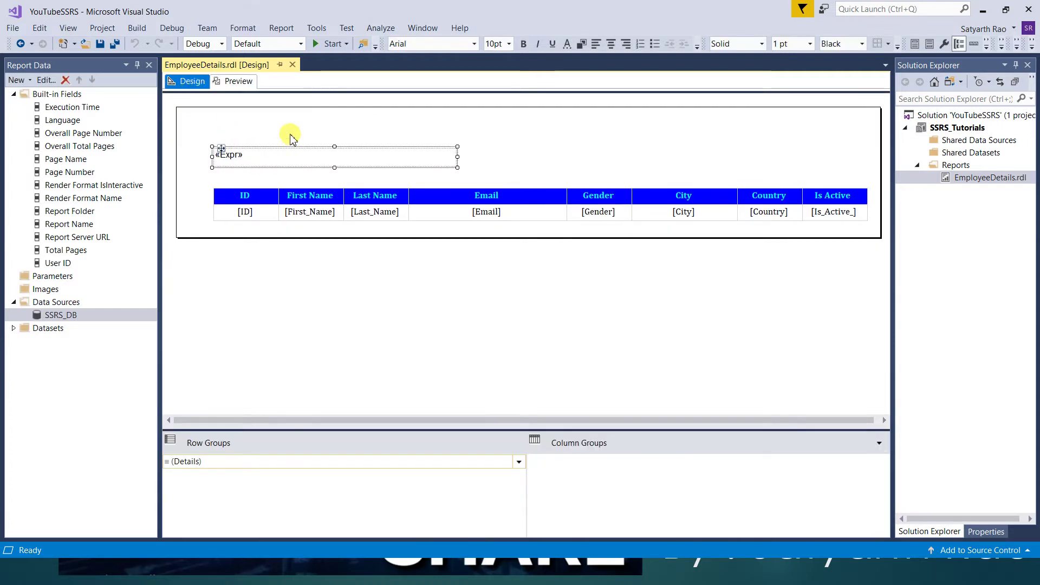
Wrap the static text in bold tags so the title expression reads ="<B>Eployee Details : </B>" & Globals!ReportName
right_click(323, 161)
click(350, 263)
click(326, 103)
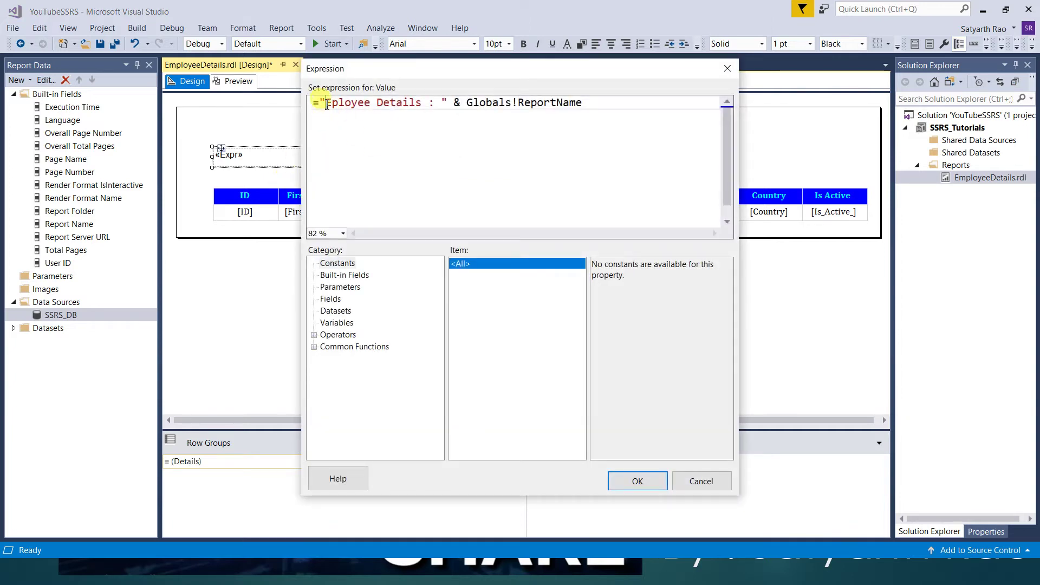
text(<>)
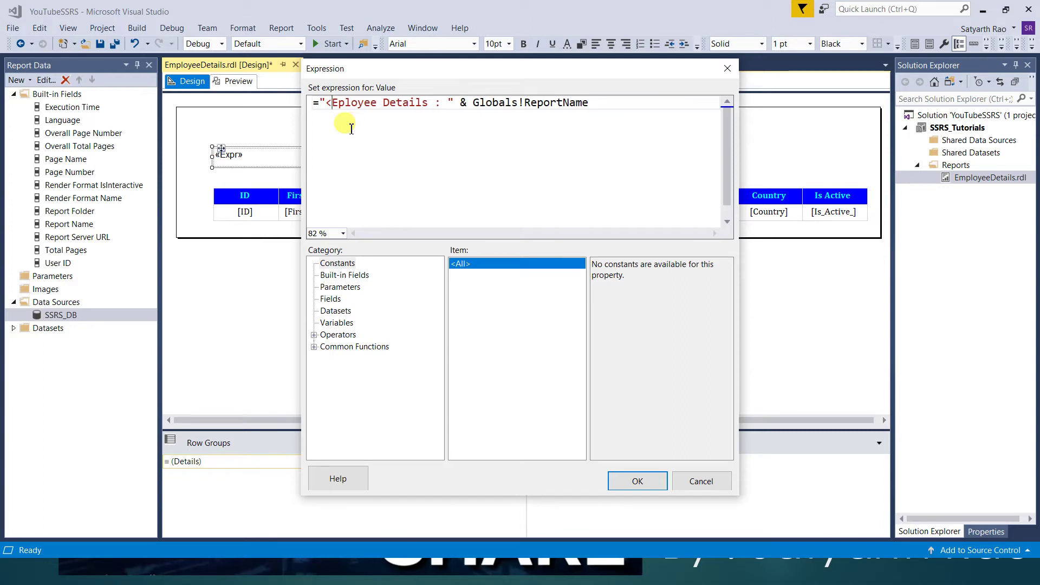
text(B>)
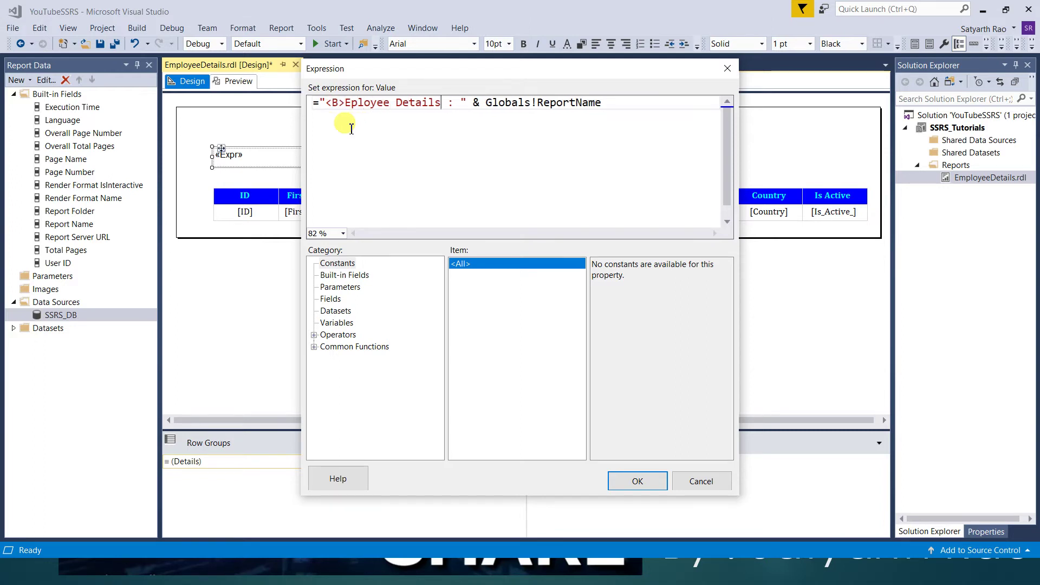
text(<>)
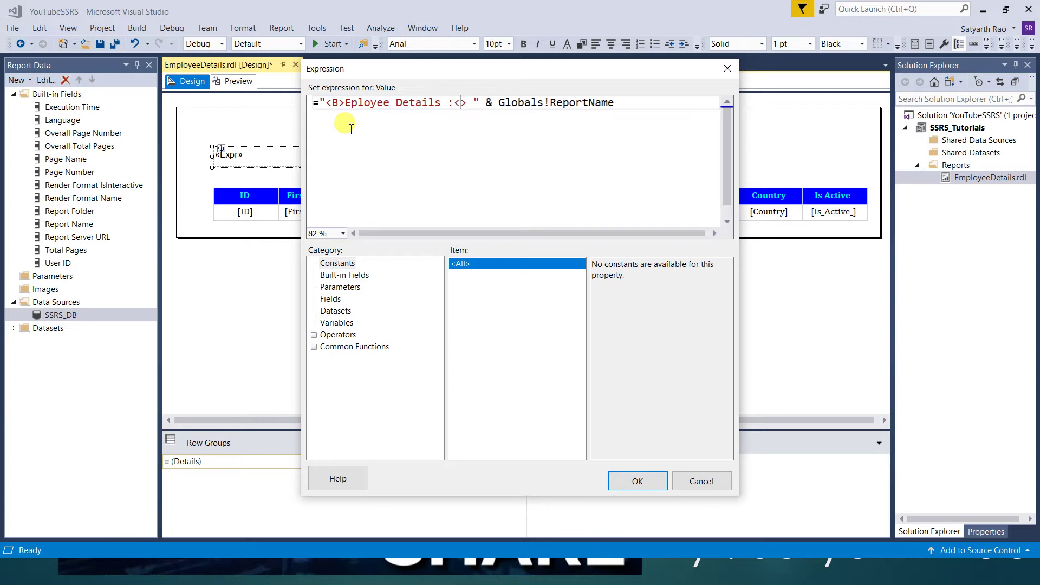
text(/B)
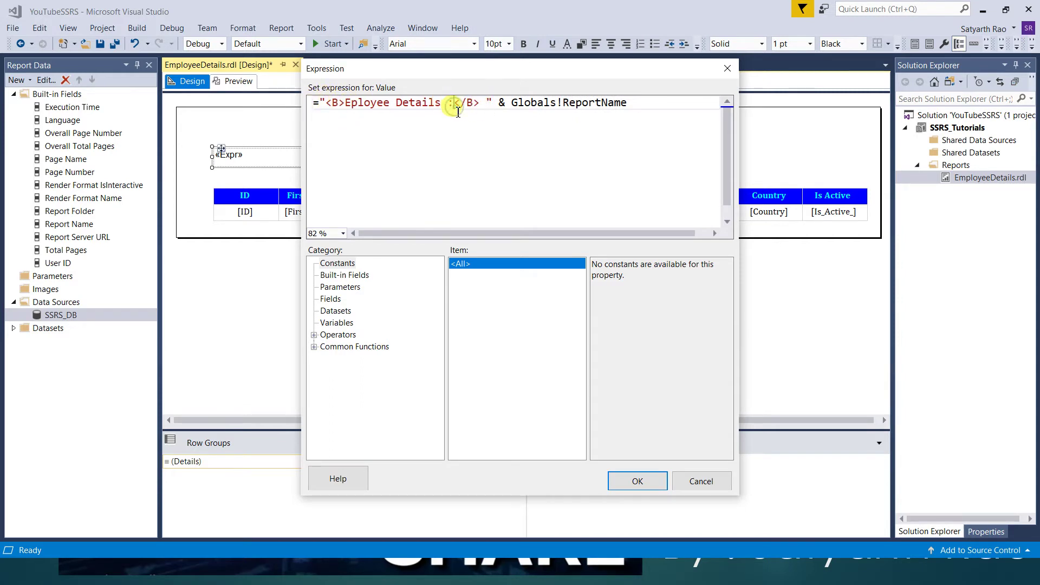
click(492, 103)
key(BackSpace)
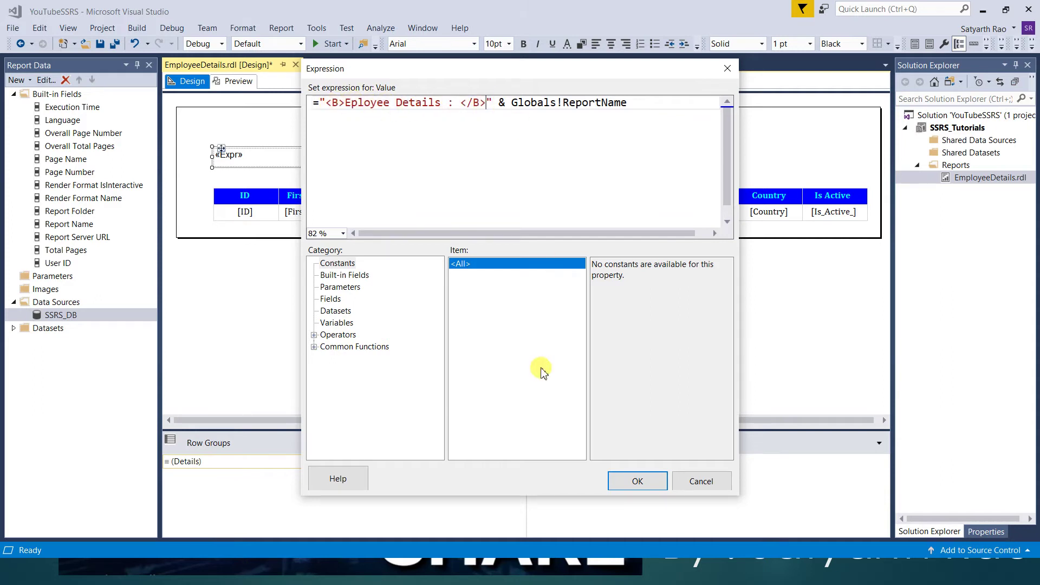
click(636, 485)
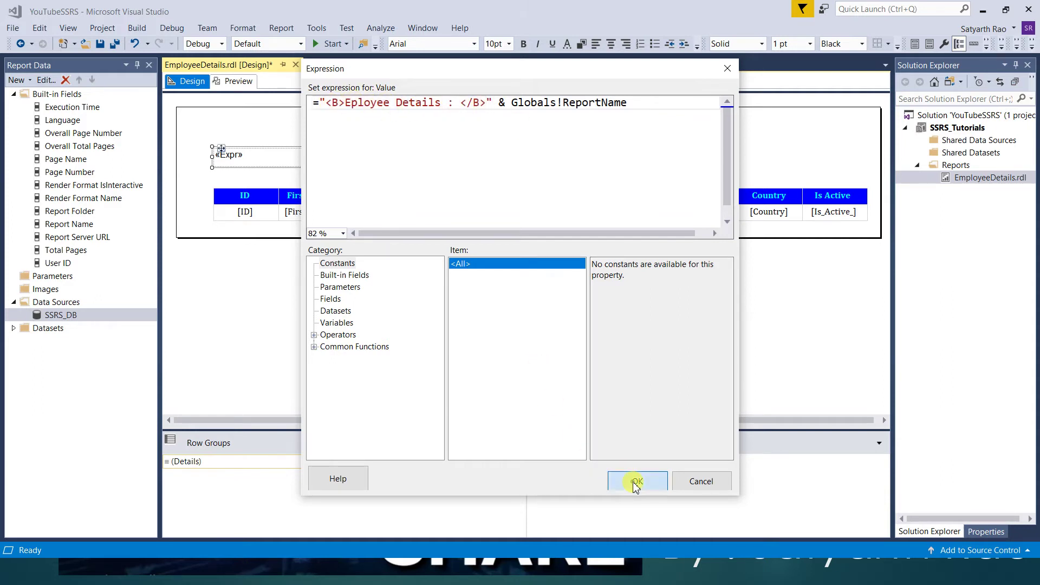
Preview the report to check how the bold tags render in the title, and return to the design view
click(233, 82)
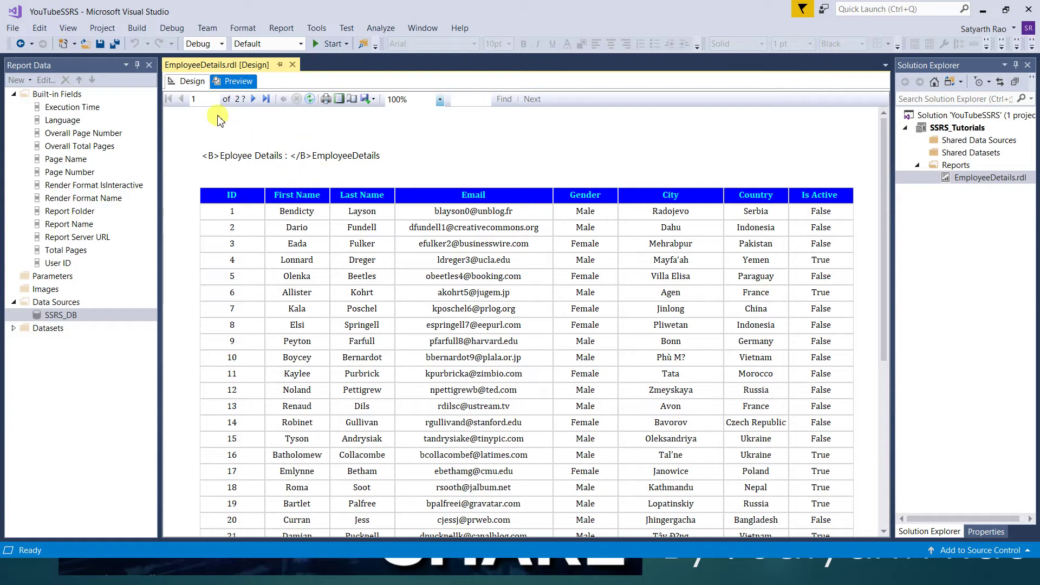
click(191, 82)
click(307, 126)
click(232, 154)
click(232, 155)
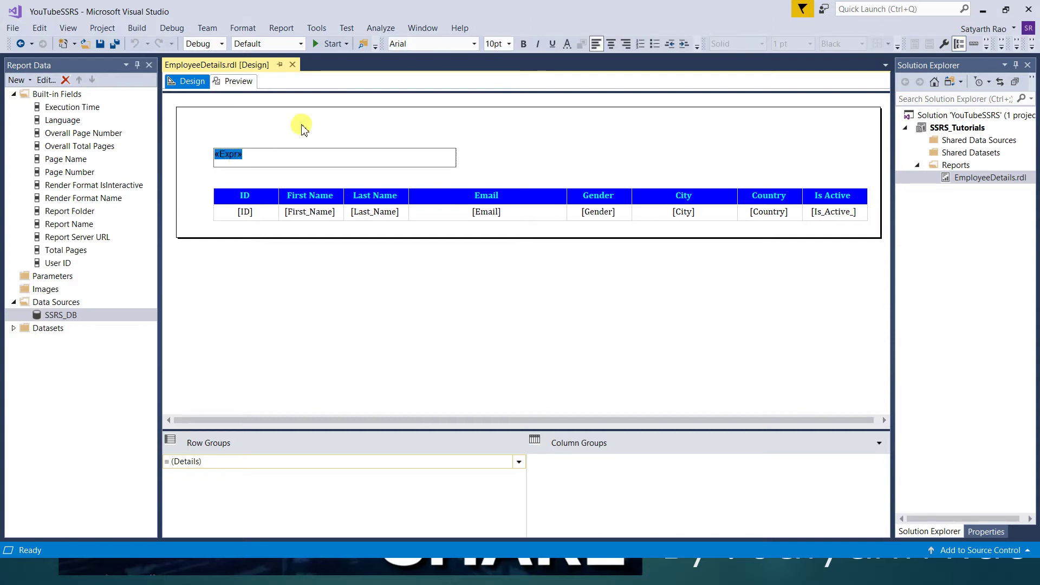
click(302, 127)
click(231, 154)
click(232, 155)
click(302, 127)
click(231, 154)
click(237, 156)
click(274, 123)
click(230, 156)
click(230, 157)
click(316, 133)
click(236, 157)
click(235, 156)
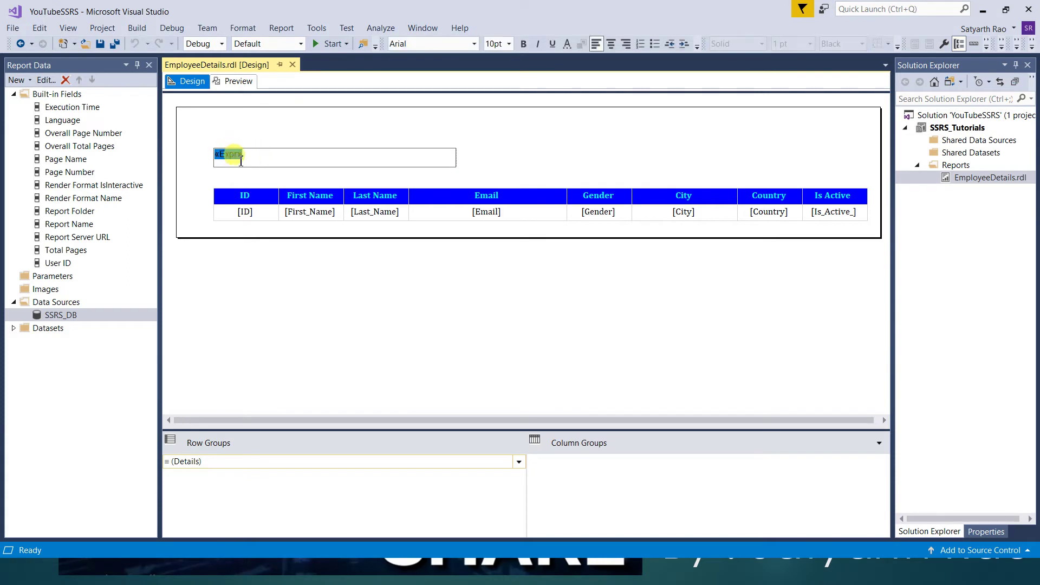
click(313, 135)
Compare the commands offered for the whole title text box with those offered for the expression placeholder inside it
right_click(325, 156)
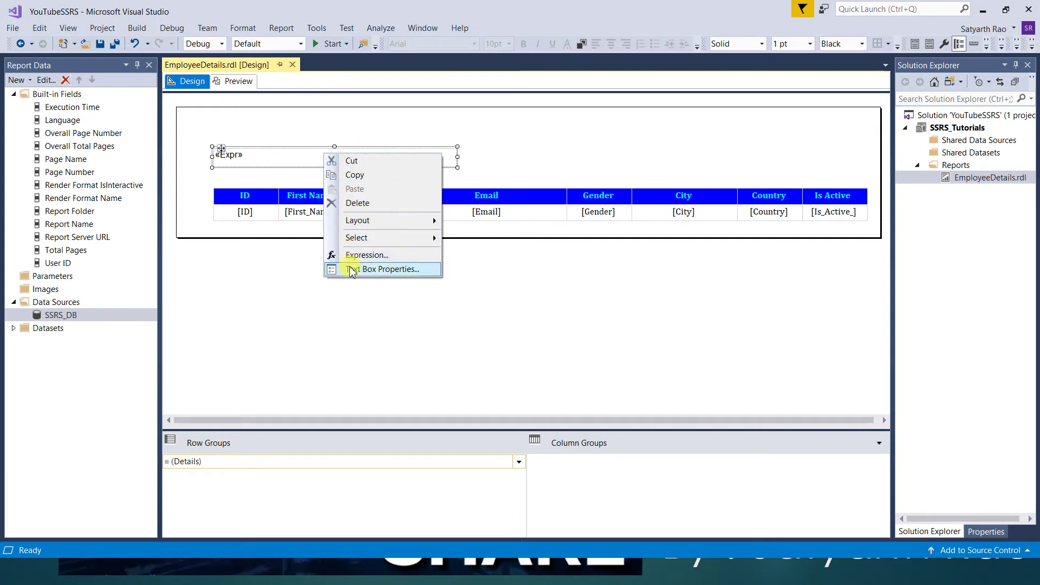
click(255, 120)
click(231, 157)
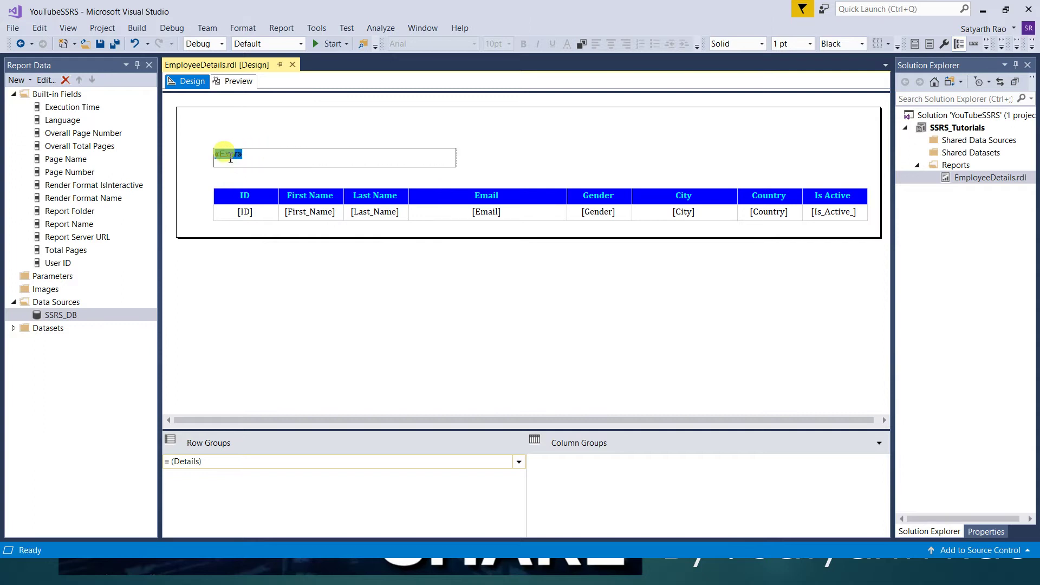
click(230, 157)
right_click(230, 159)
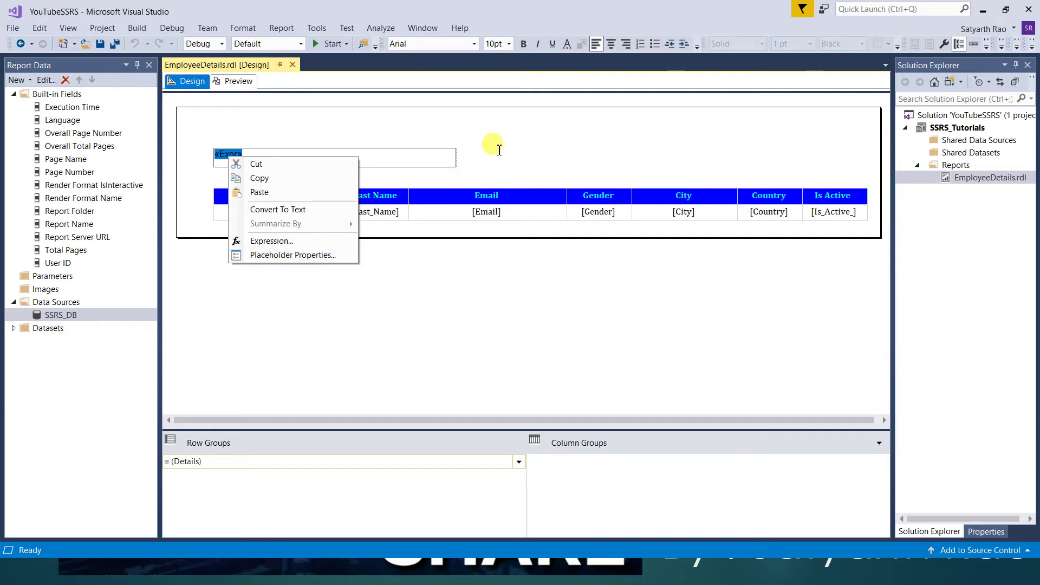
click(404, 160)
right_click(404, 160)
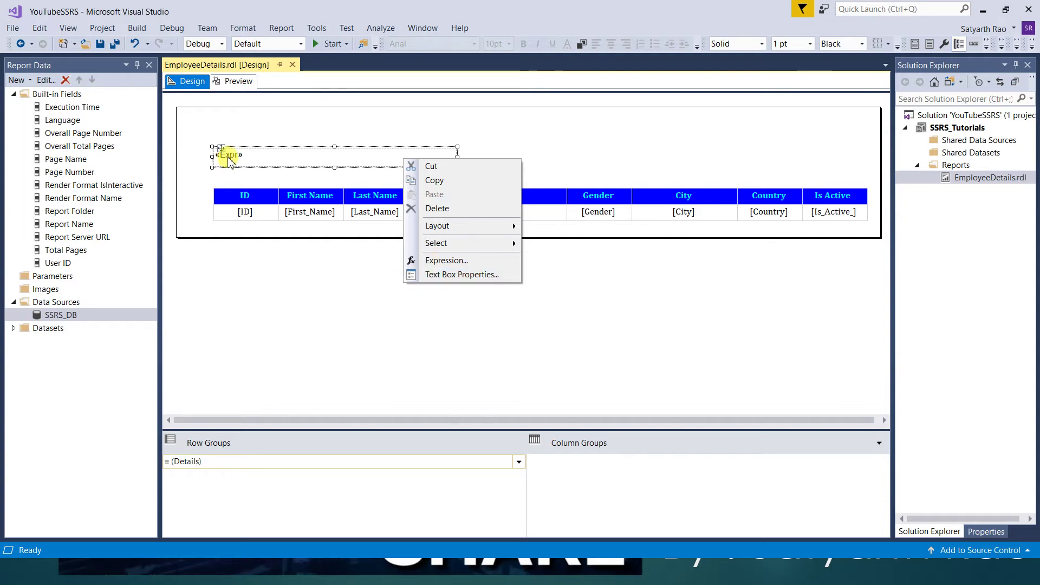
Inspect the markup type options in the title placeholder's properties and close them without changes
click(230, 156)
click(230, 157)
right_click(230, 156)
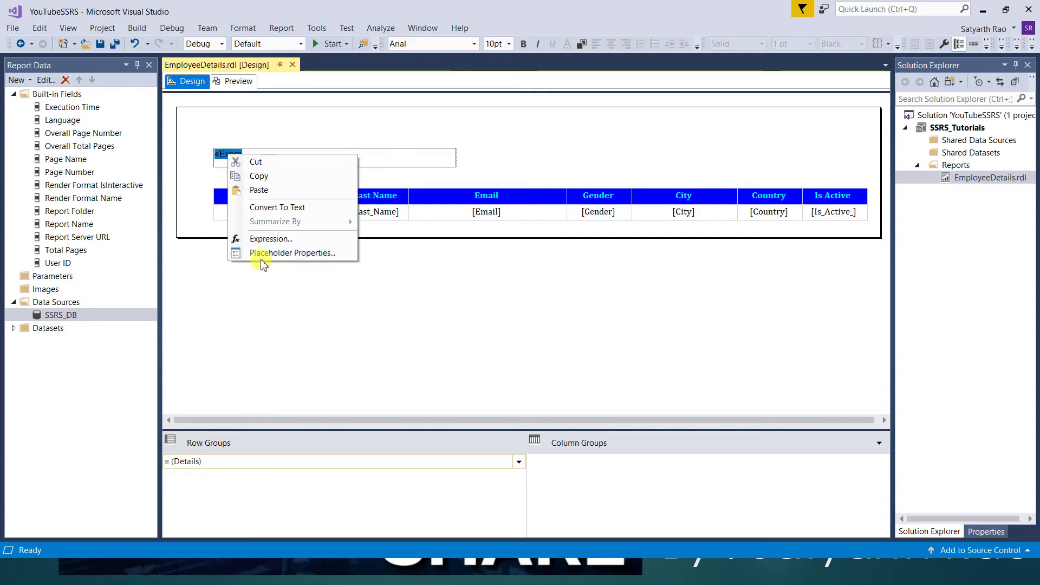
click(291, 253)
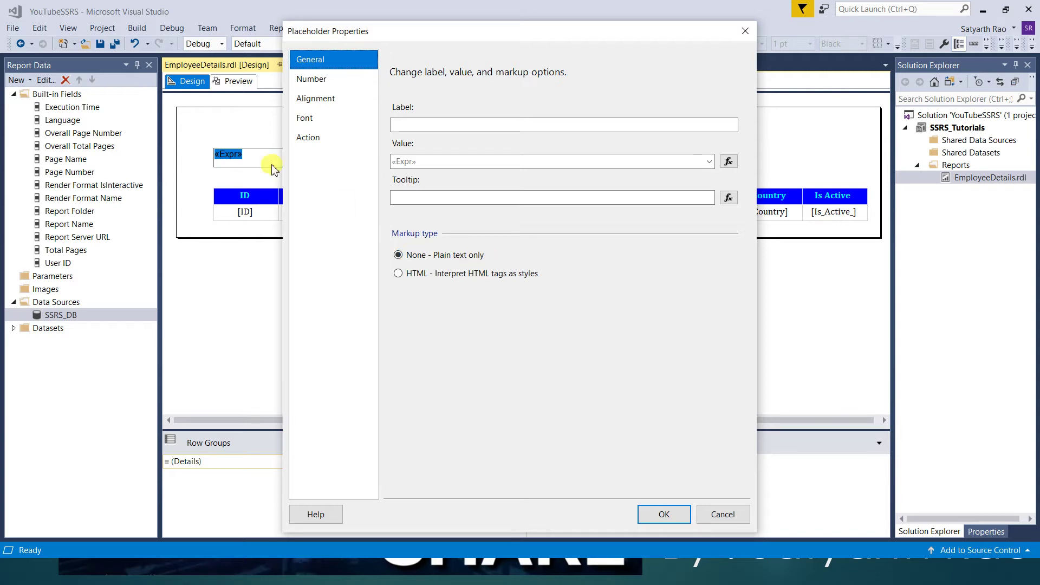
click(725, 515)
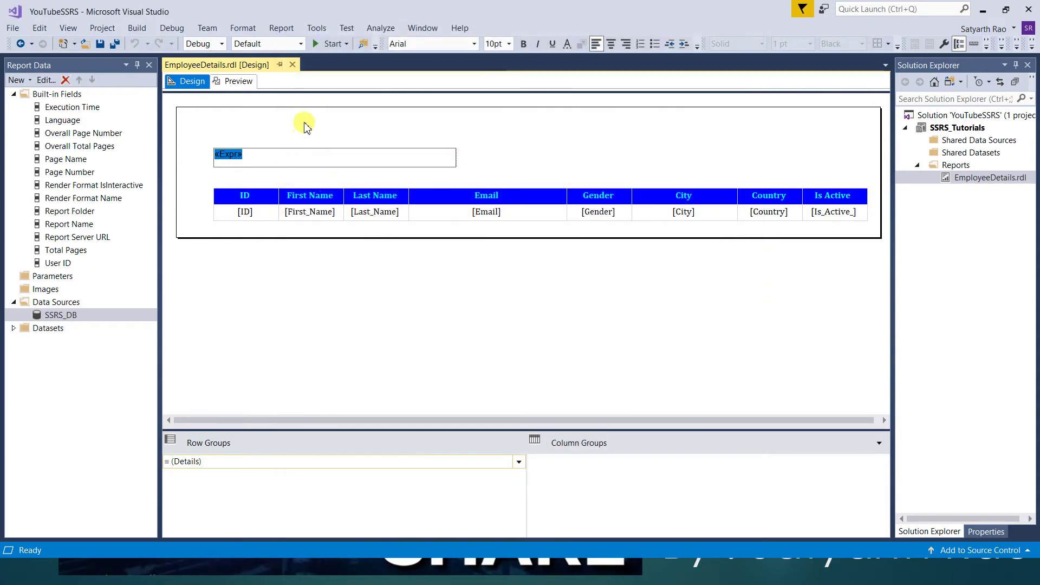
Review the bold tags and Globals!ReportName in the title expression without changing it, and check the title in the report preview
right_click(233, 158)
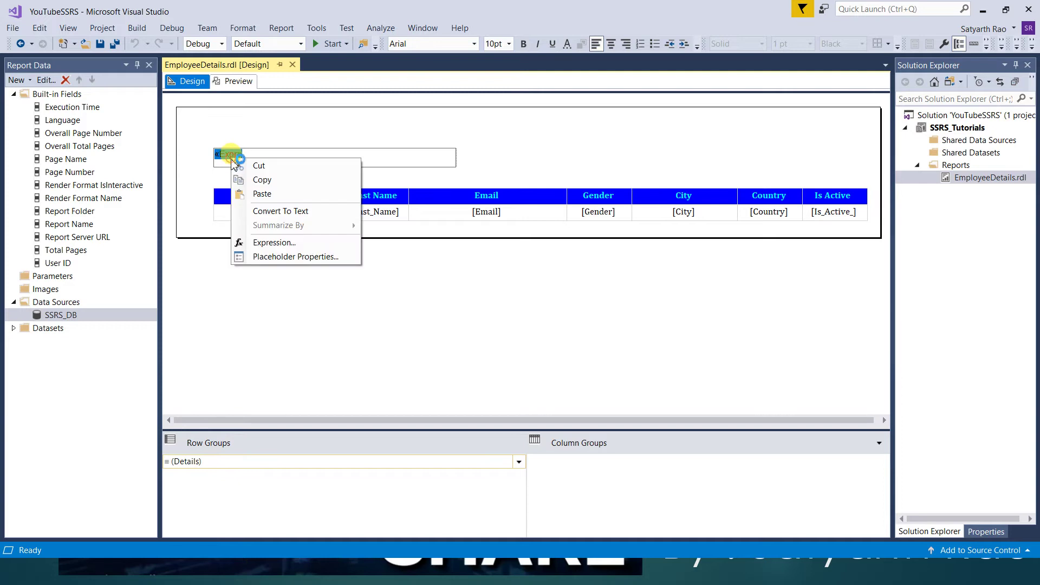
click(306, 242)
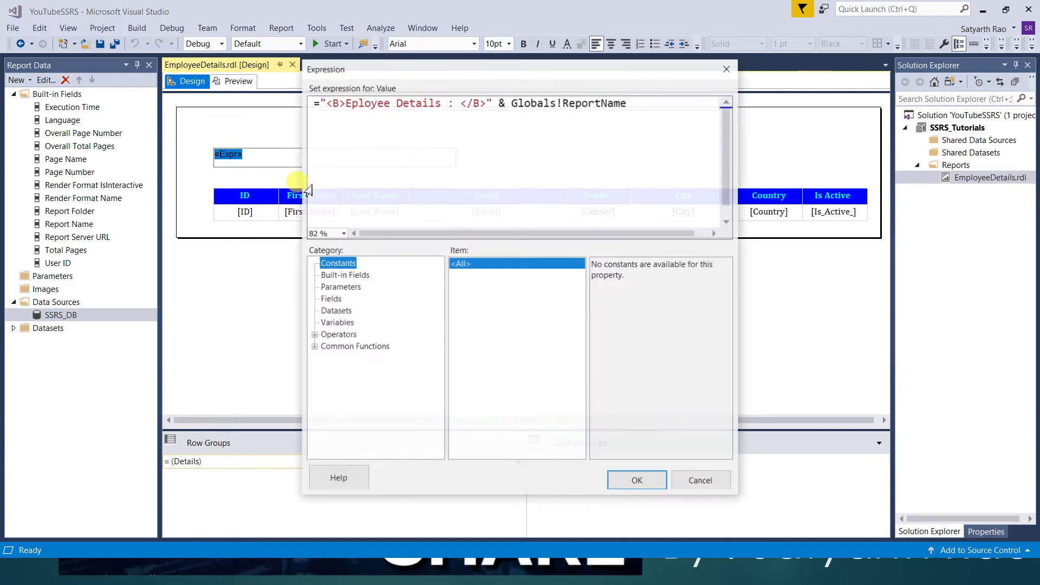
drag(514, 103, 629, 104)
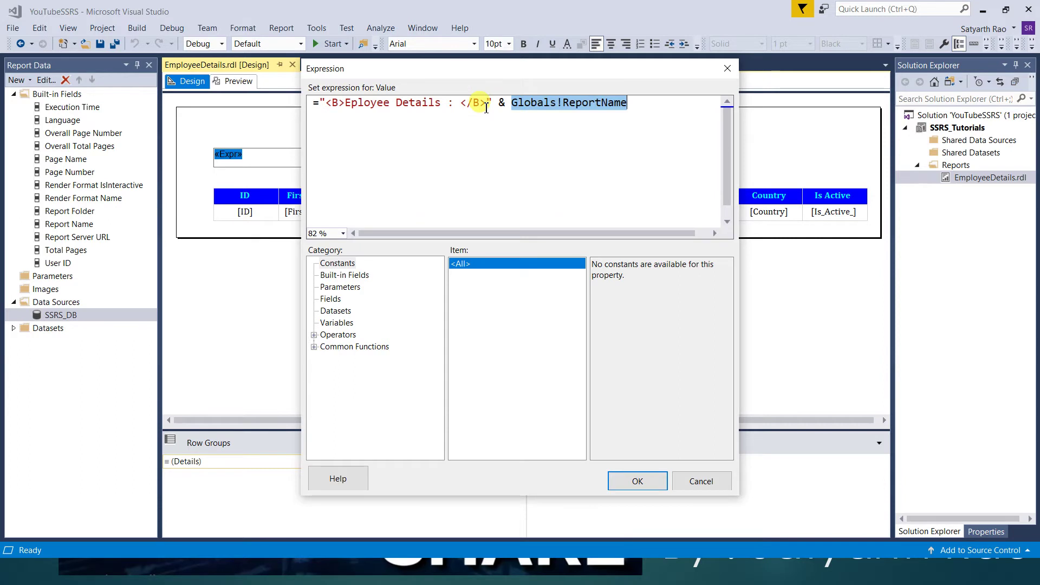
drag(487, 109, 468, 110)
drag(345, 107, 334, 107)
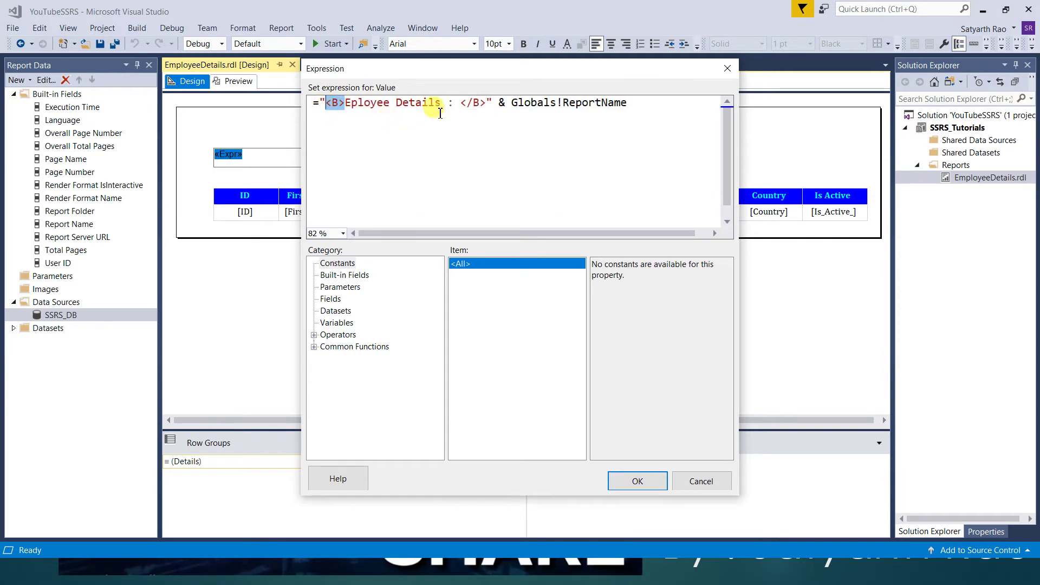
drag(487, 105, 327, 113)
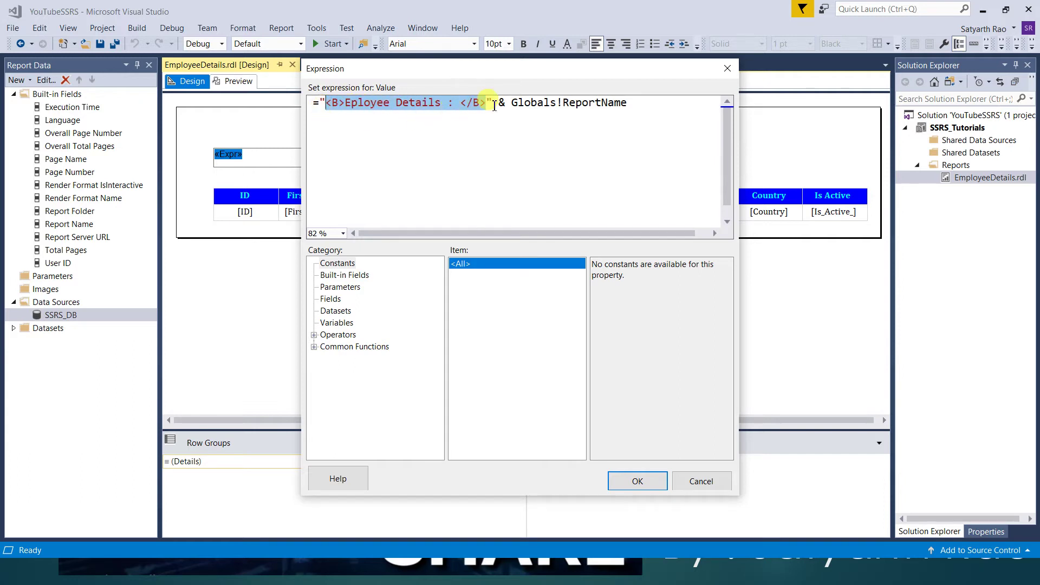
click(699, 481)
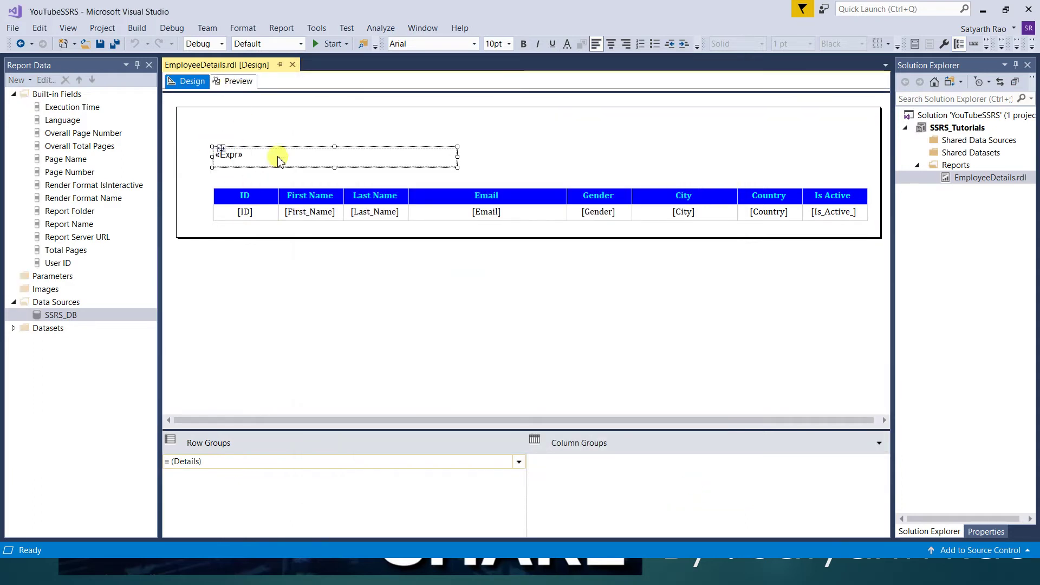
click(239, 81)
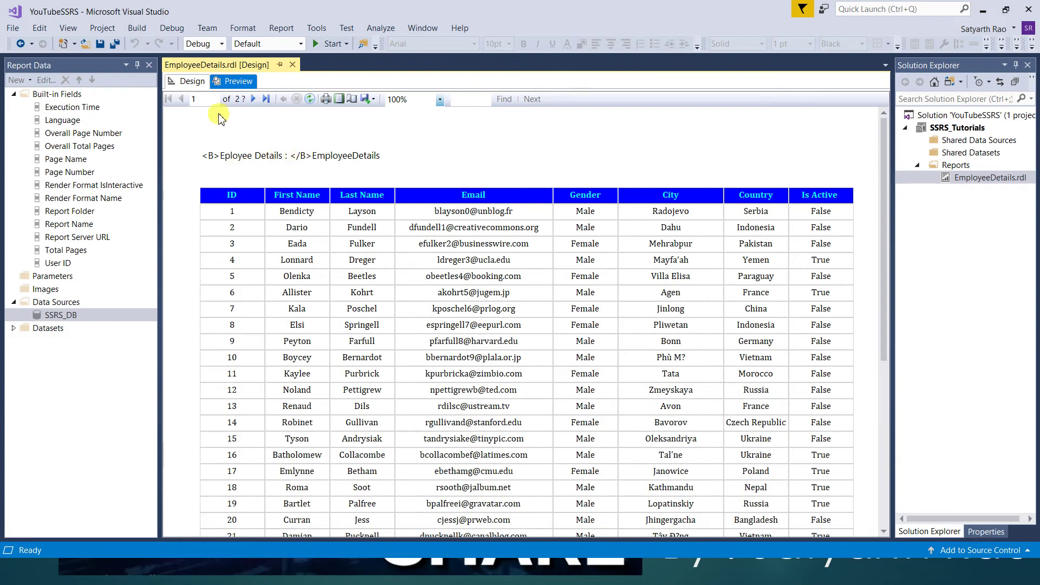
click(189, 81)
Set the markup type of the title's expression placeholder to HTML - Interpret HTML tags as styles
click(232, 156)
click(232, 156)
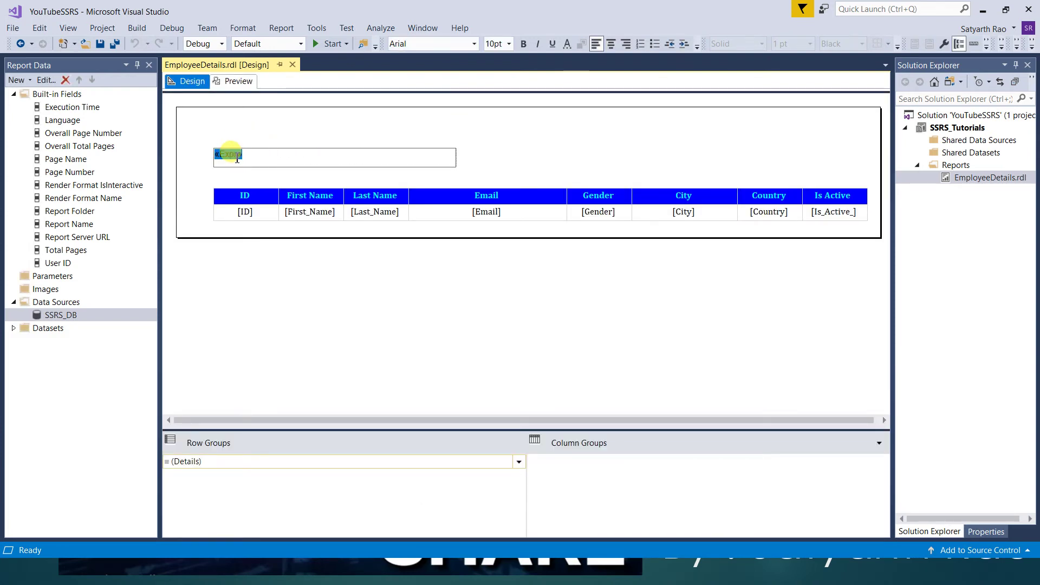
right_click(238, 158)
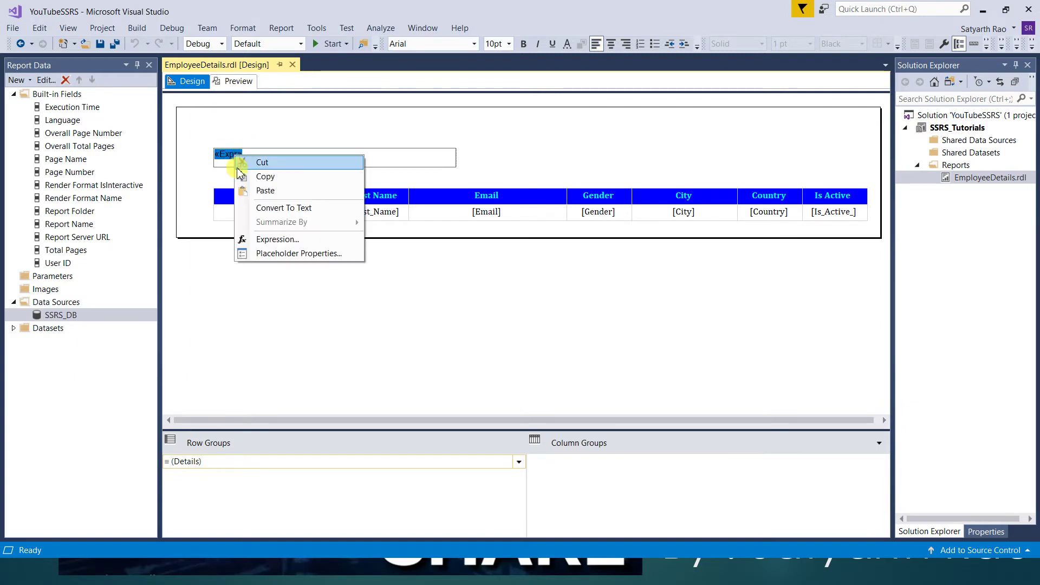
click(285, 252)
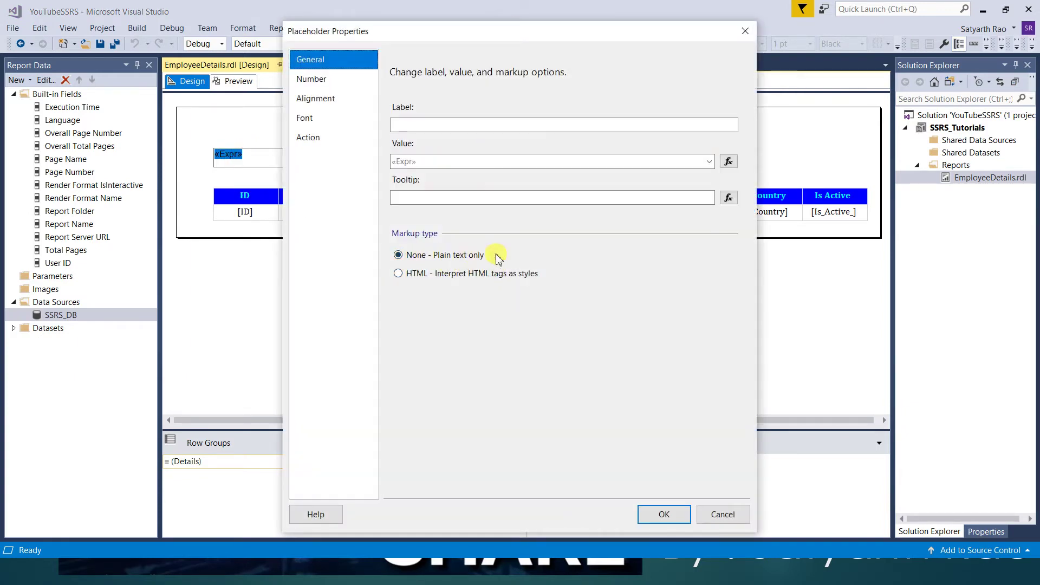
click(398, 273)
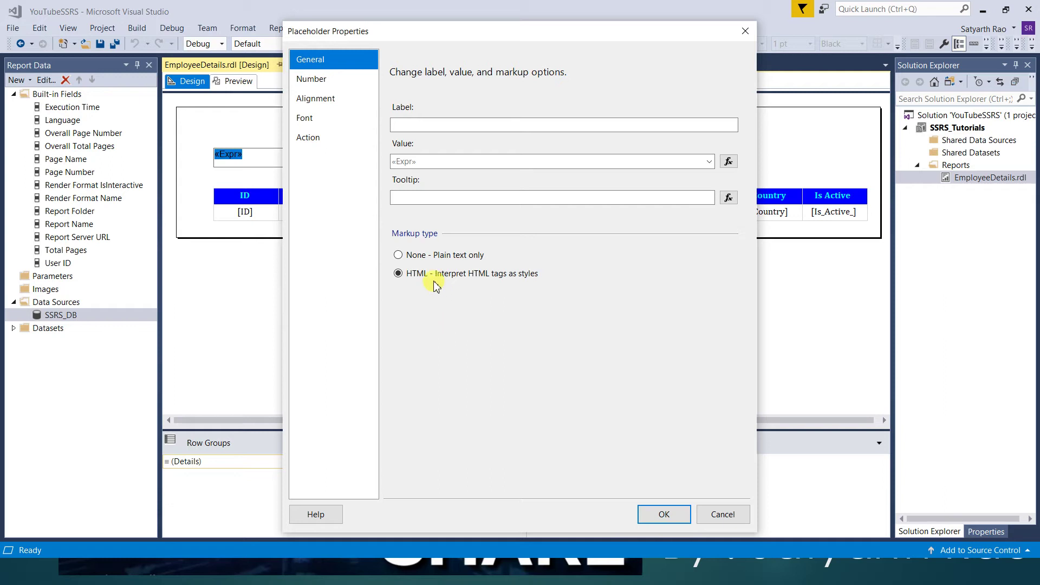
click(664, 514)
click(549, 157)
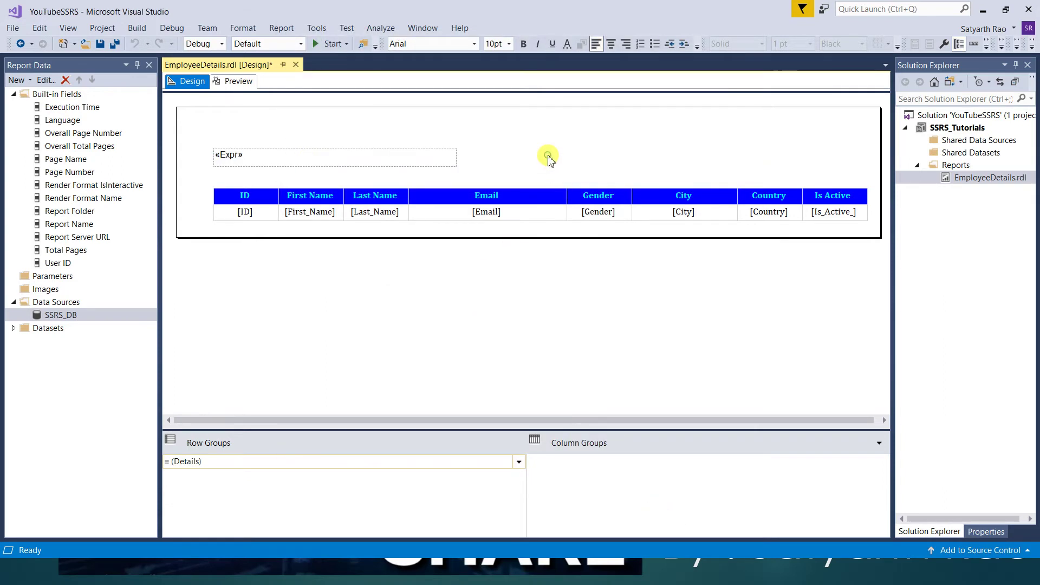
Recheck the markup type options of the title's expression placeholder, keeping HTML - Interpret HTML tags as styles
click(230, 161)
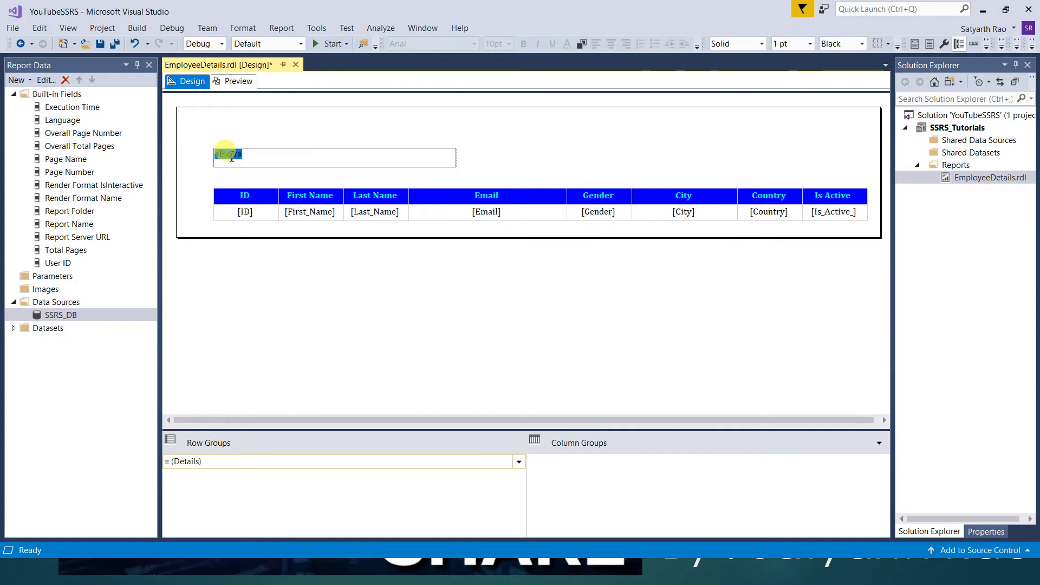
click(228, 163)
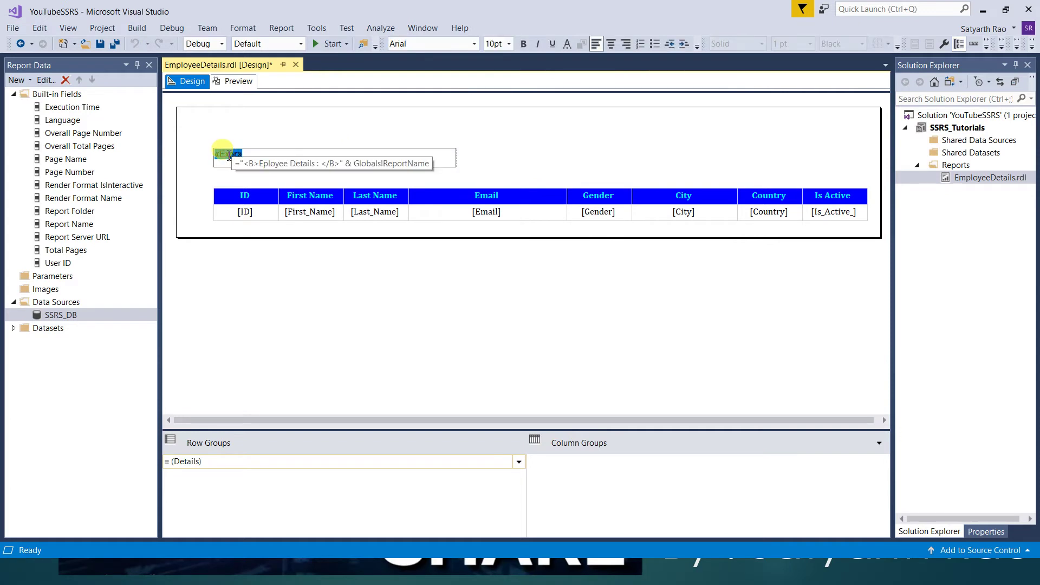
right_click(228, 155)
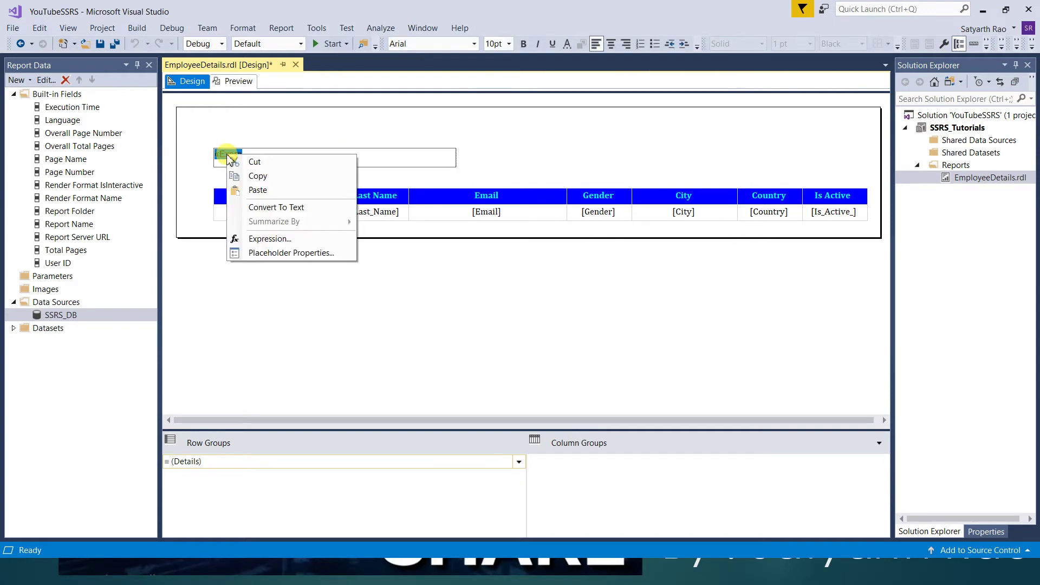
click(271, 254)
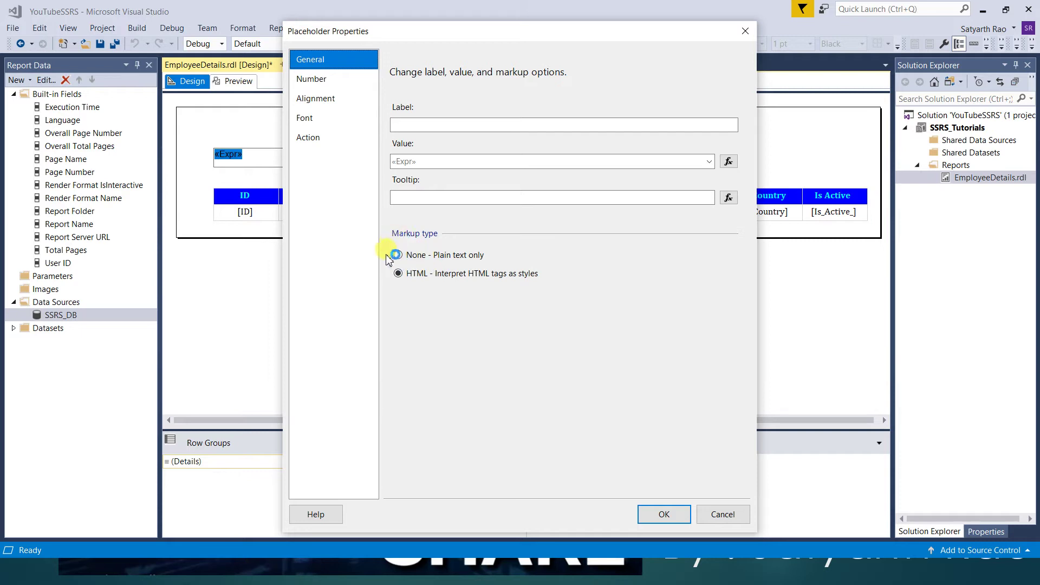
click(413, 254)
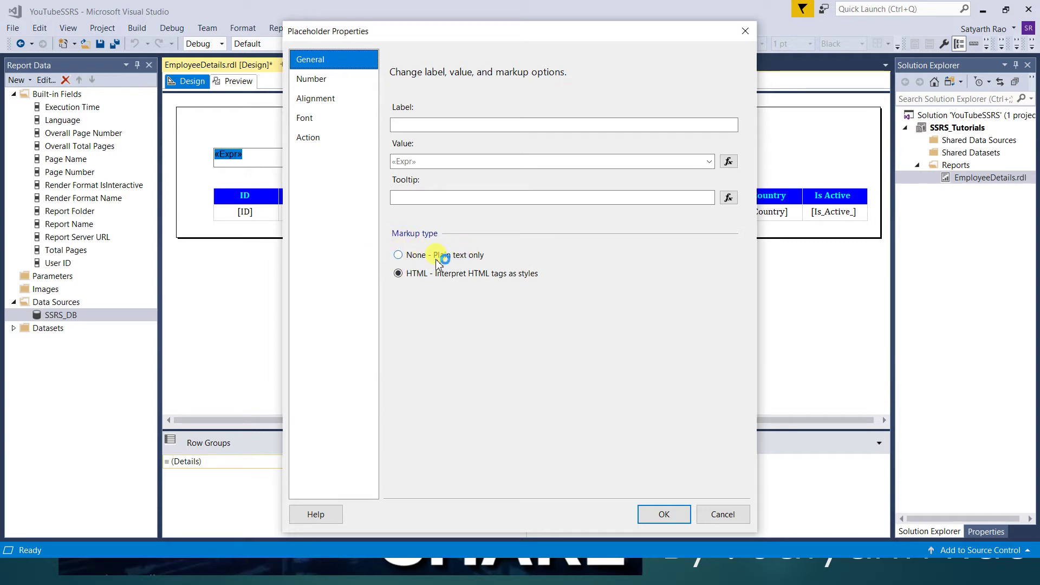
click(401, 281)
click(674, 521)
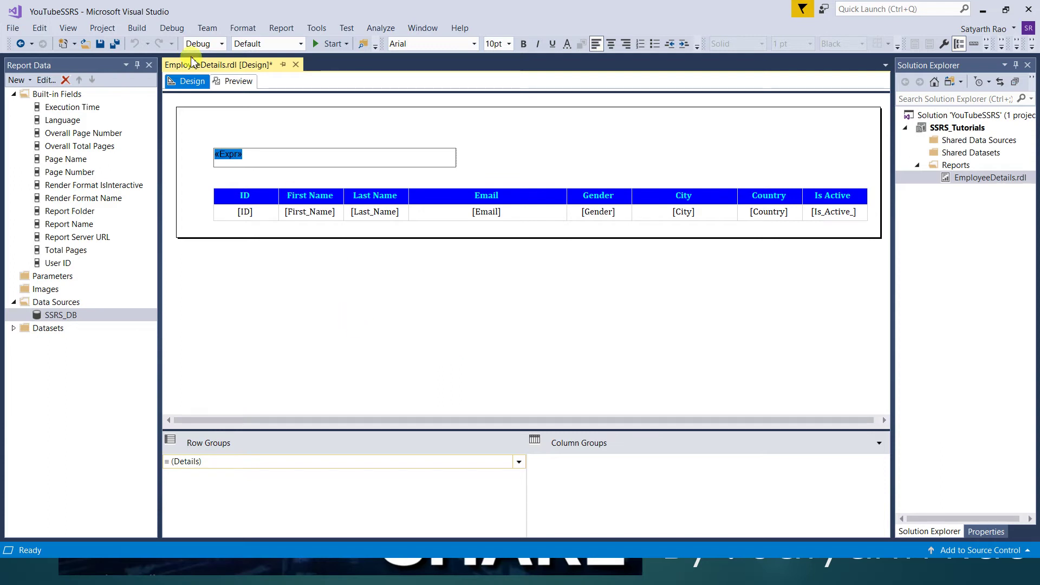
Preview the report to check how the HTML markup renders the title, and return to the design view
click(379, 119)
click(234, 81)
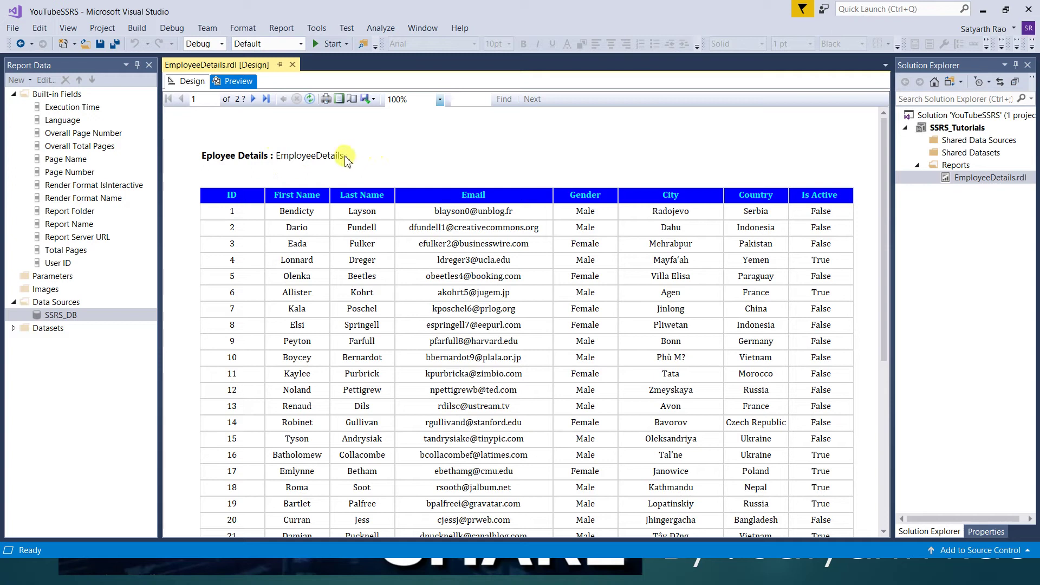
click(192, 81)
Check the properties of the whole title text box for a markup type option, closing them without changes
click(267, 163)
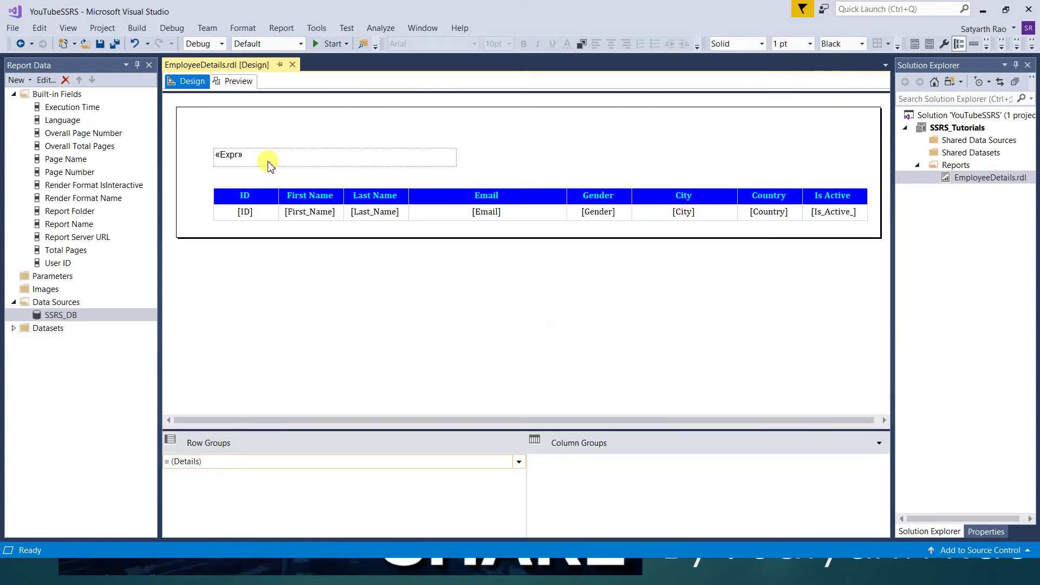
right_click(269, 159)
click(325, 276)
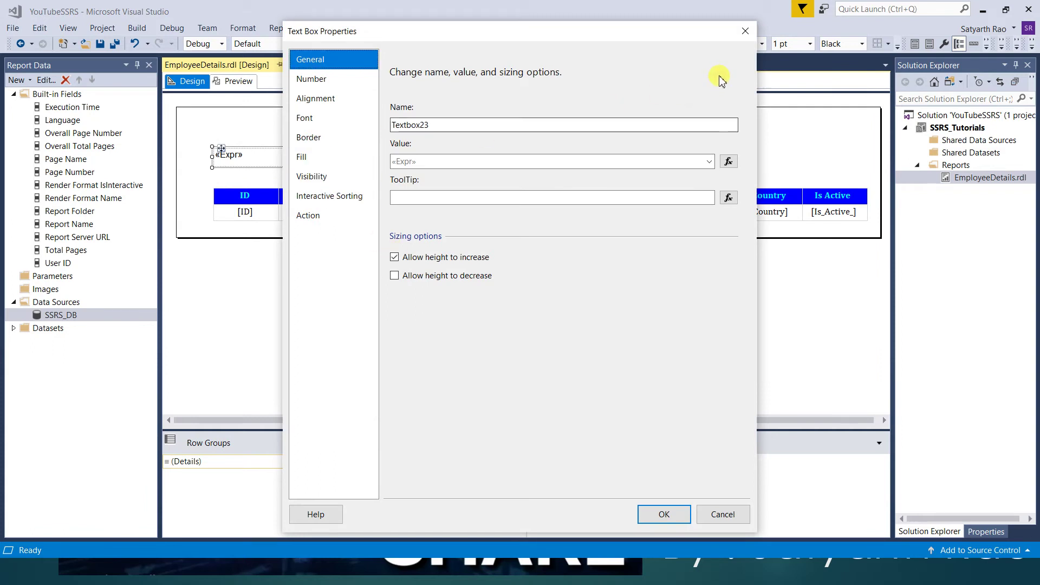
click(745, 31)
right_click(376, 160)
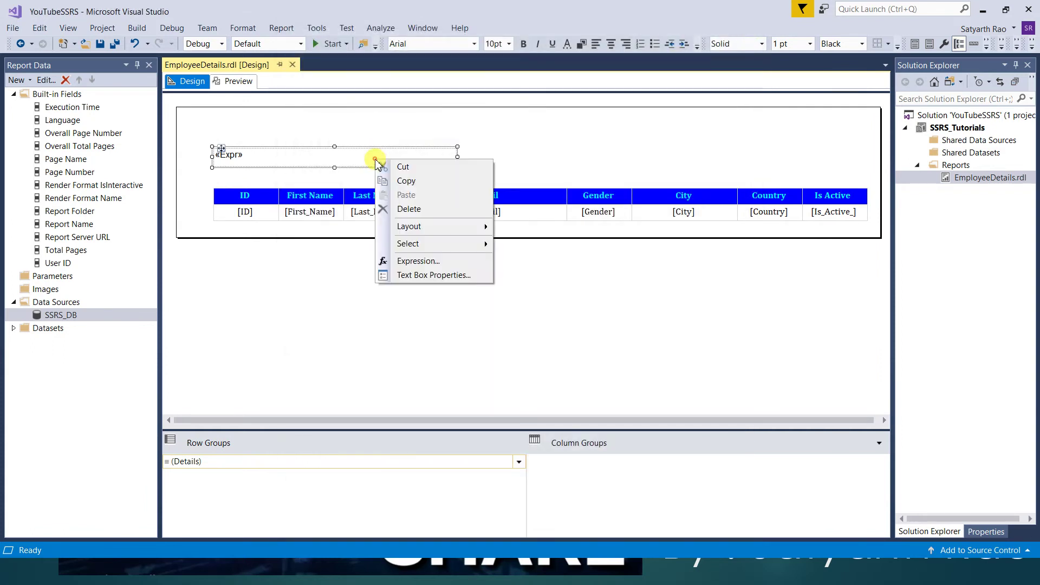
click(402, 276)
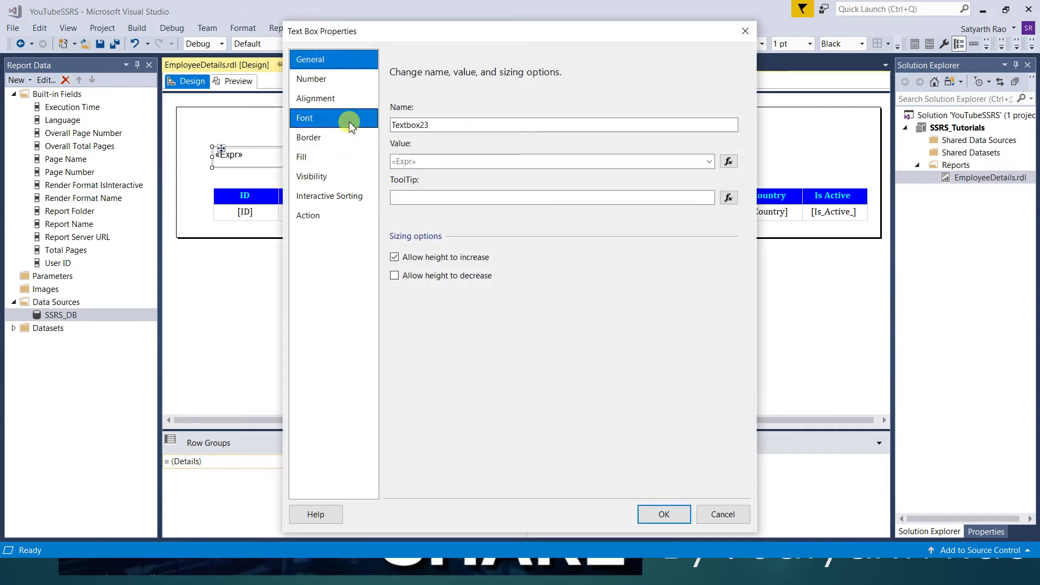
click(745, 31)
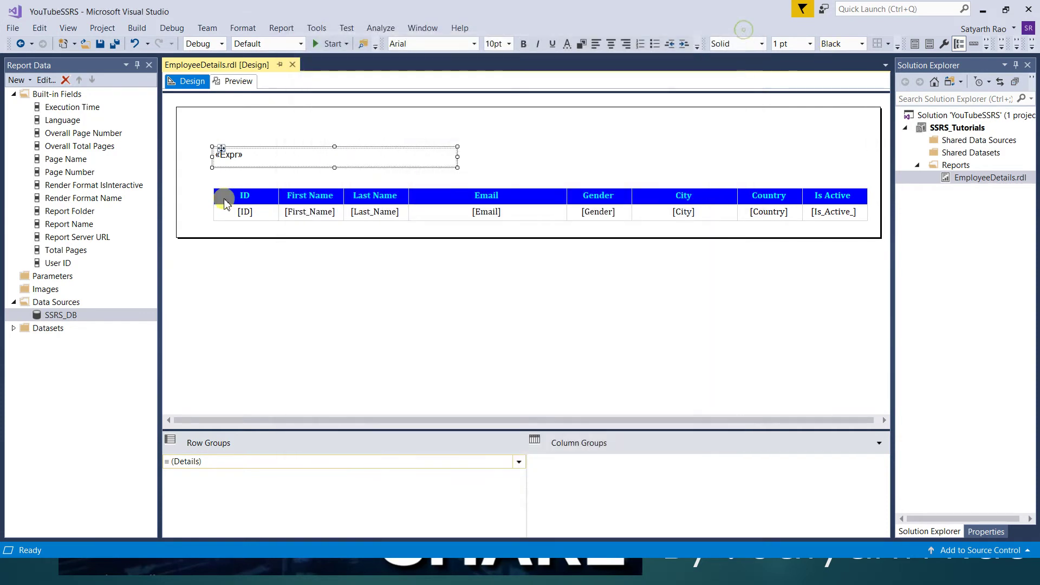
Select the expression placeholder inside the title text box and review its markup type in Placeholder Properties
double_click(227, 156)
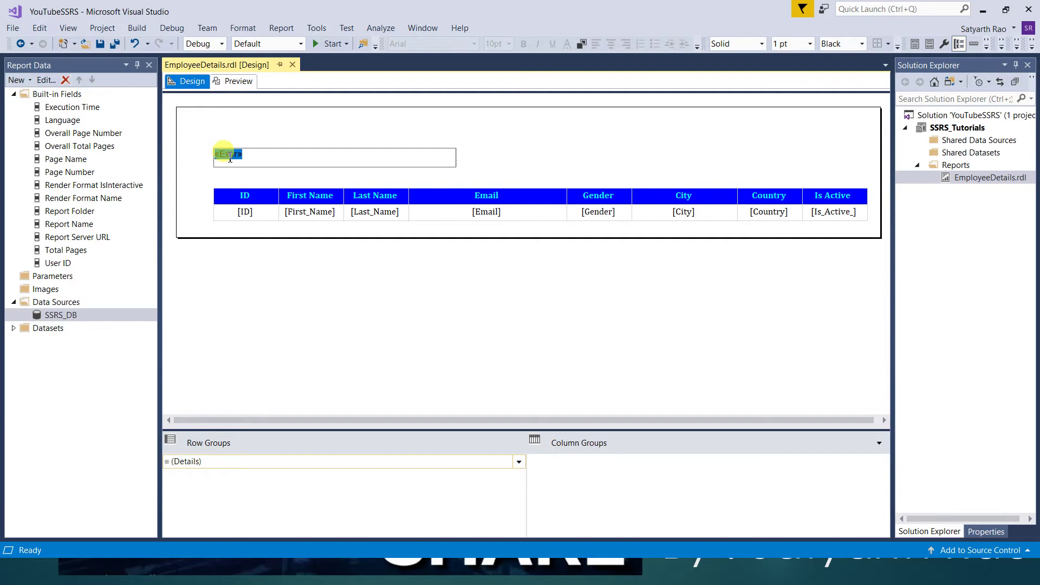
right_click(229, 157)
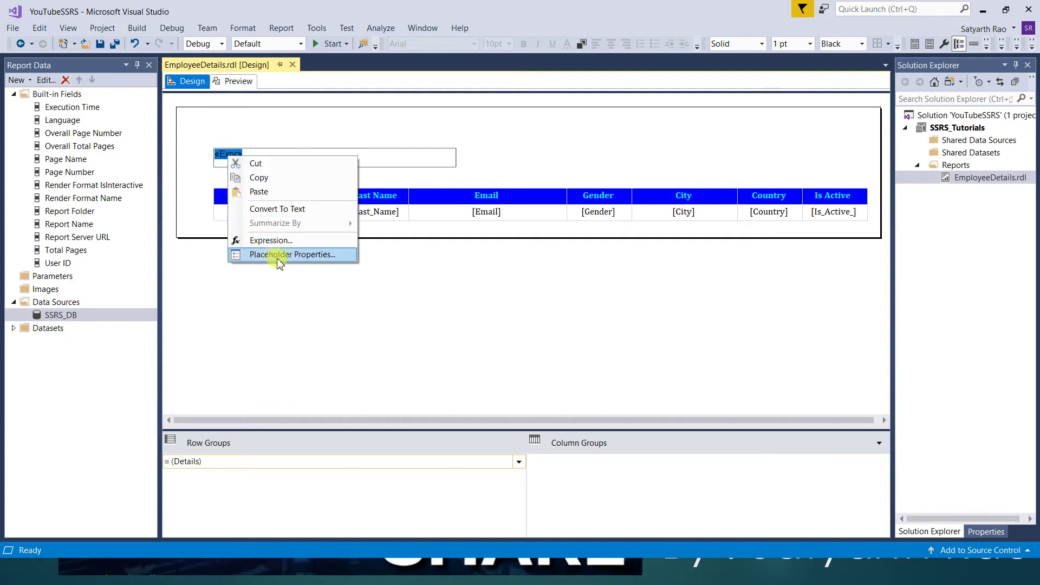
click(541, 151)
double_click(226, 154)
right_click(230, 157)
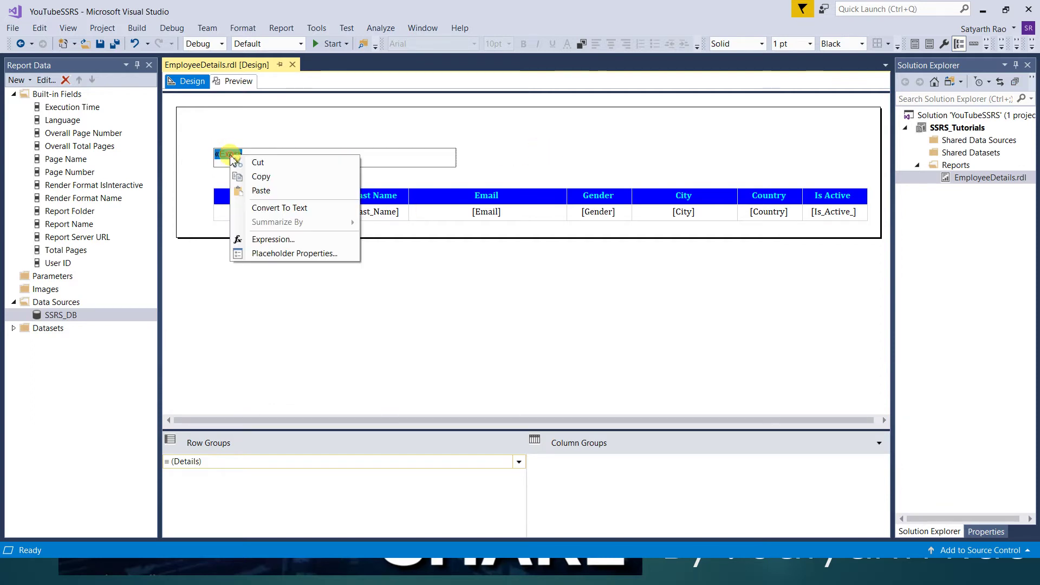
click(259, 257)
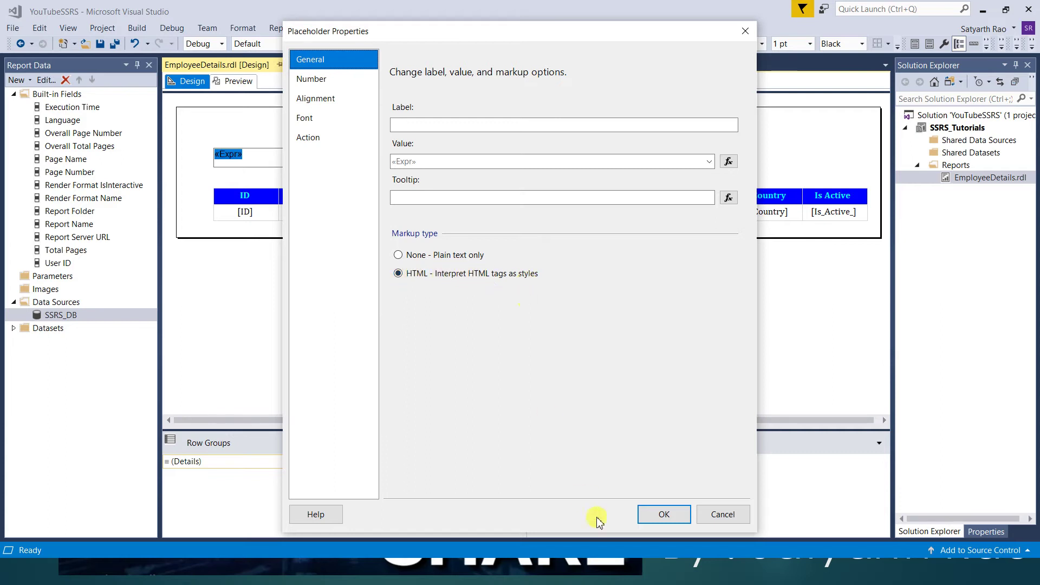
click(663, 514)
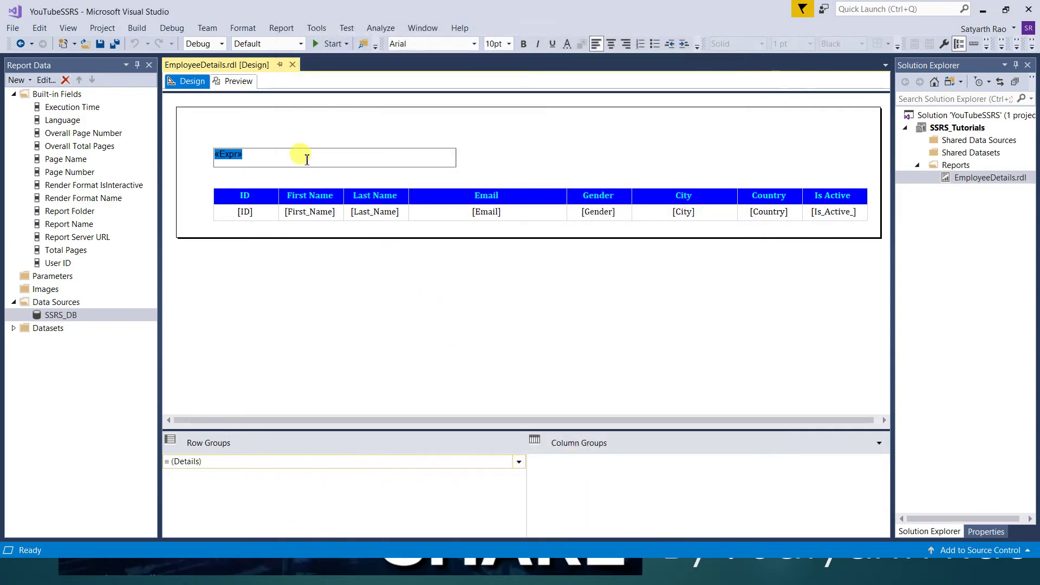
Replace the B tags around the title's static text with h1 tags and preview the report, returning to the design view
right_click(307, 160)
click(331, 240)
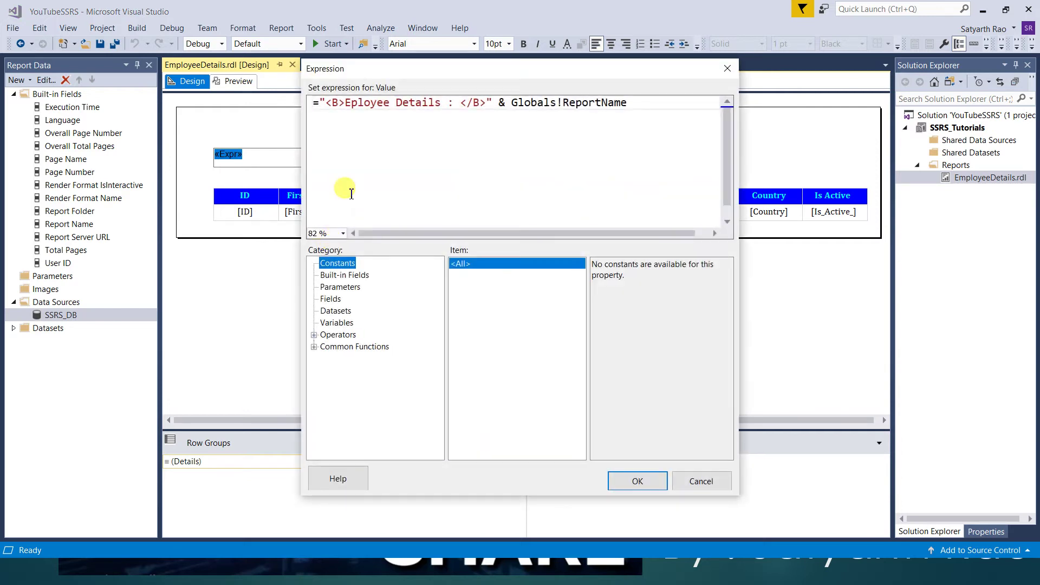
click(341, 104)
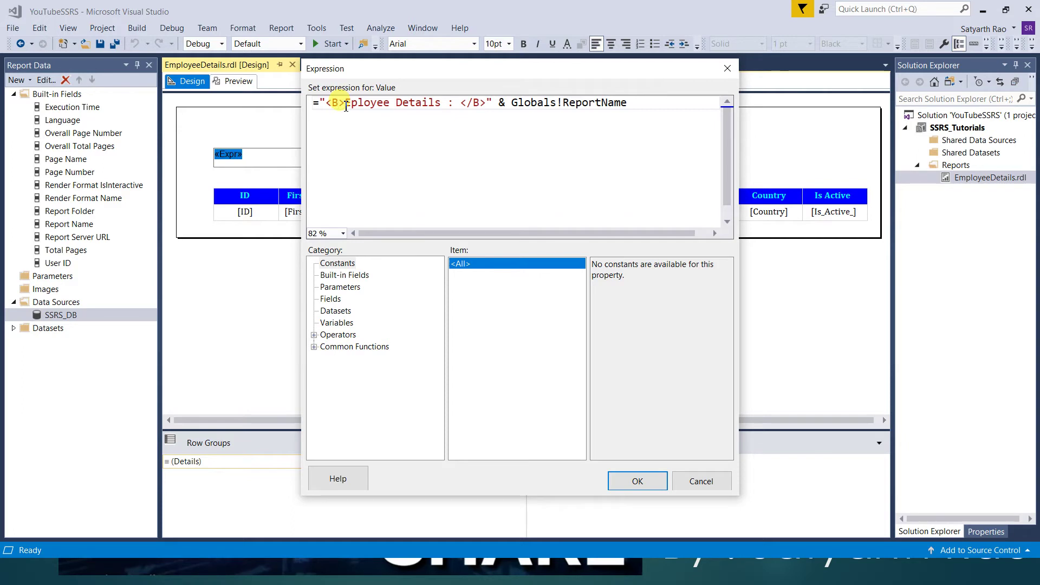
key(BackSpace)
text(h1)
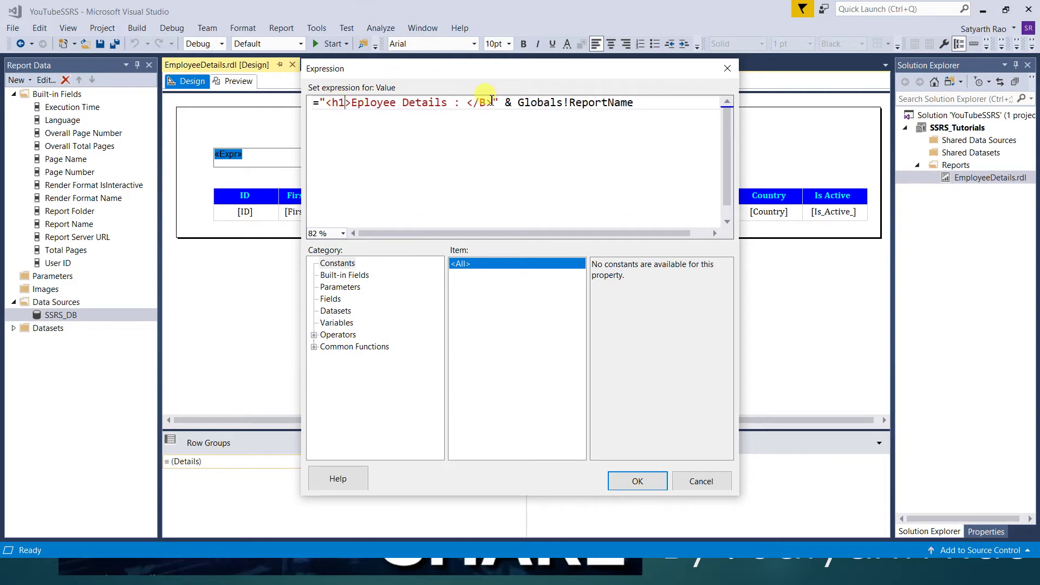
key(BackSpace)
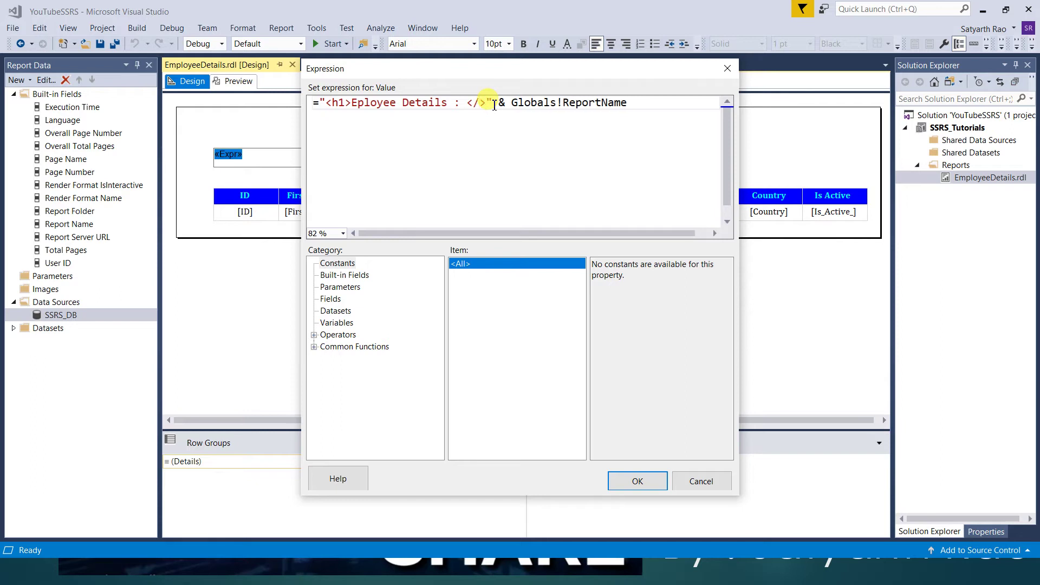
text(h1)
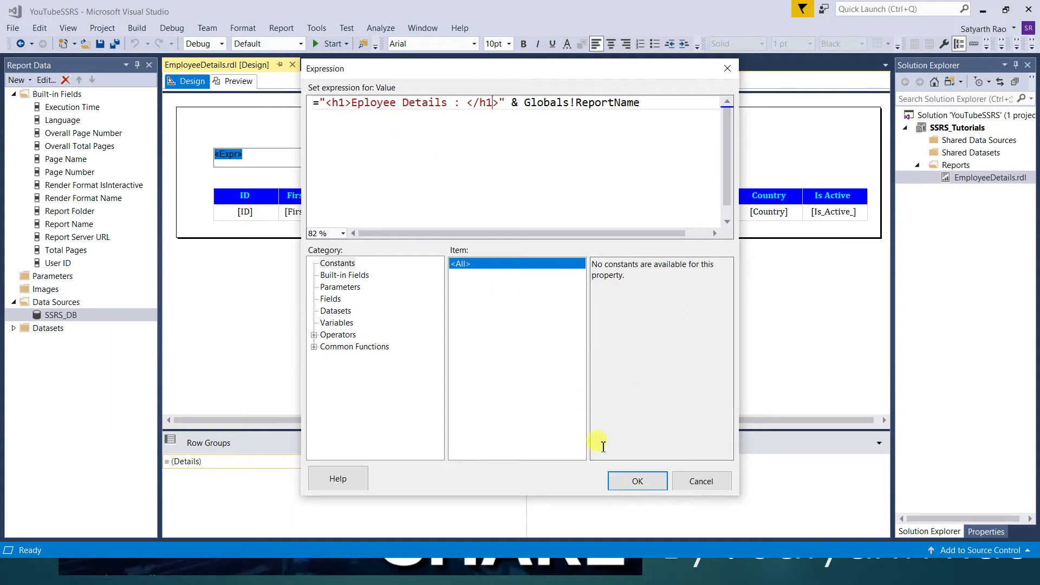
click(633, 481)
click(536, 153)
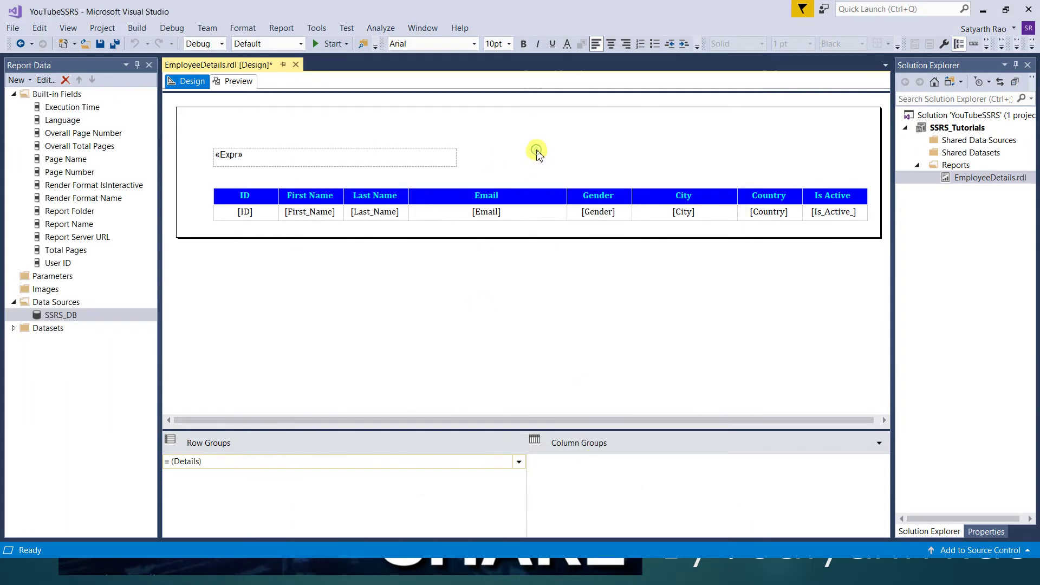
click(237, 82)
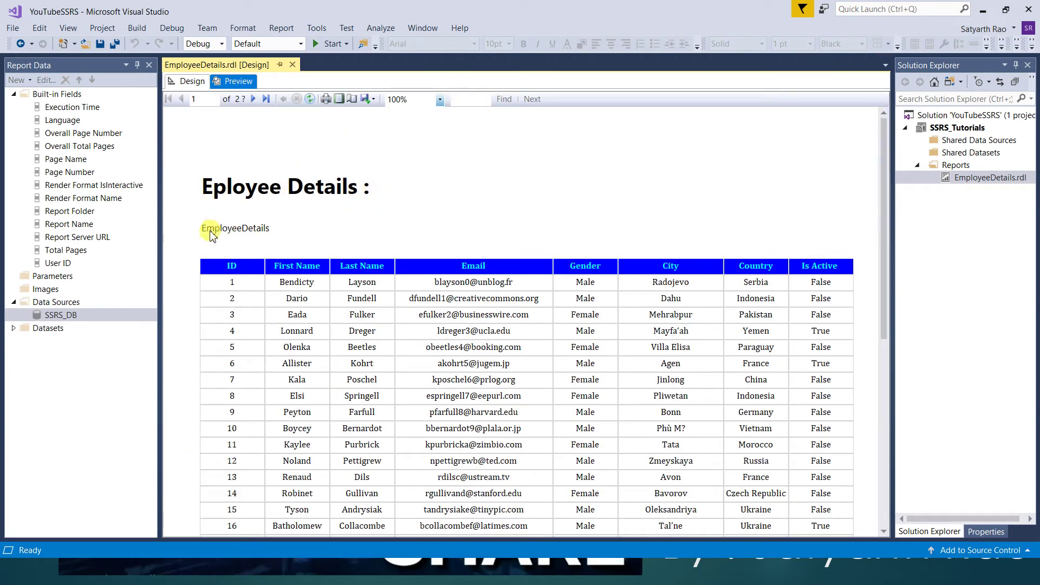
click(203, 78)
Widen the title text box to about the full width of the table and check it in the report preview
click(425, 156)
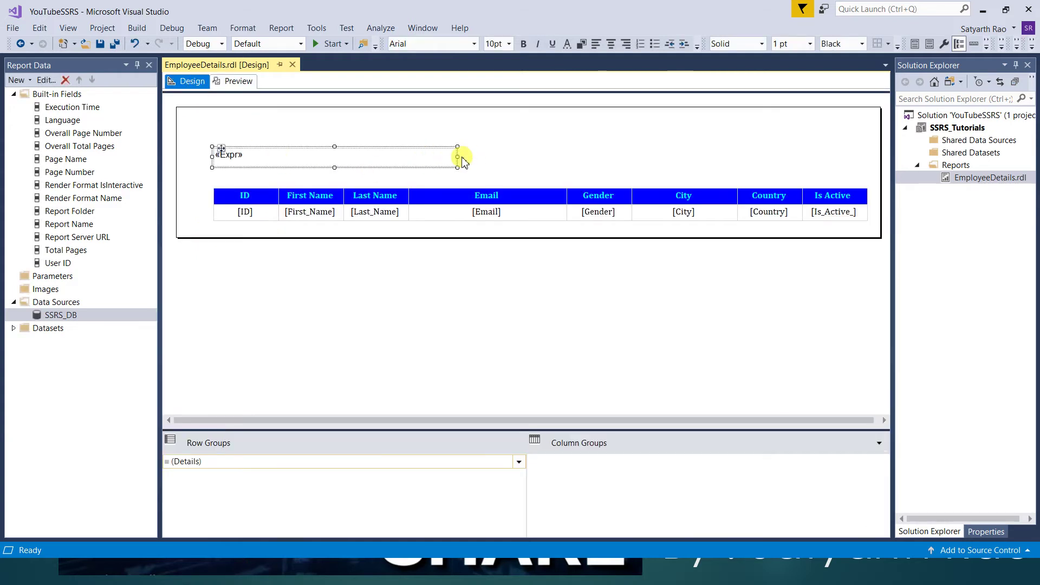
drag(458, 156, 860, 161)
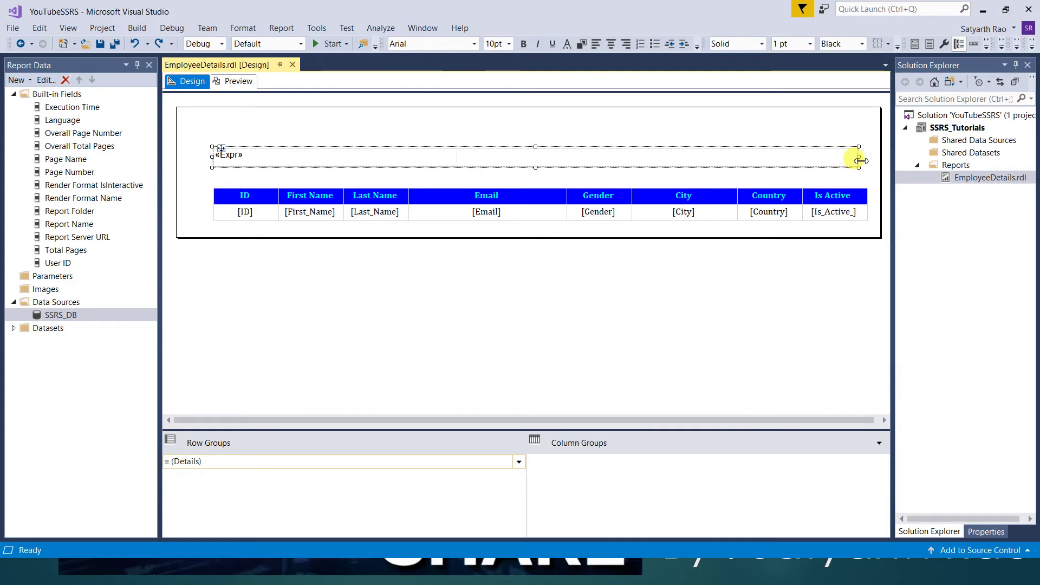
click(233, 81)
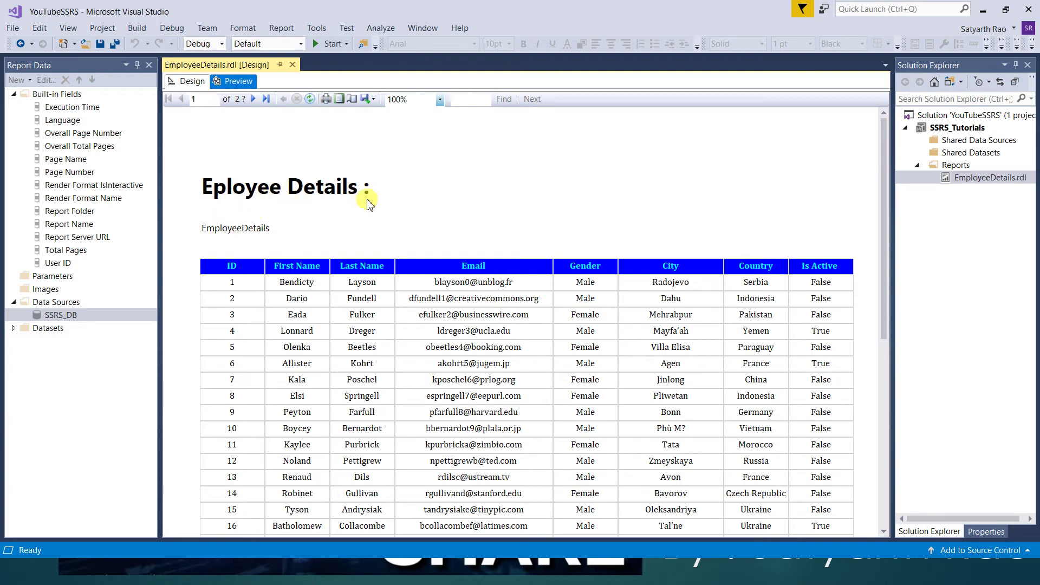
click(192, 82)
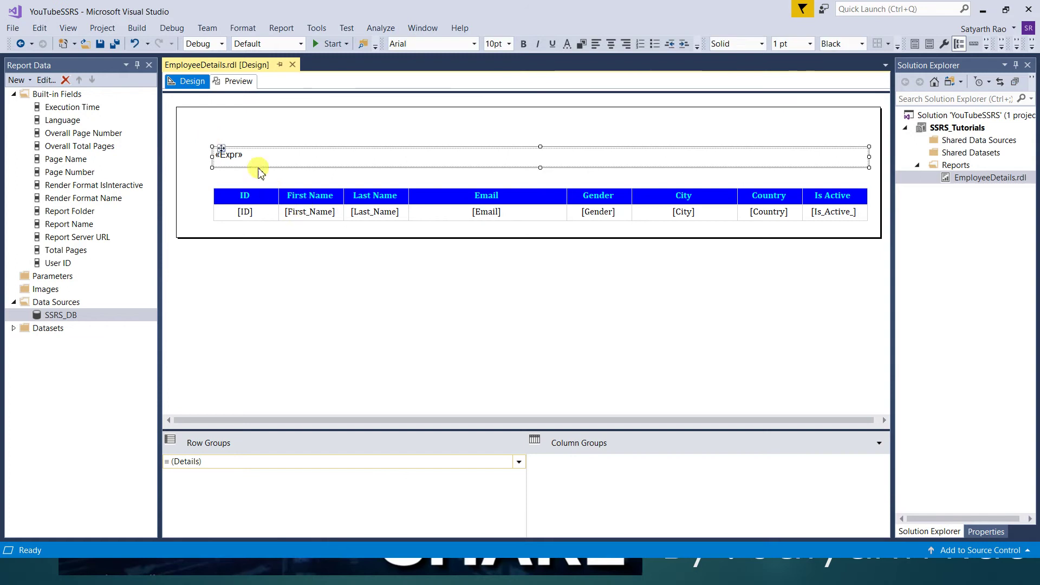
Add the attribute style=""color:red"" with doubled quotes to the opening h1 tag in the title's expression
right_click(282, 158)
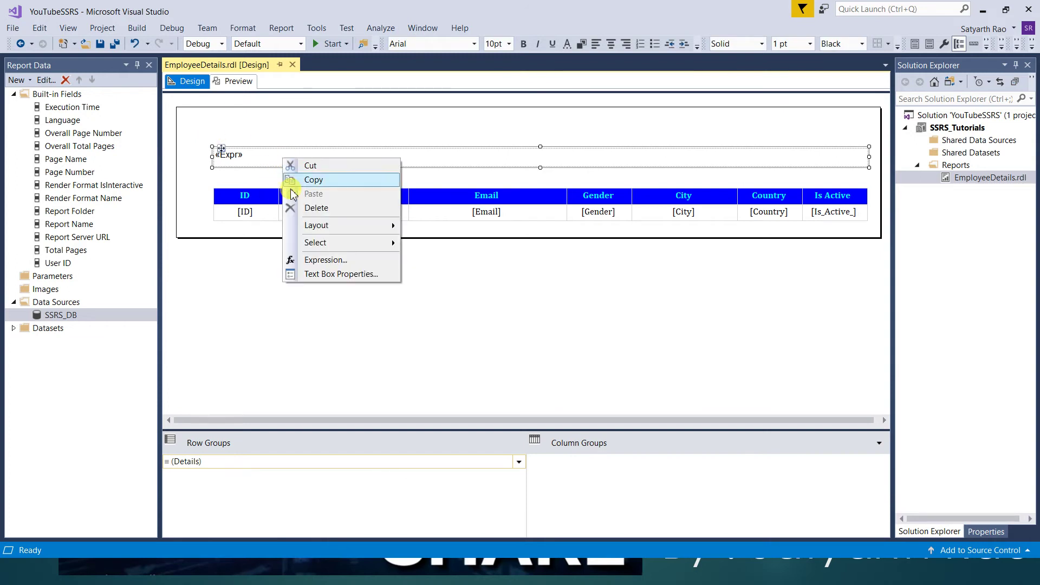
click(313, 262)
click(346, 102)
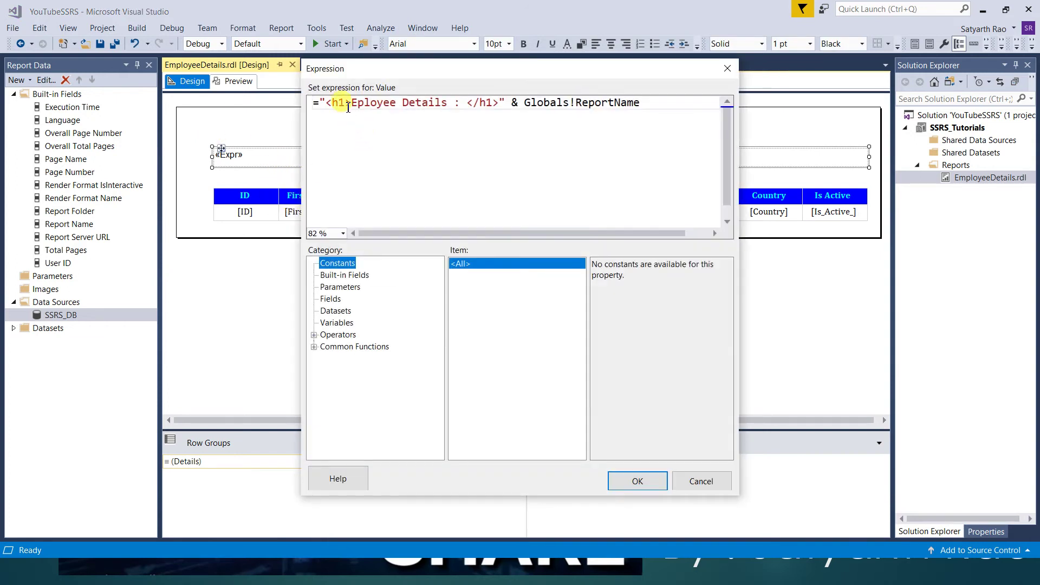
text(aty)
key(BackSpace)
key(BackSpace)
key(BackSpace)
text(sty)
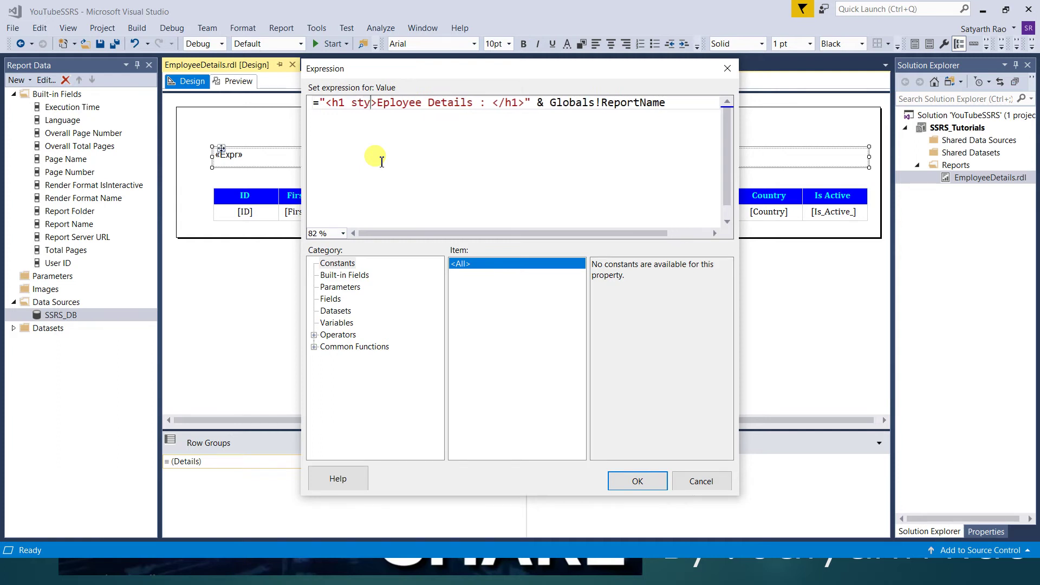
text(pe)
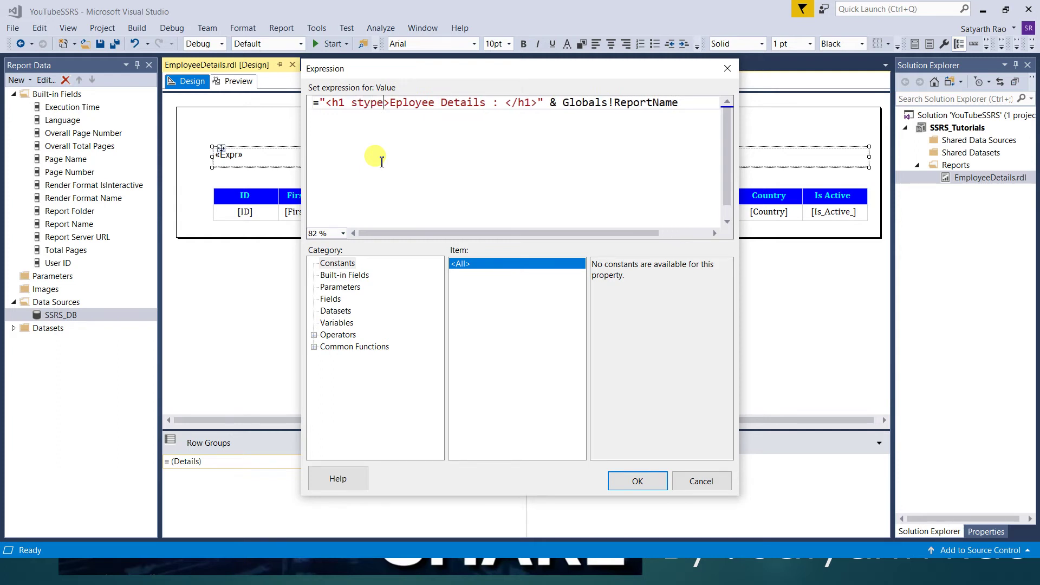
text(=""color:)
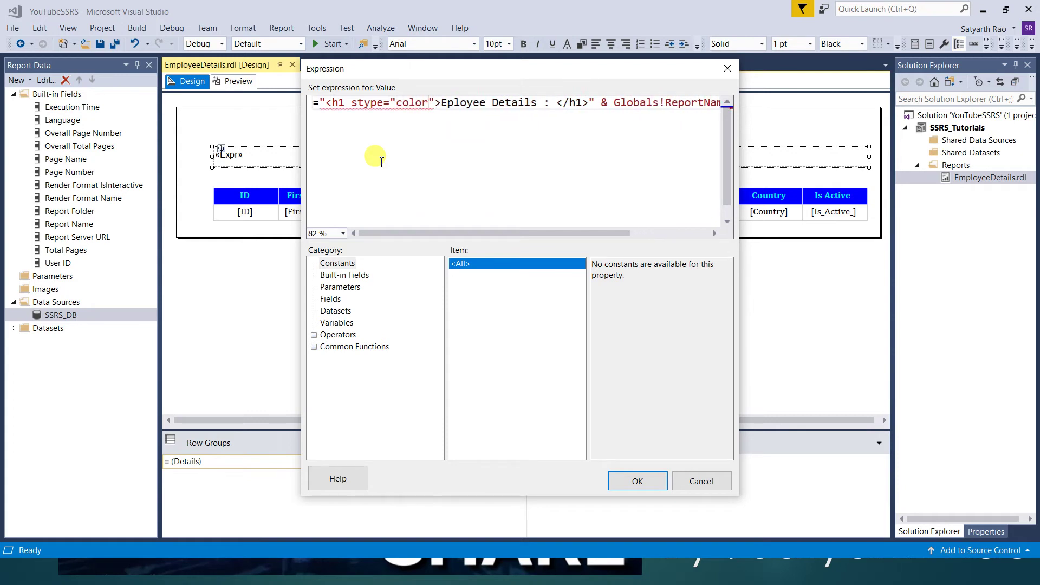
text(reed)
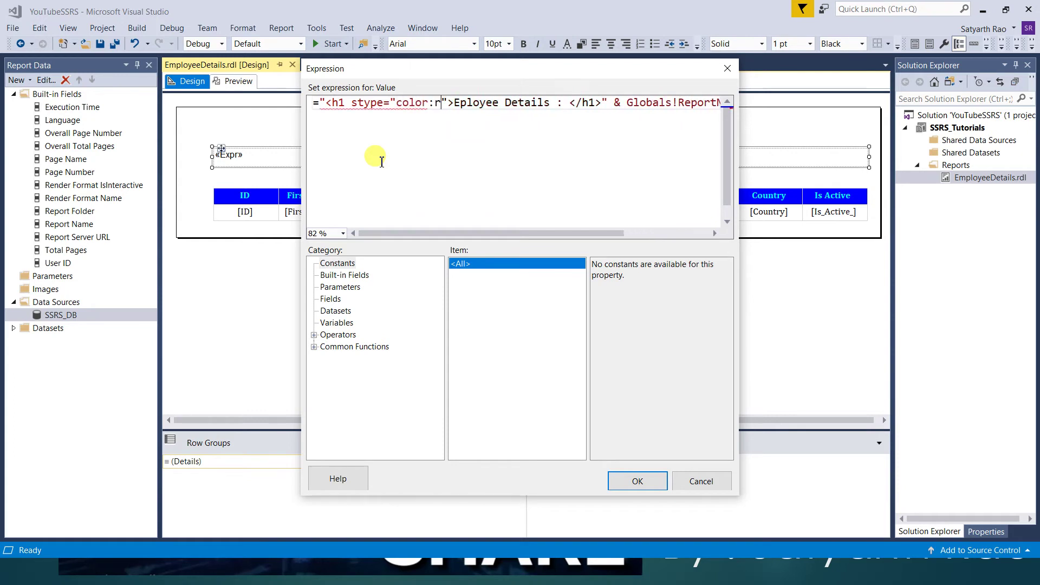
key(BackSpace)
key(BackSpace)
key(BackSpace)
key(BackSpace)
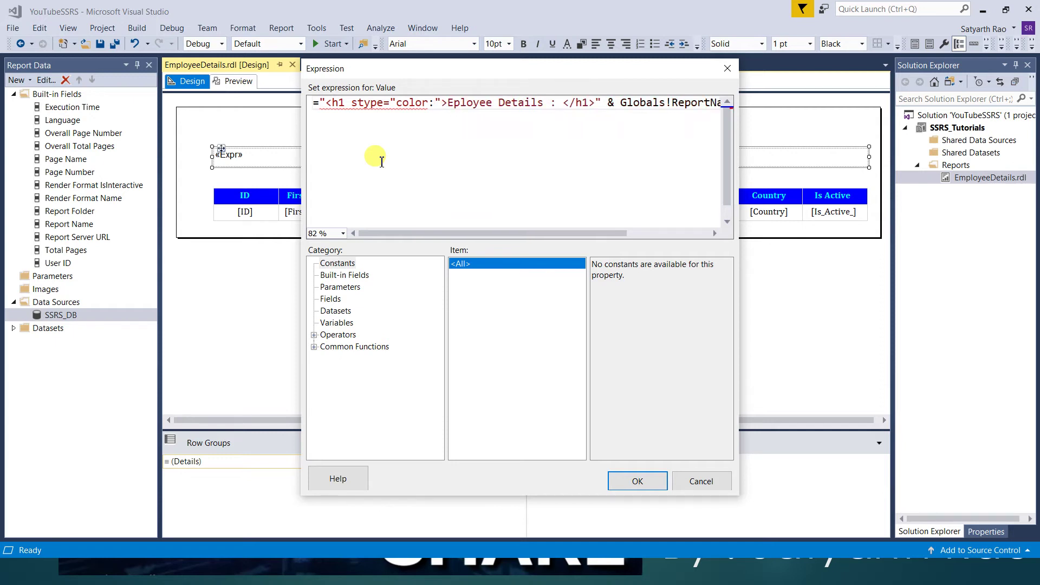
text(")
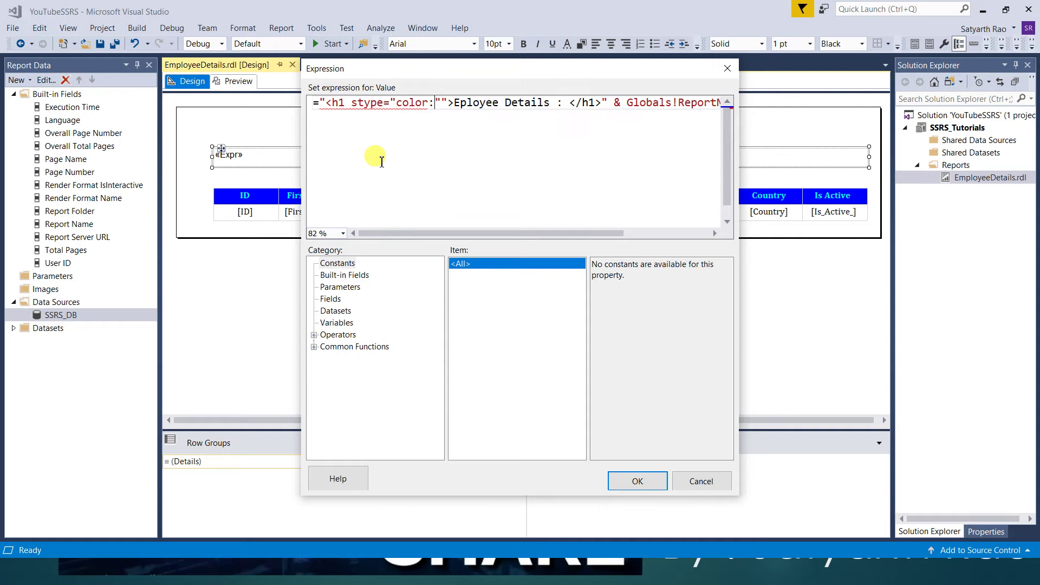
text(red)
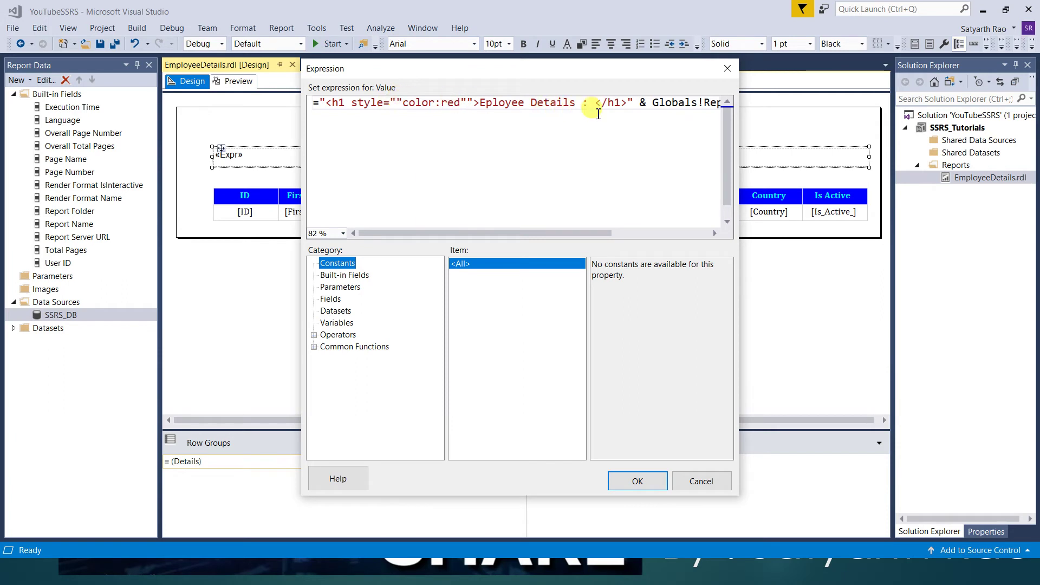
Review the style attribute's doubled quotes, accept the expression and preview the title's colour in the report, returning to the design view
click(393, 102)
key(shift+Left)
key(shift+Left)
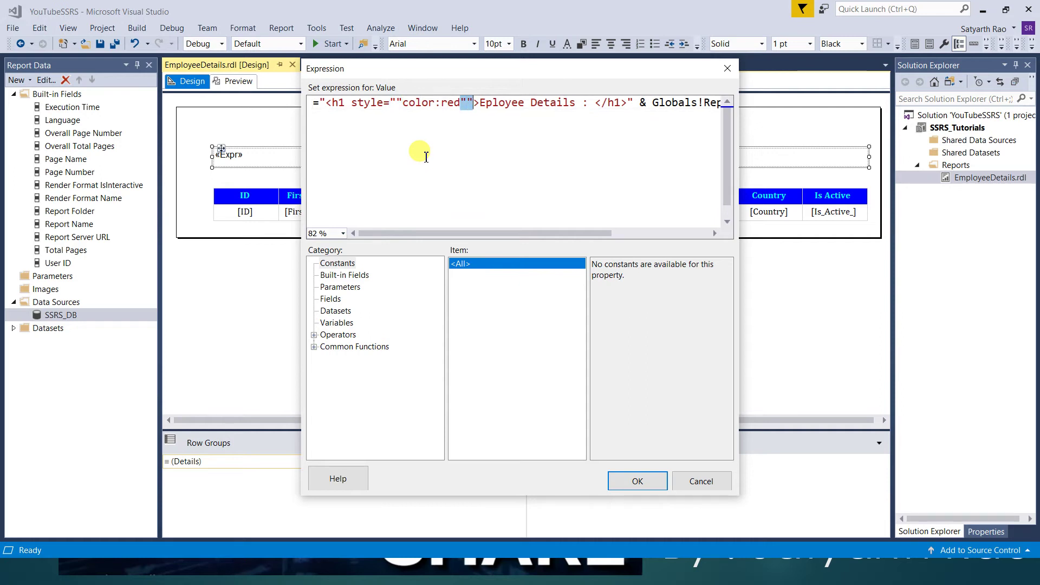
click(431, 152)
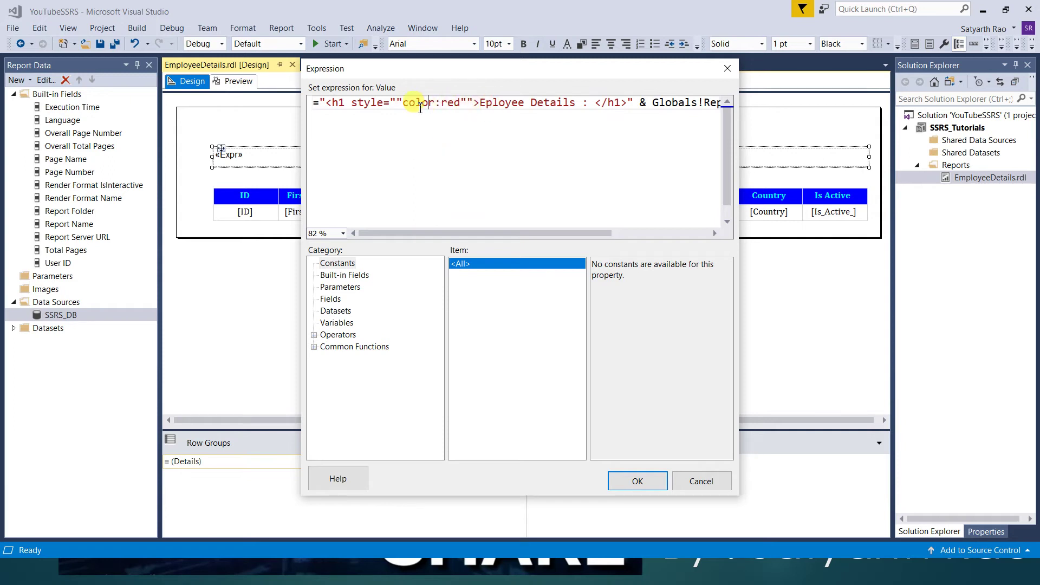
drag(352, 104, 466, 110)
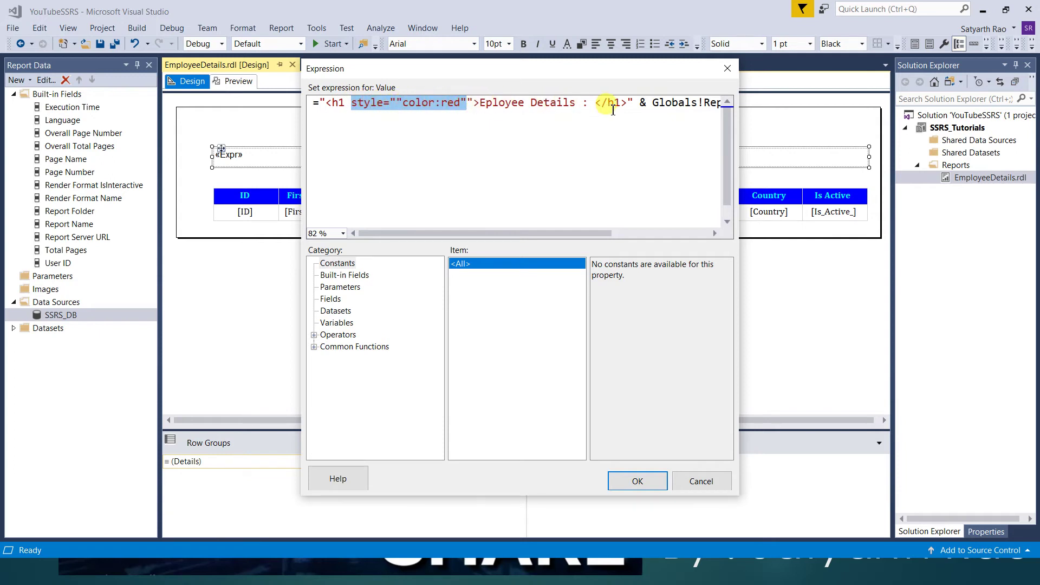
click(636, 480)
click(232, 84)
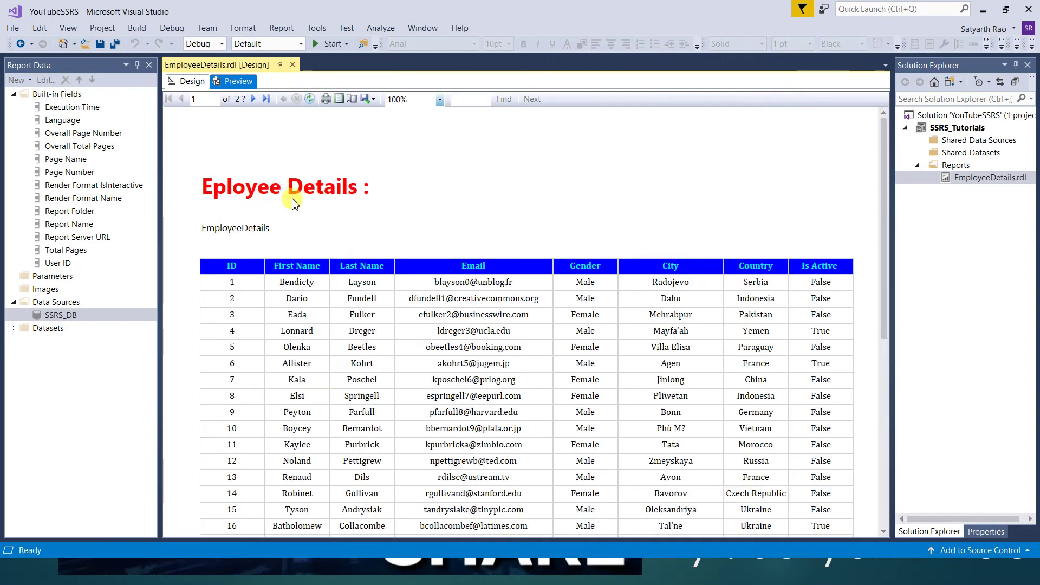
click(192, 81)
Replace the opening and closing h1 tags in the title's expression with p tags, keeping the style attribute
click(286, 157)
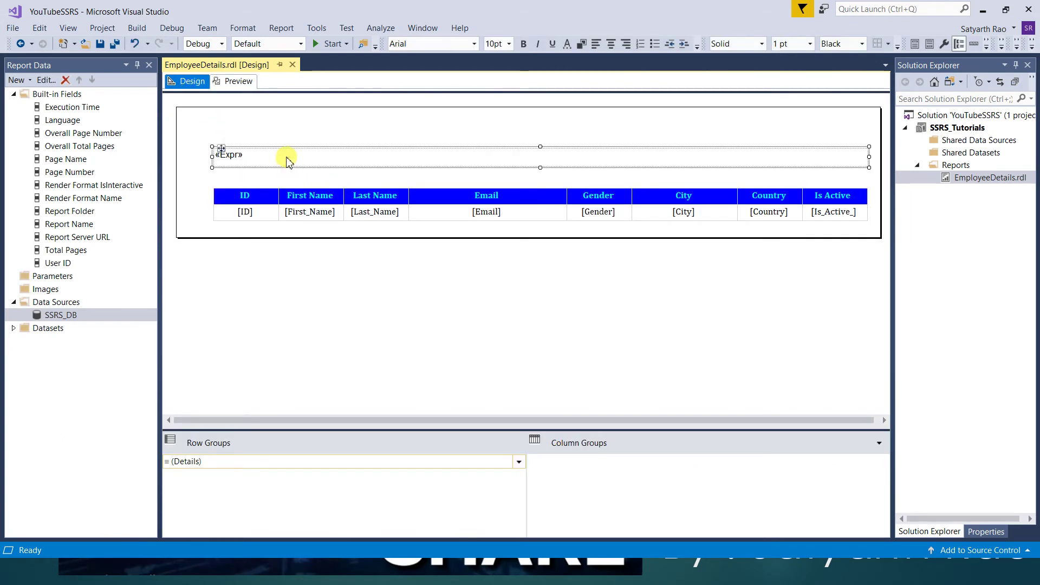
right_click(287, 157)
click(330, 259)
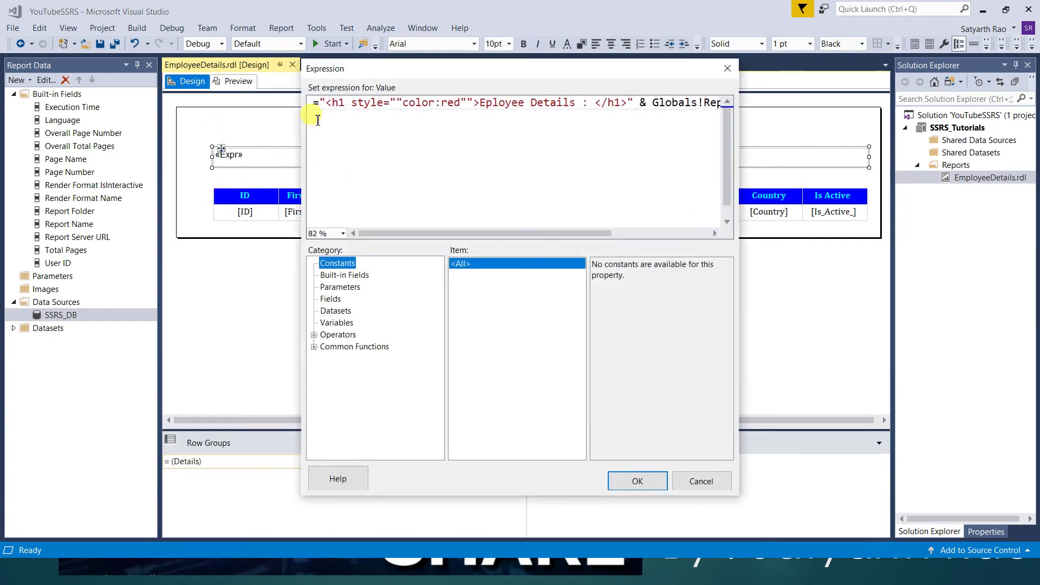
click(343, 104)
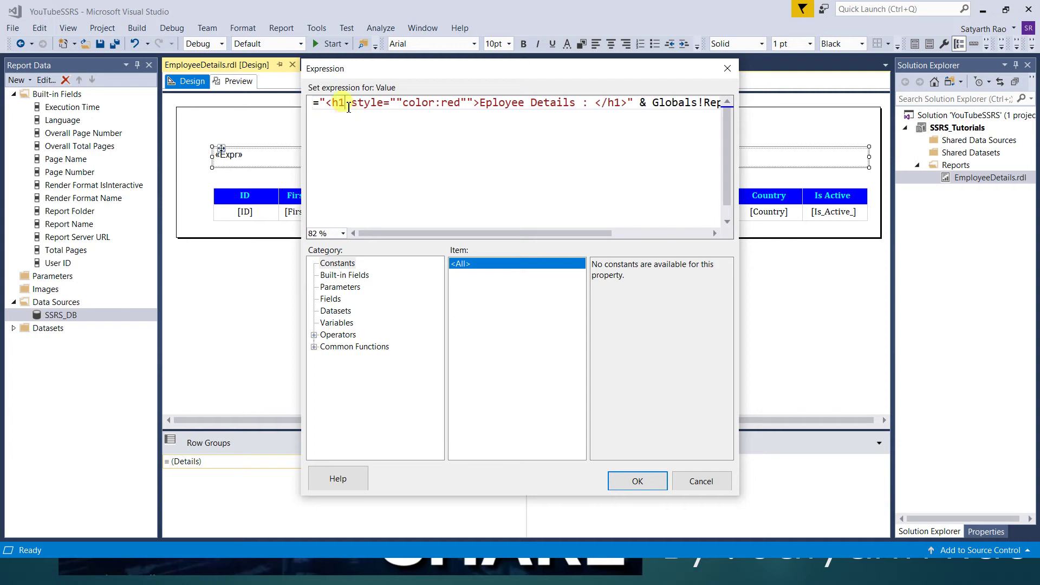
key(BackSpace)
key(BackSpace)
text(p)
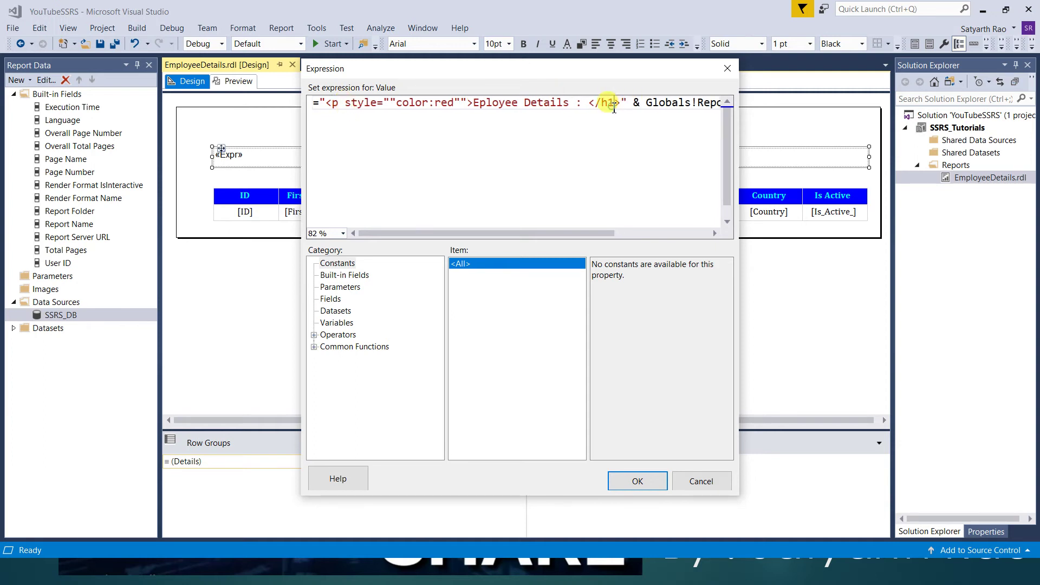
key(BackSpace)
key(BackSpace)
text(p)
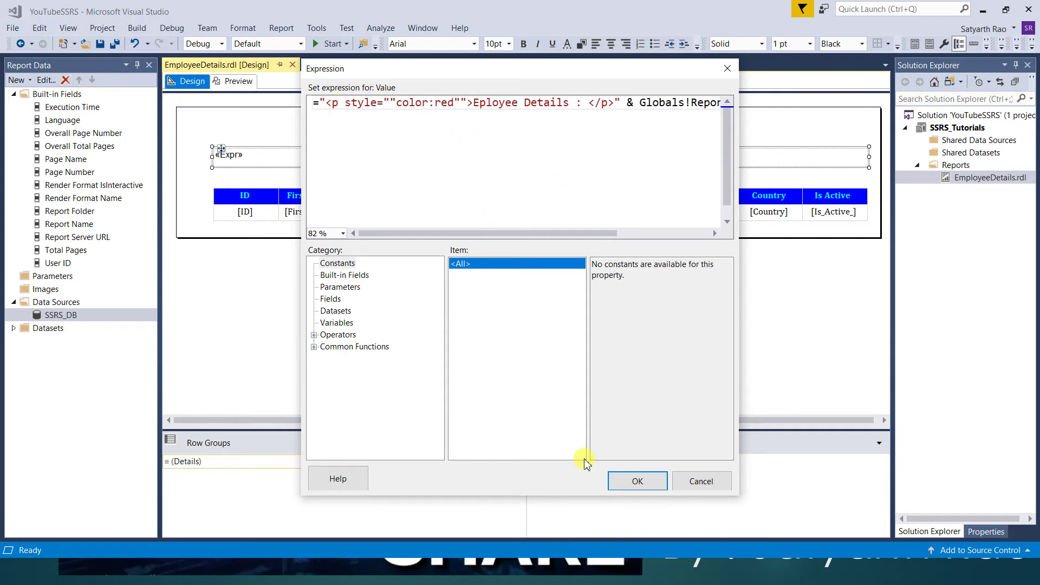
click(637, 481)
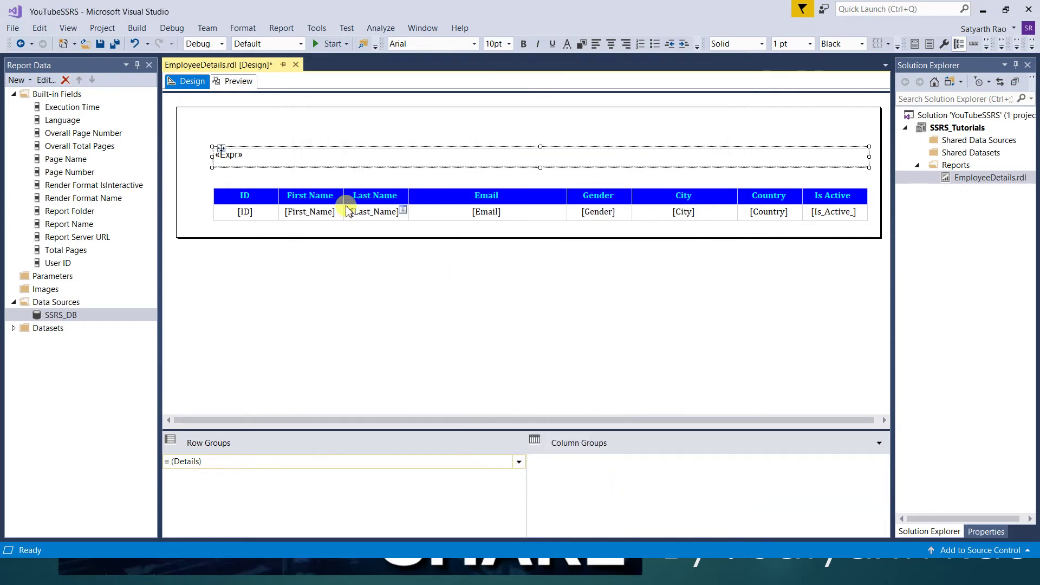
Check the title in the report preview and replace the p tags in its expression with b tags, keeping the style attribute
click(237, 82)
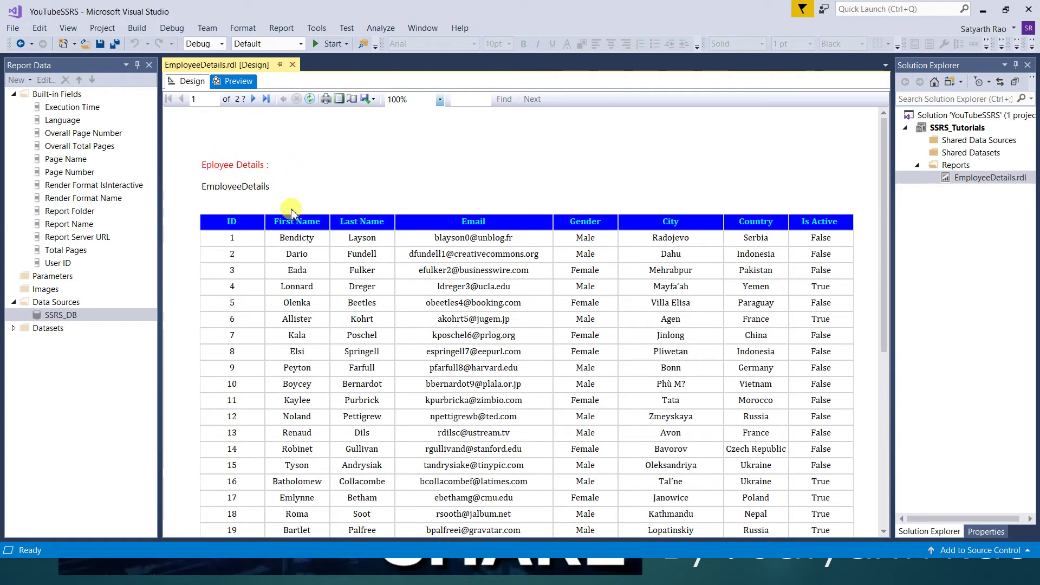
click(188, 81)
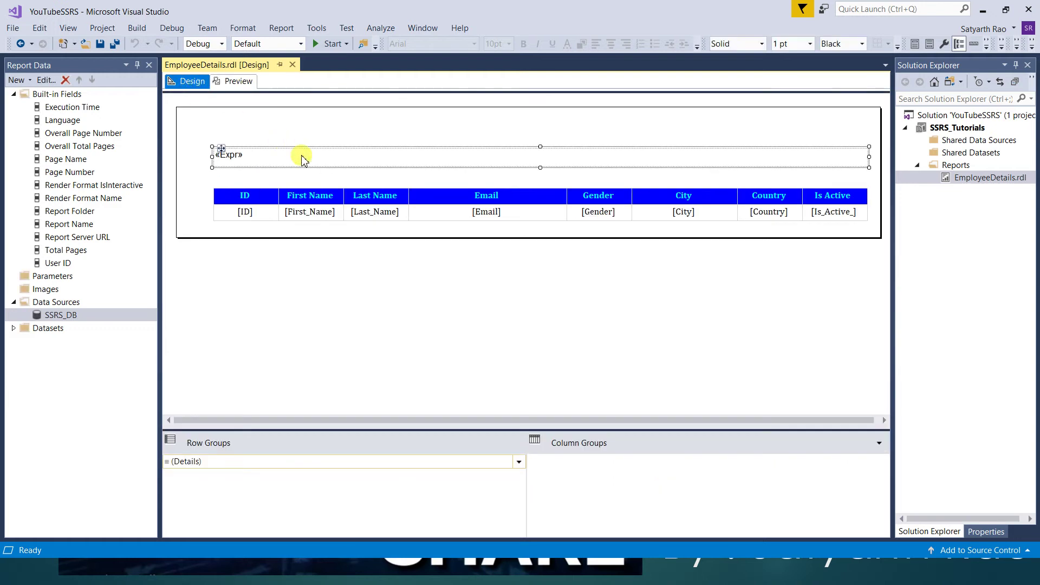
right_click(286, 161)
click(320, 261)
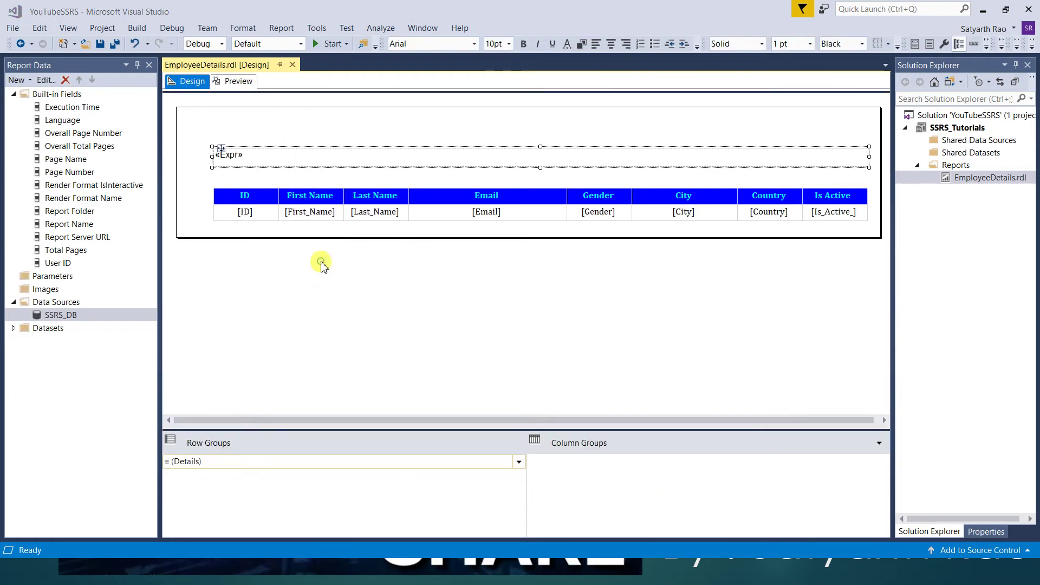
click(342, 114)
key(BackSpace)
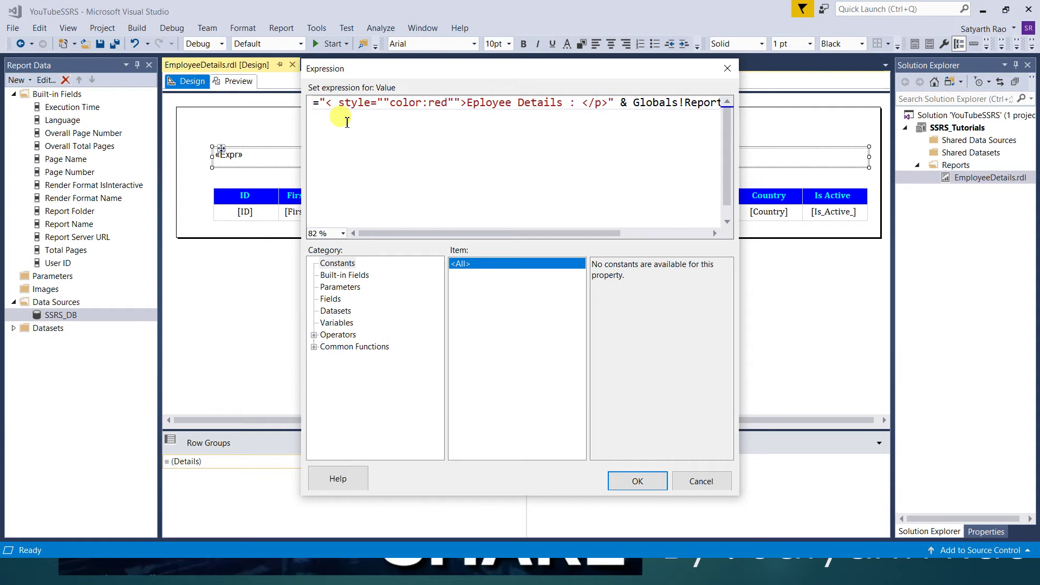
text(b)
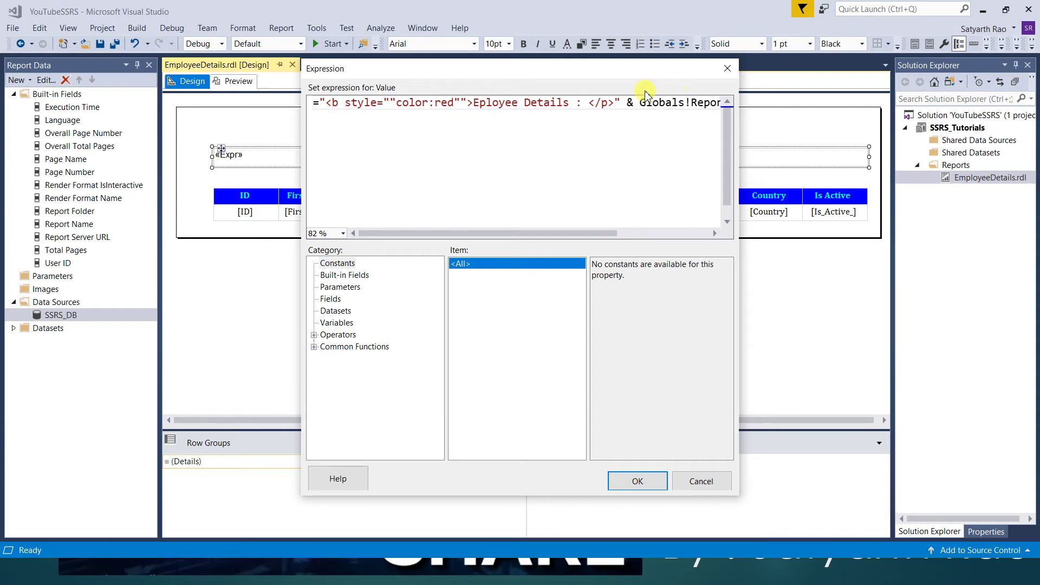
click(609, 105)
key(BackSpace)
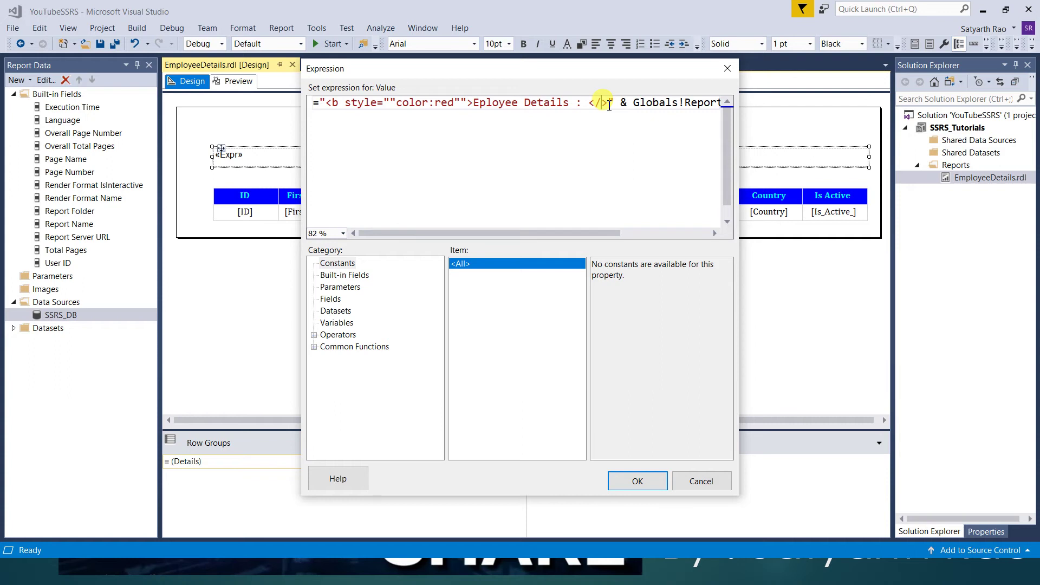
text(b)
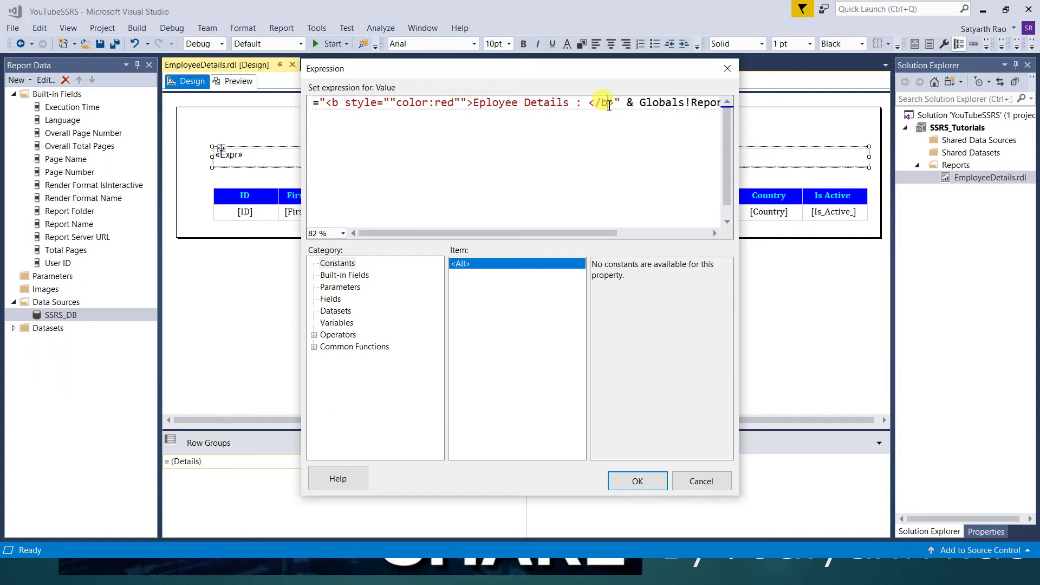
Accept the b-tag expression and preview the title's formatting in the report, returning to the design view
click(639, 481)
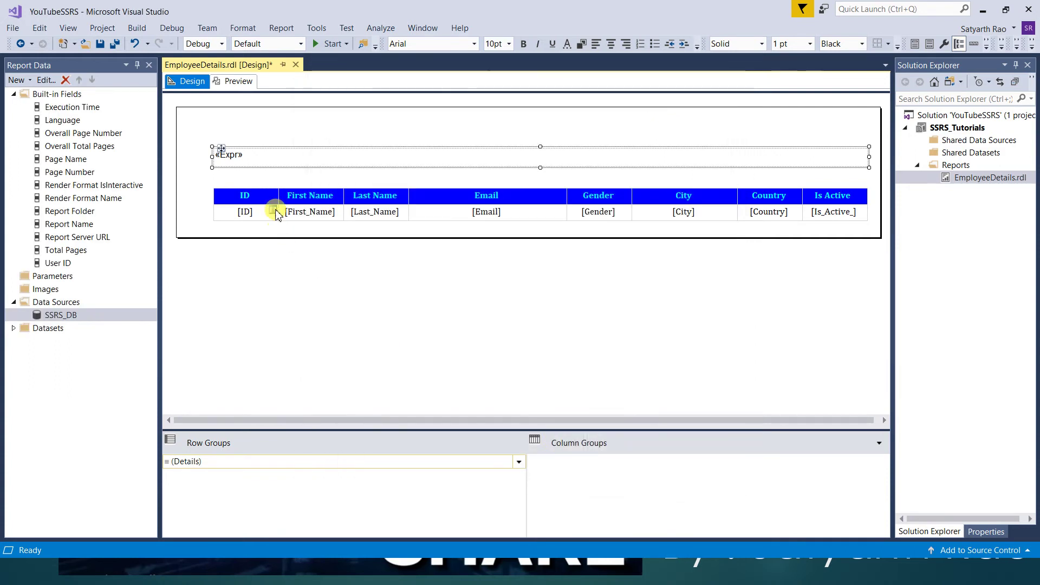
click(238, 80)
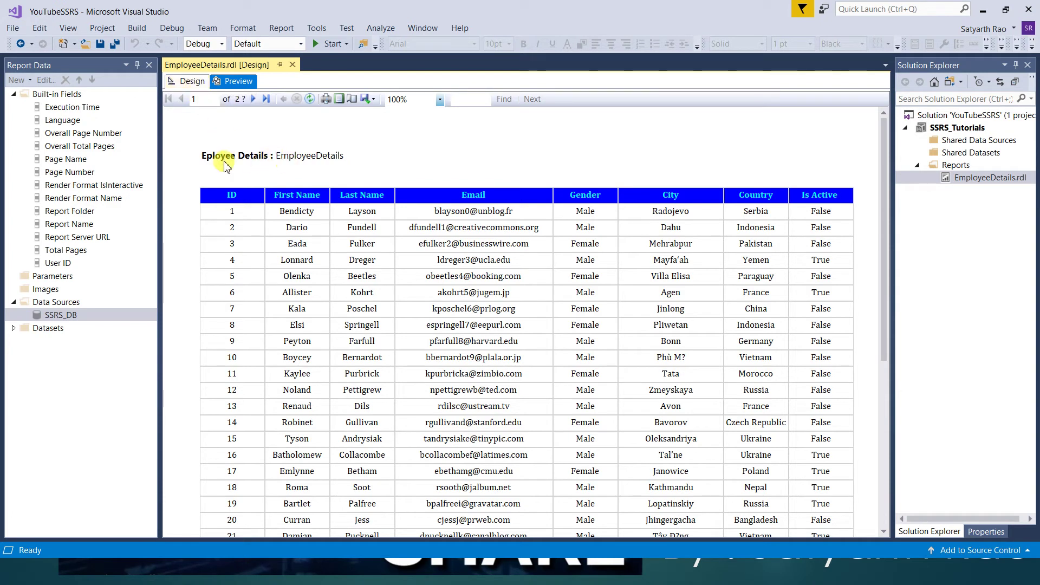
click(191, 81)
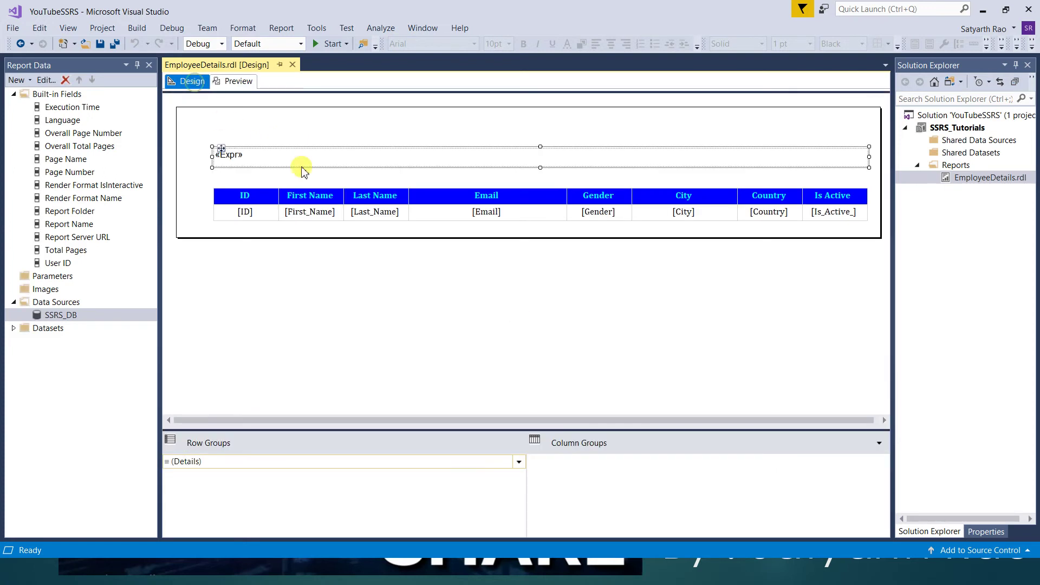
Check the markup type in the title expression's placeholder properties and close them without changes
right_click(332, 163)
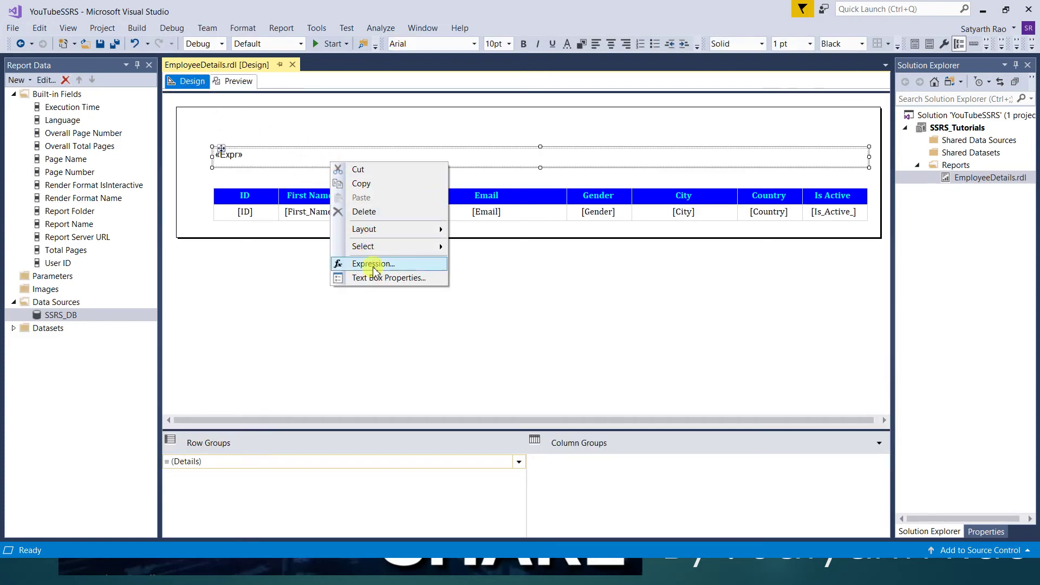
click(228, 155)
right_click(237, 153)
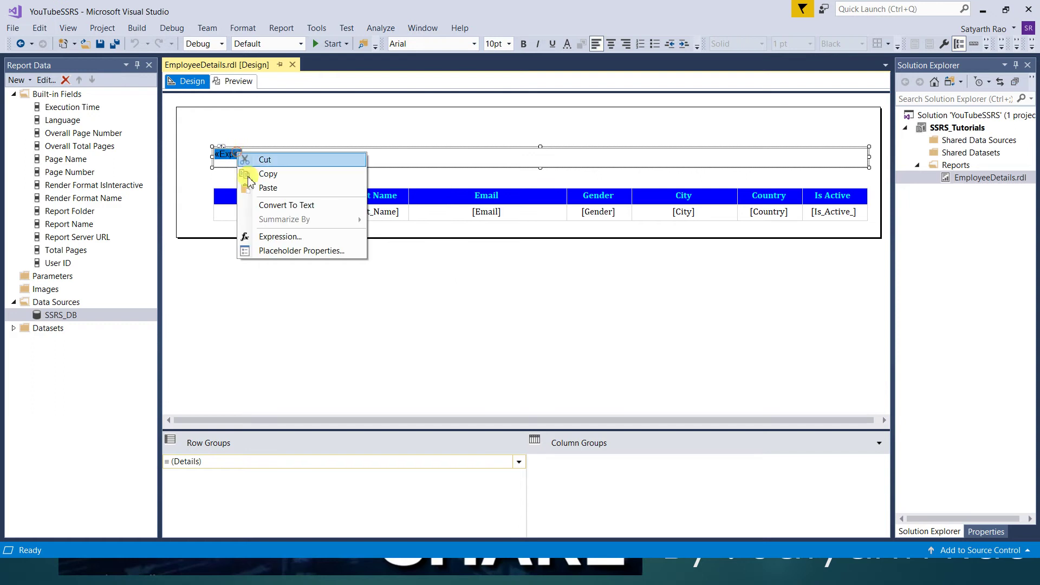
click(279, 250)
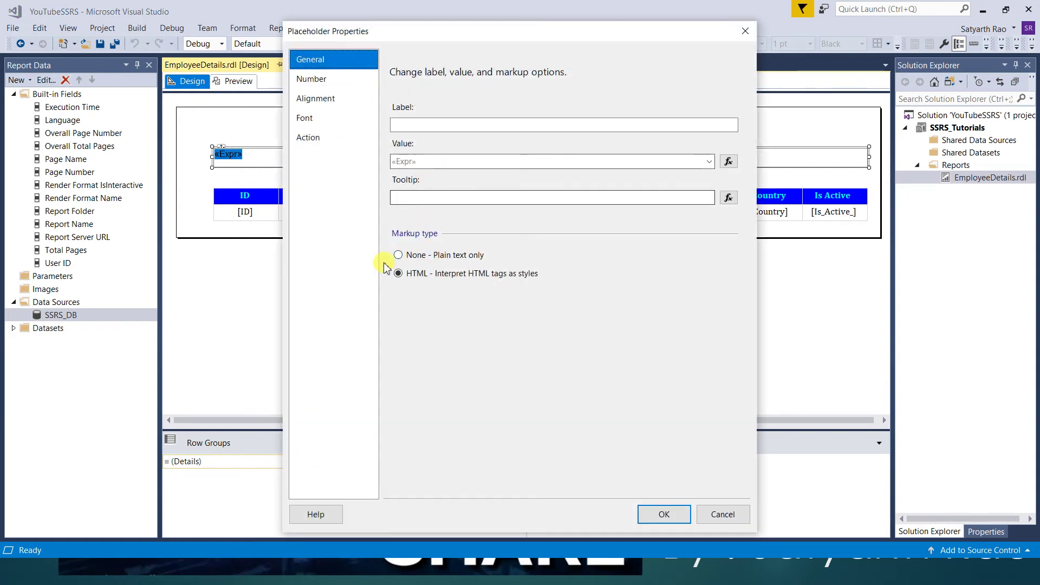
click(746, 30)
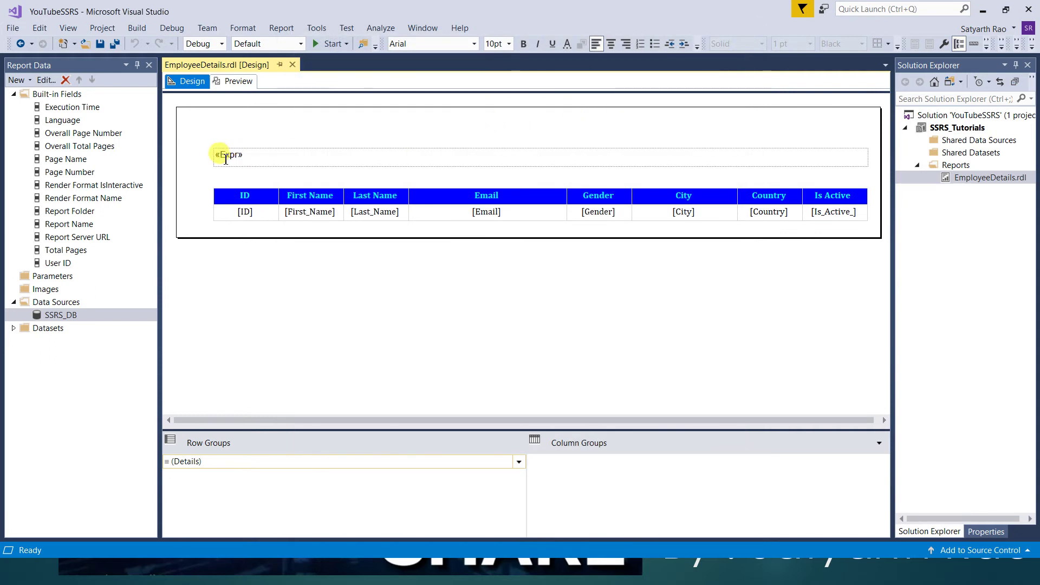
Remove the style attribute from the opening b tag in the title's expression, leaving <b> followed by a space before Eployee Details
click(222, 150)
right_click(231, 157)
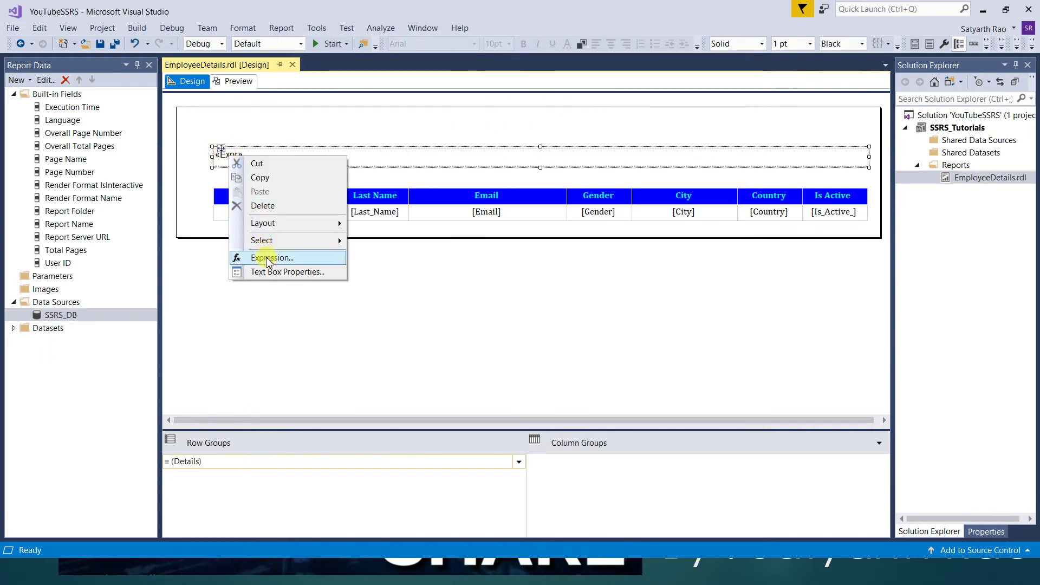
click(395, 112)
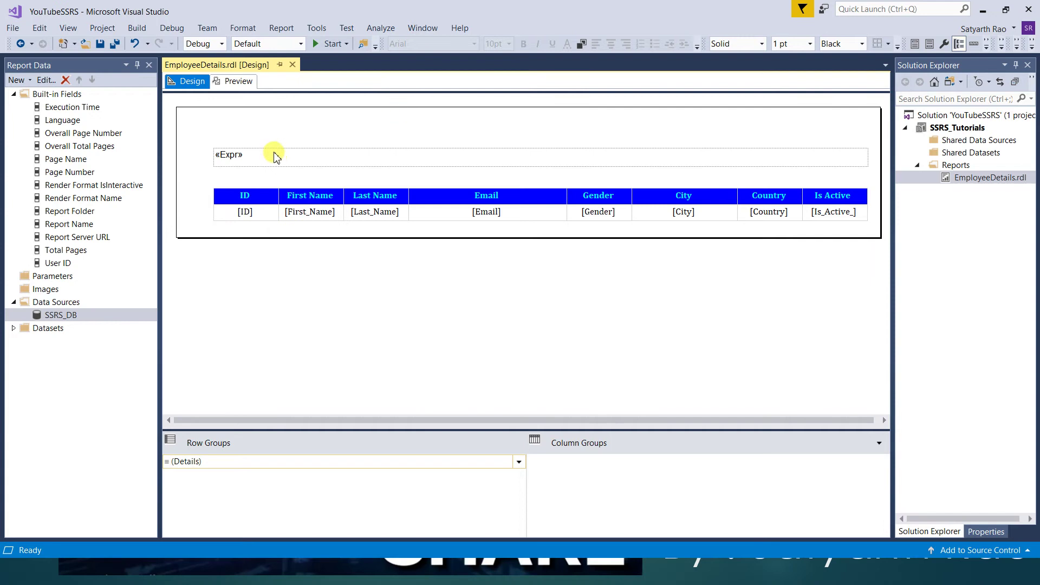
right_click(257, 157)
click(288, 251)
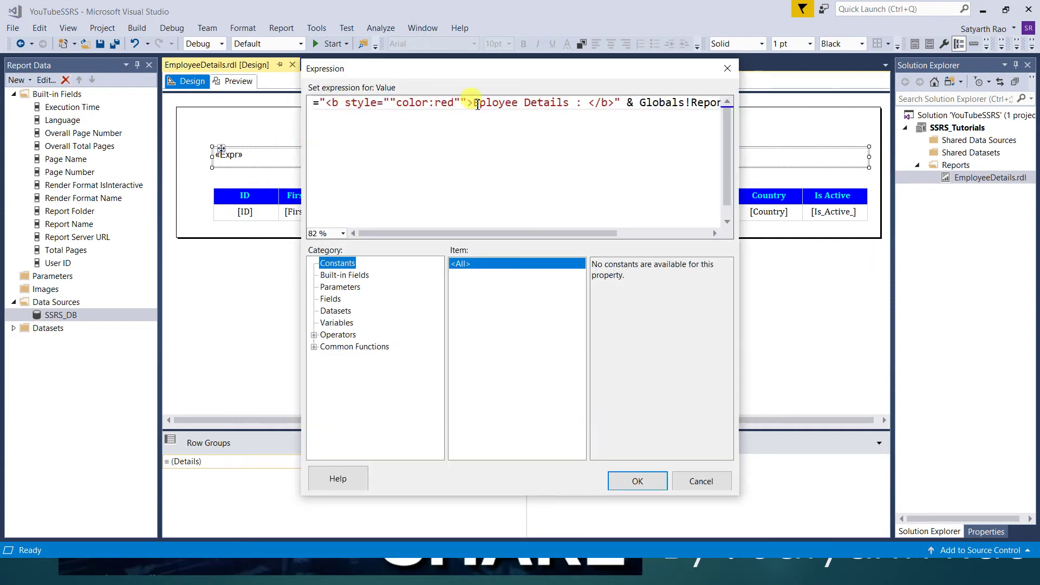
click(476, 107)
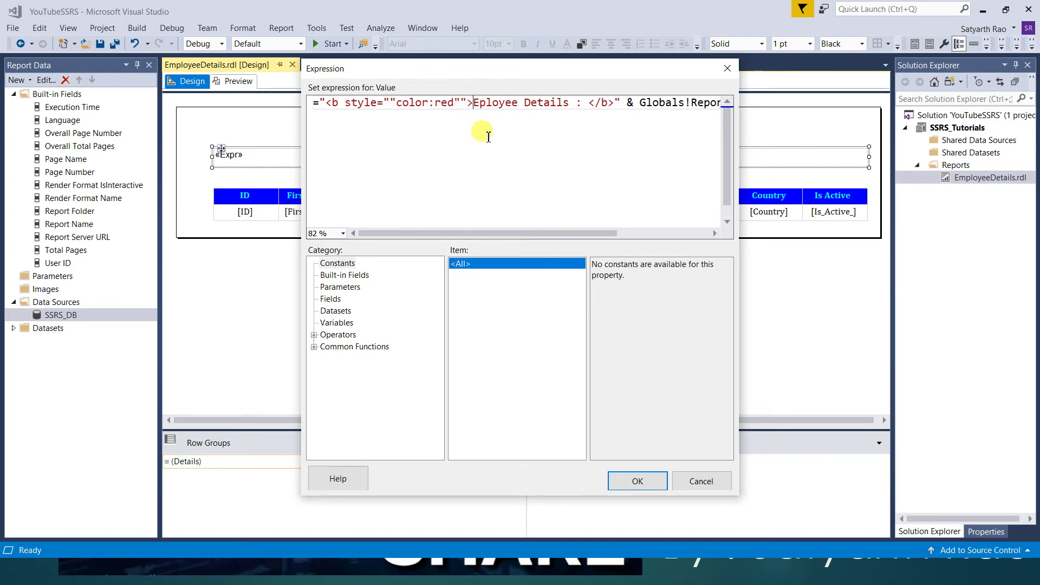
key(shift+Left)
key(shift+Left)
key(shift+Left)
key(shift+Left)
key(shift+Left)
key(shift+Left)
key(shift+Left)
key(shift+Left)
key(shift+Left)
key(shift+Left)
key(shift+Left)
key(shift+Left)
key(shift+Left)
key(shift+Left)
key(shift+Left)
key(shift+Left)
key(shift+Left)
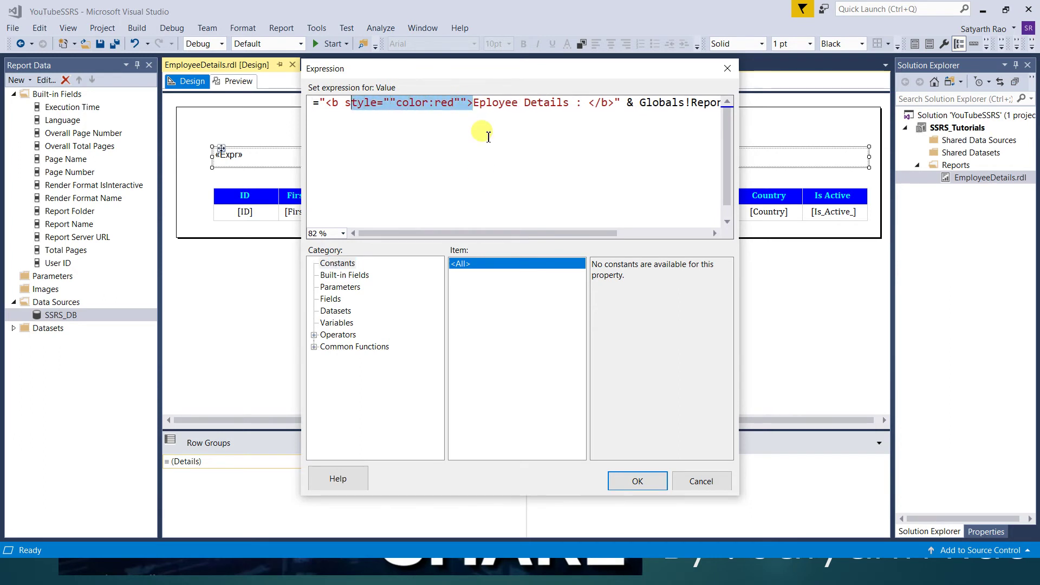
key(BackSpace)
key(BackSpace)
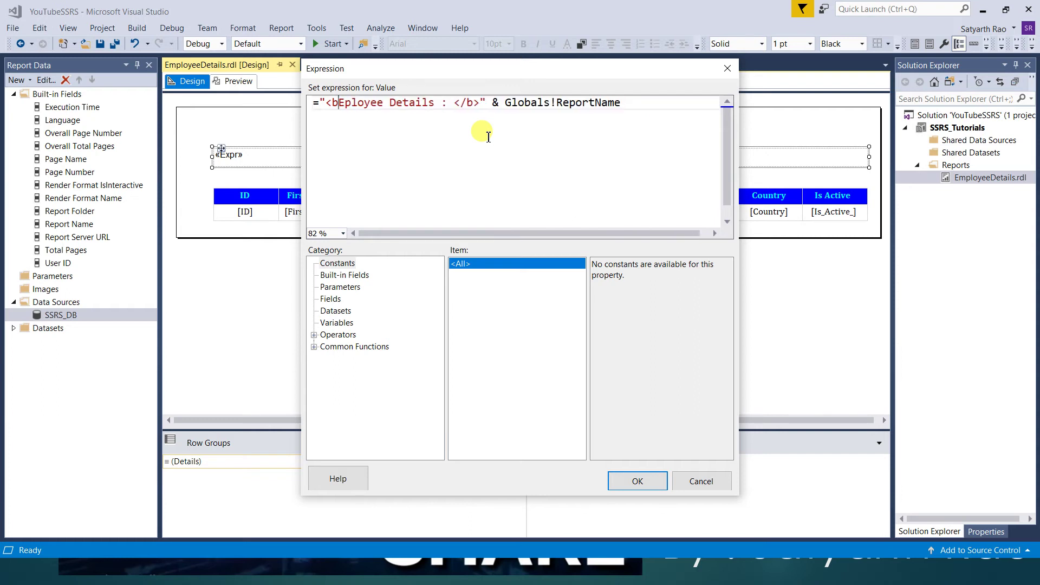
text(>)
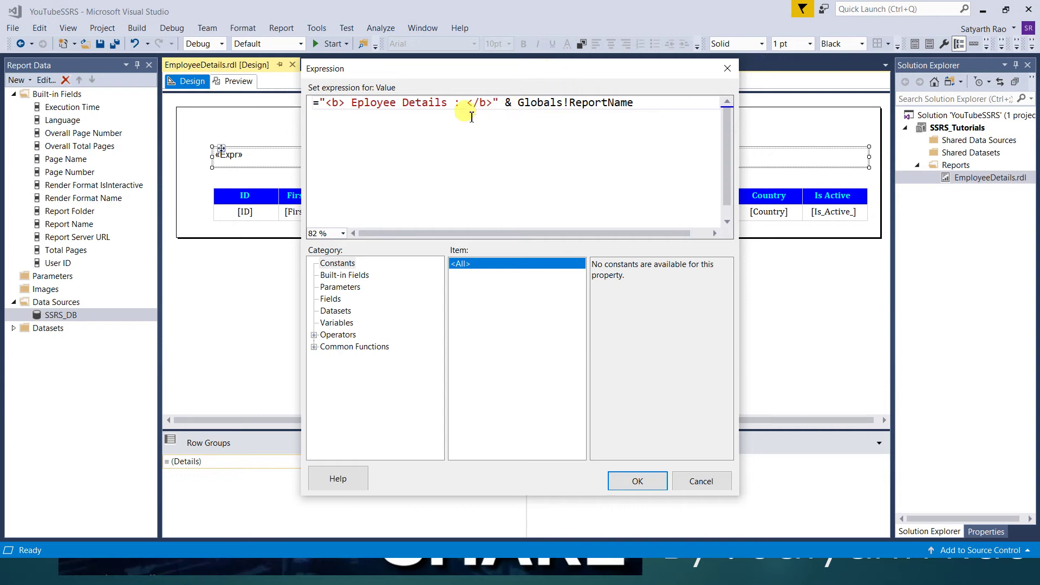
Accept the expression without the style attribute and preview the title in the report, returning to the design view
click(637, 481)
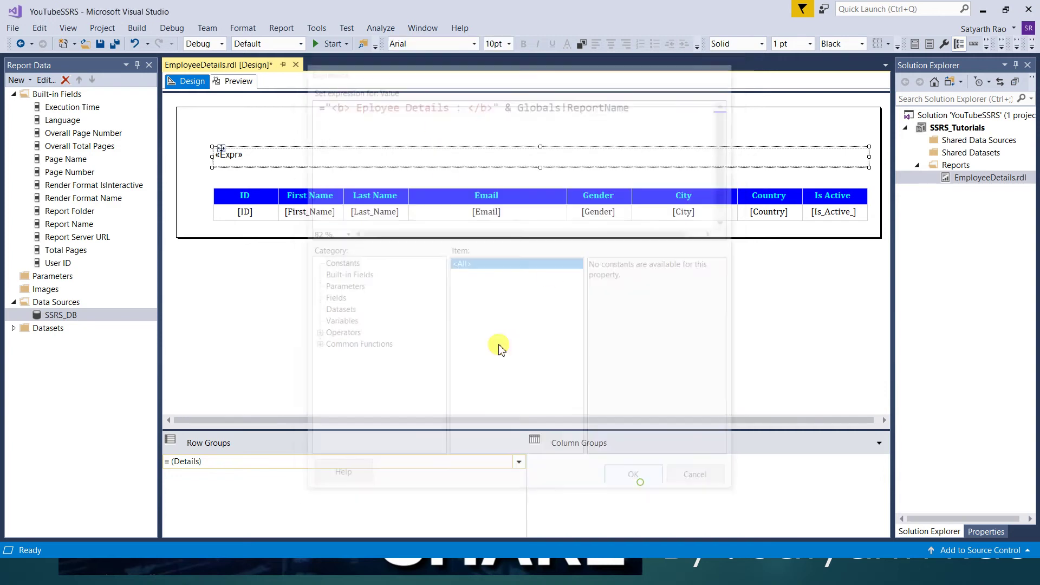
click(241, 87)
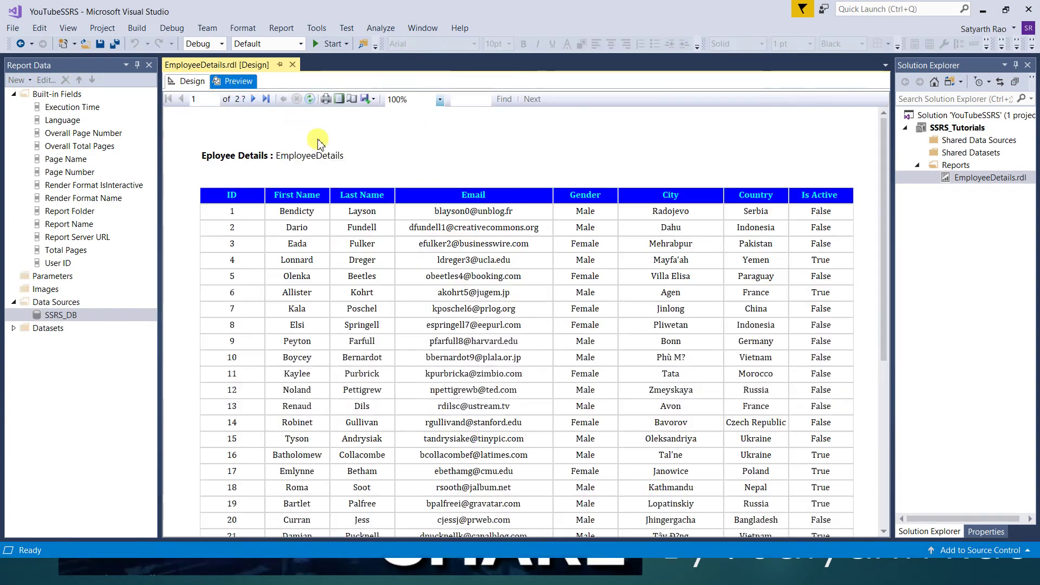
click(193, 83)
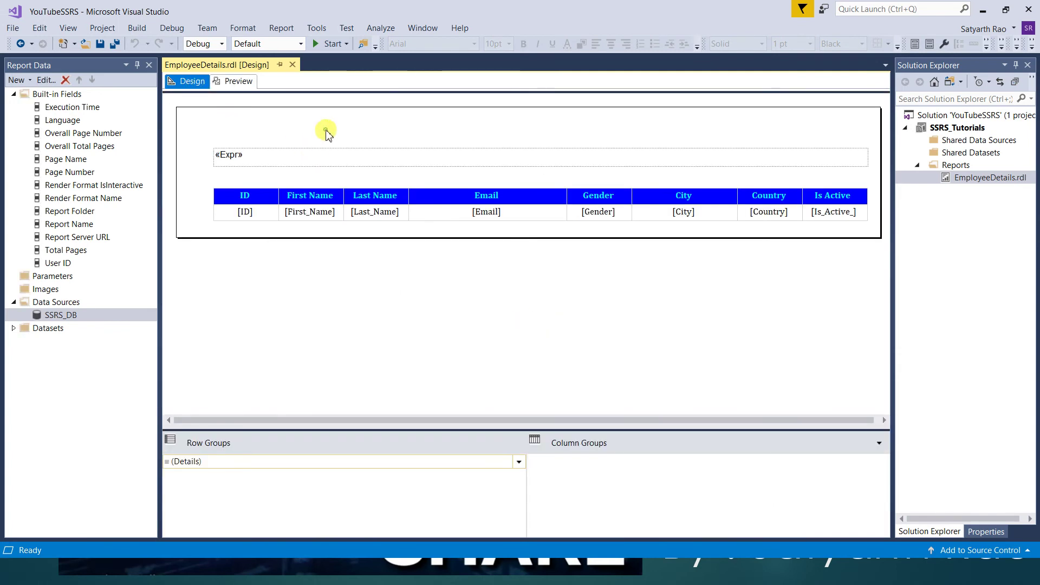
Set the tooltip of the title's placeholder to Eployee Details, keeping the HTML markup type
click(226, 154)
click(232, 158)
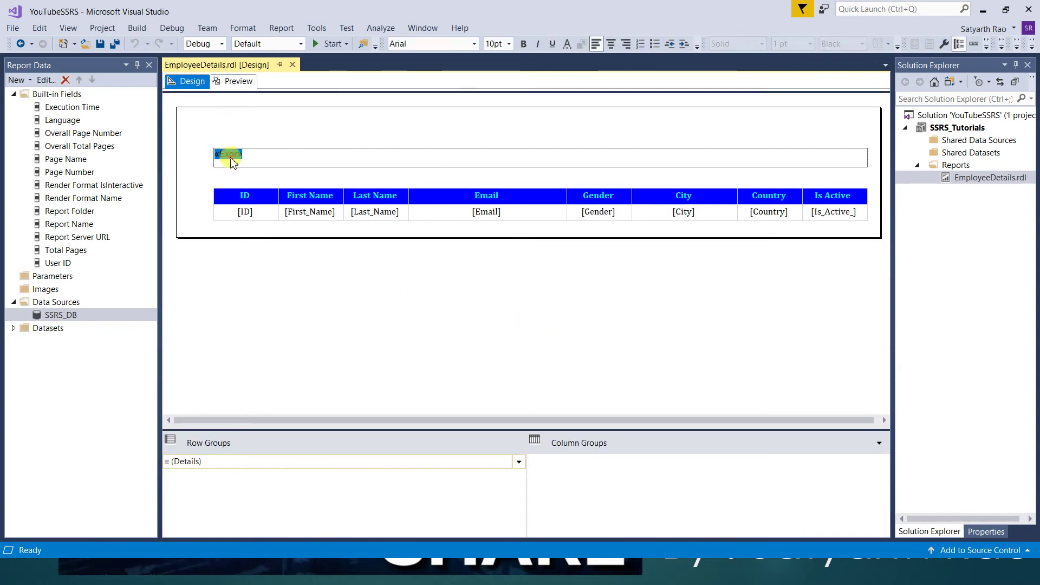
right_click(232, 158)
click(259, 255)
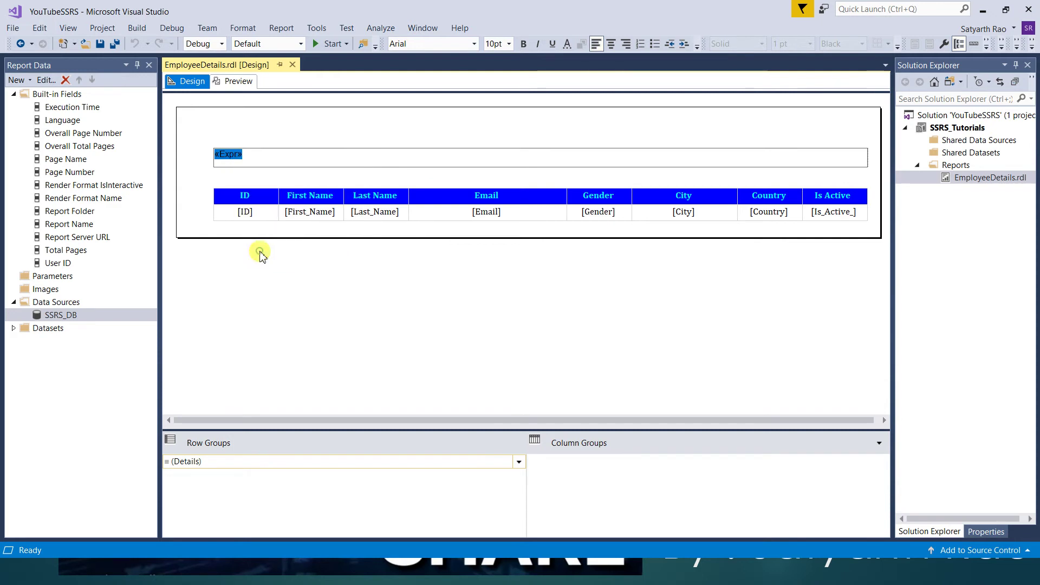
click(407, 125)
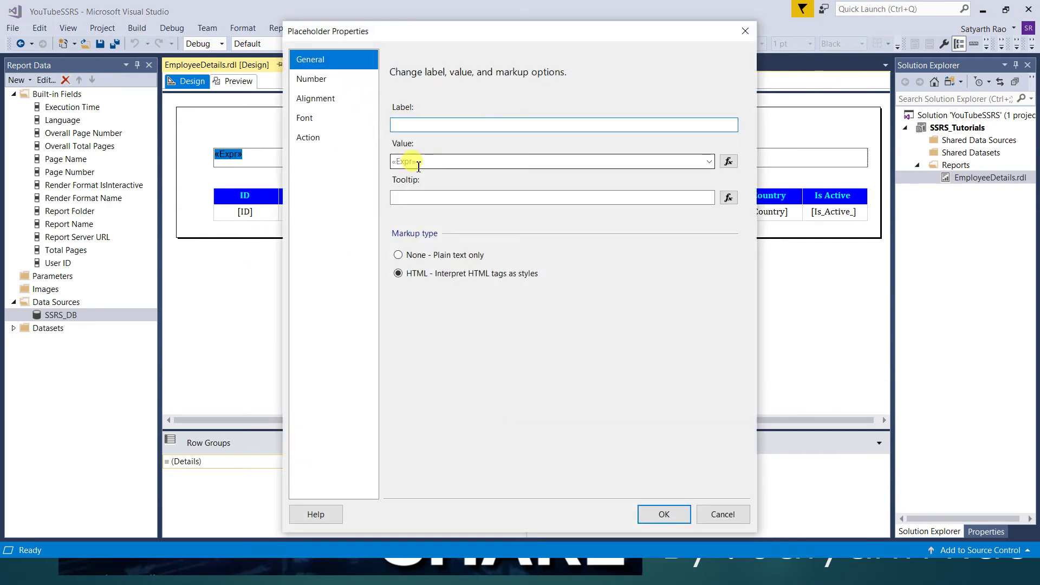
click(410, 198)
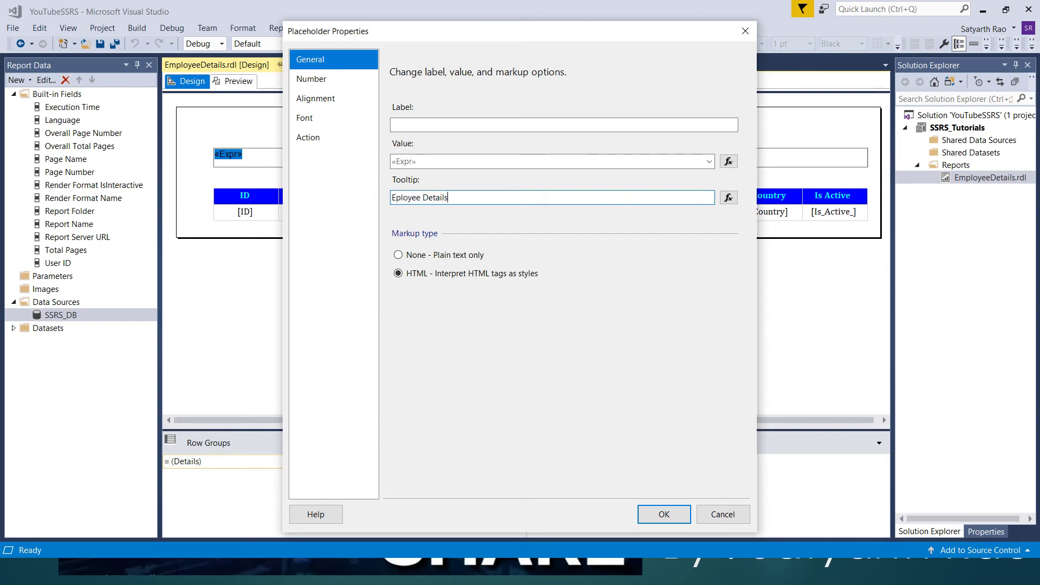
click(662, 515)
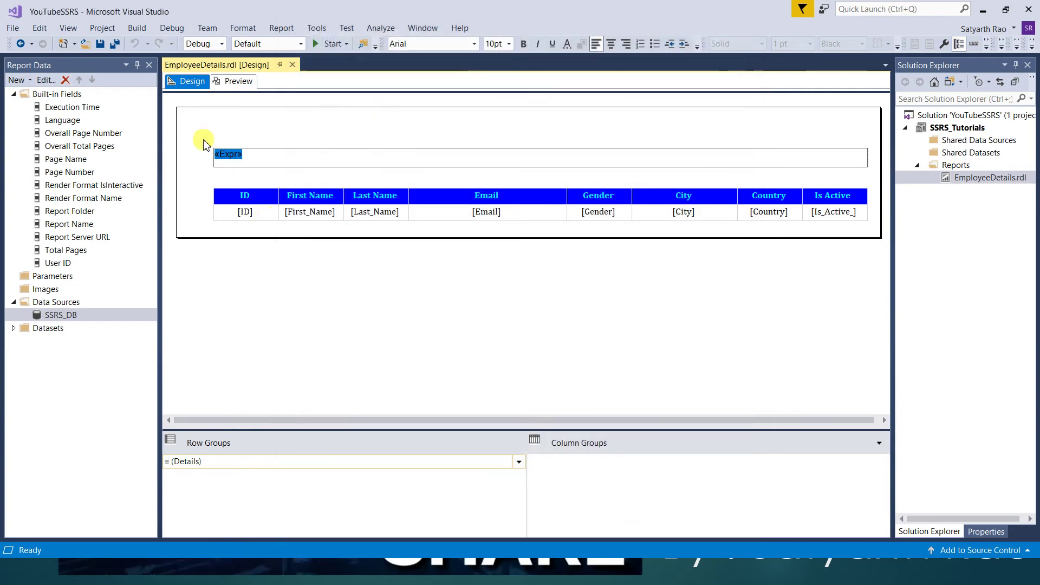
Check the title's tooltip in the report preview and return to the design view
click(237, 85)
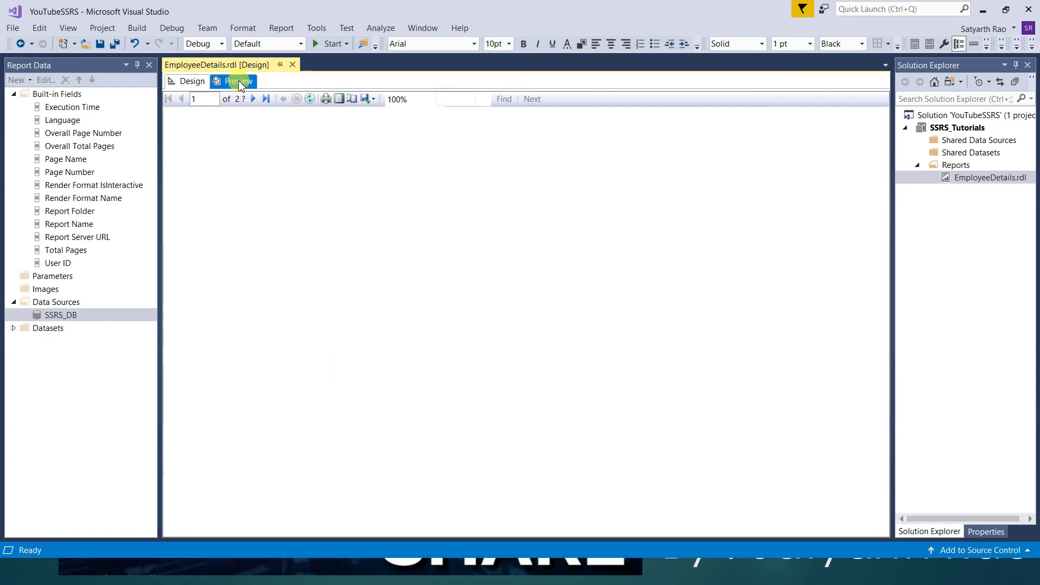
mouse_move(299, 160)
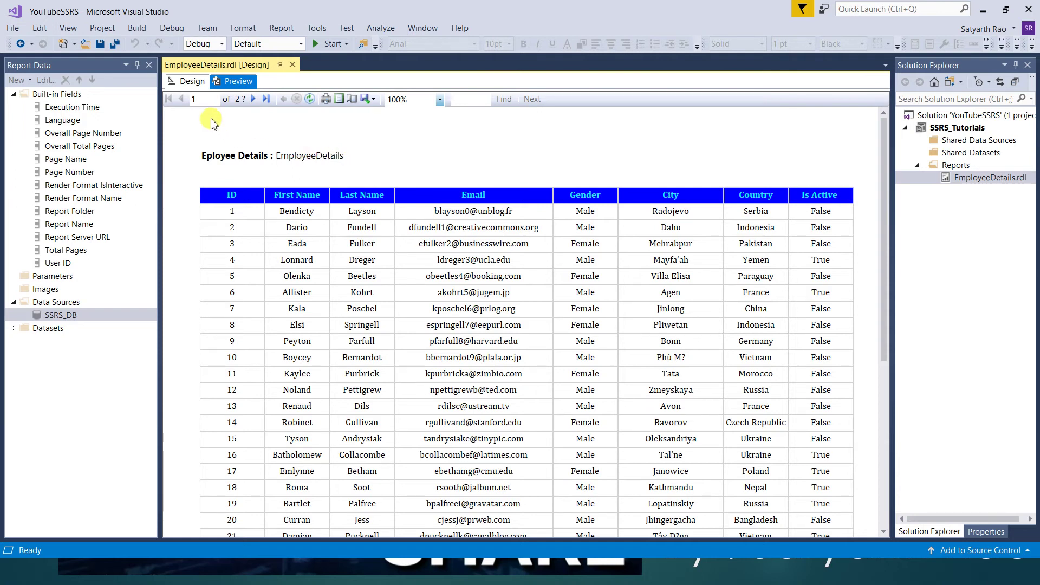
click(189, 82)
Open the number formatting options in the title expression's placeholder properties
right_click(281, 162)
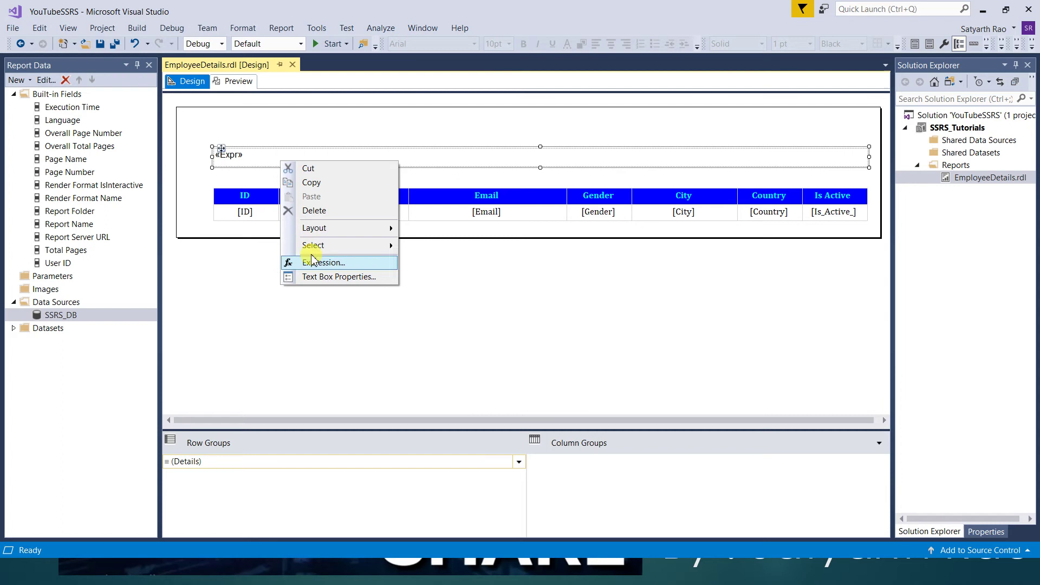
click(232, 154)
right_click(234, 155)
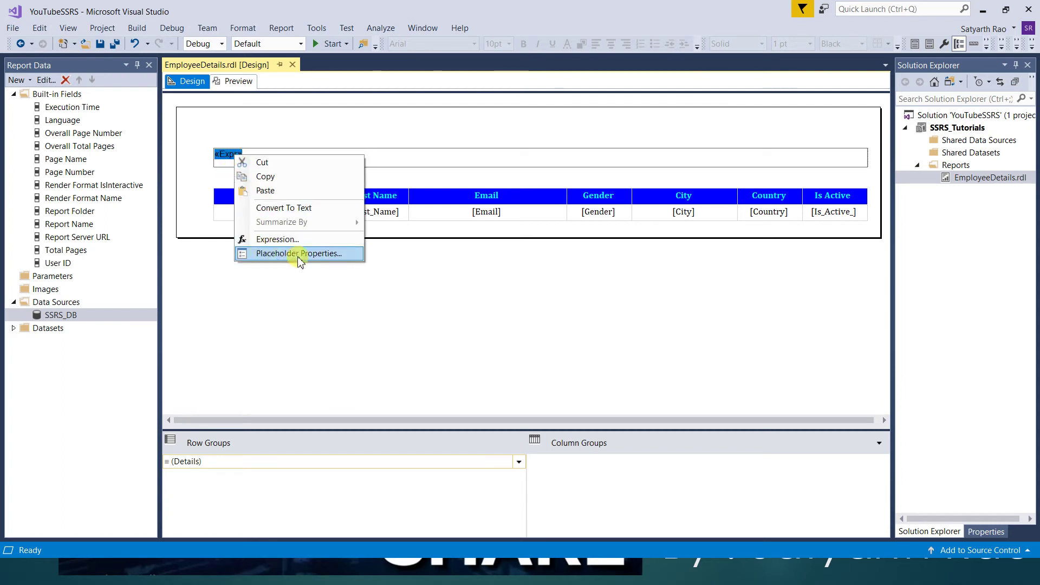
click(263, 252)
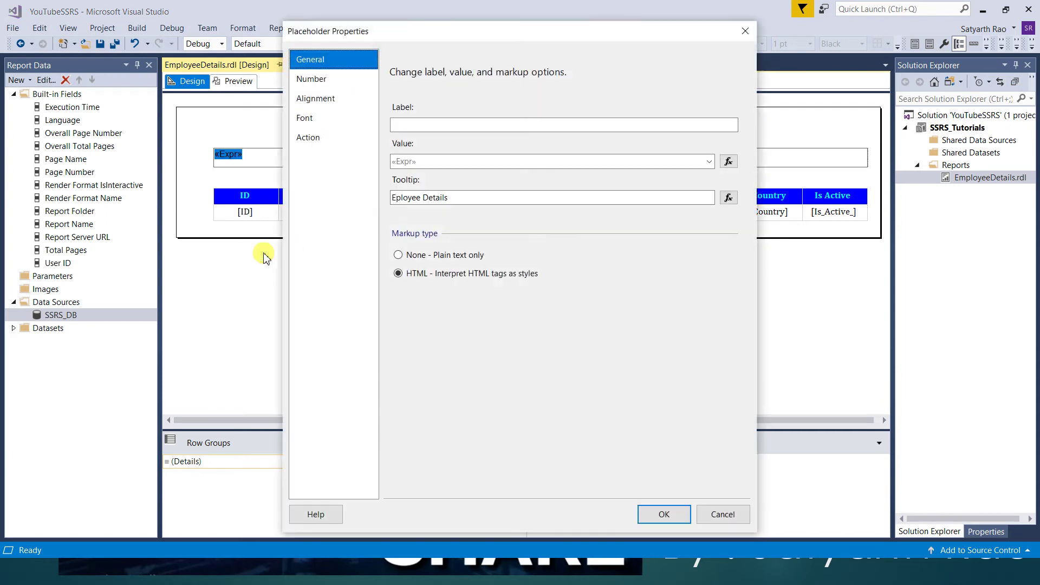
click(328, 79)
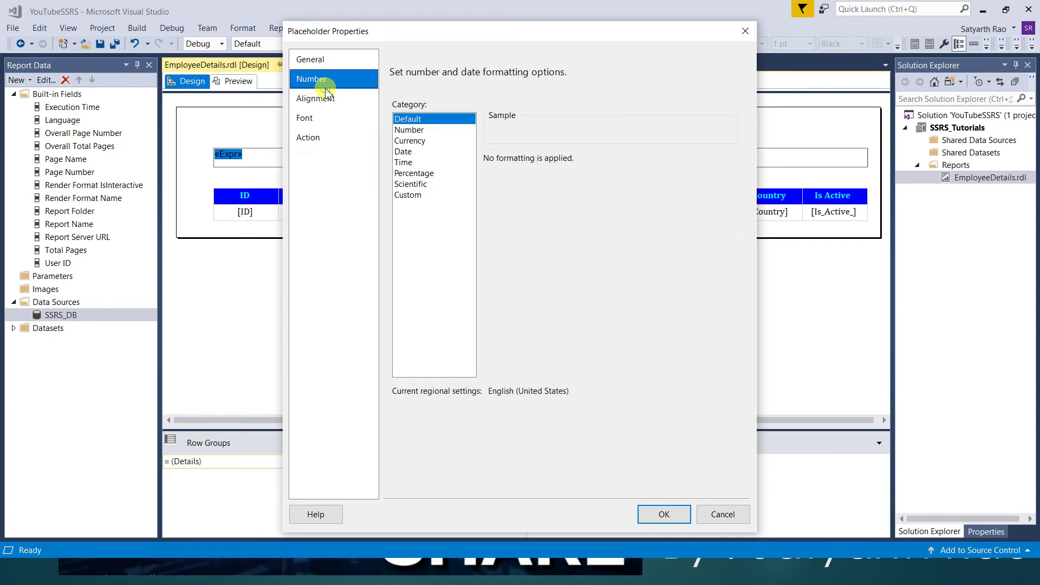
Examine the options of the number format categories from Number through Custom, then return the category to Default
click(411, 130)
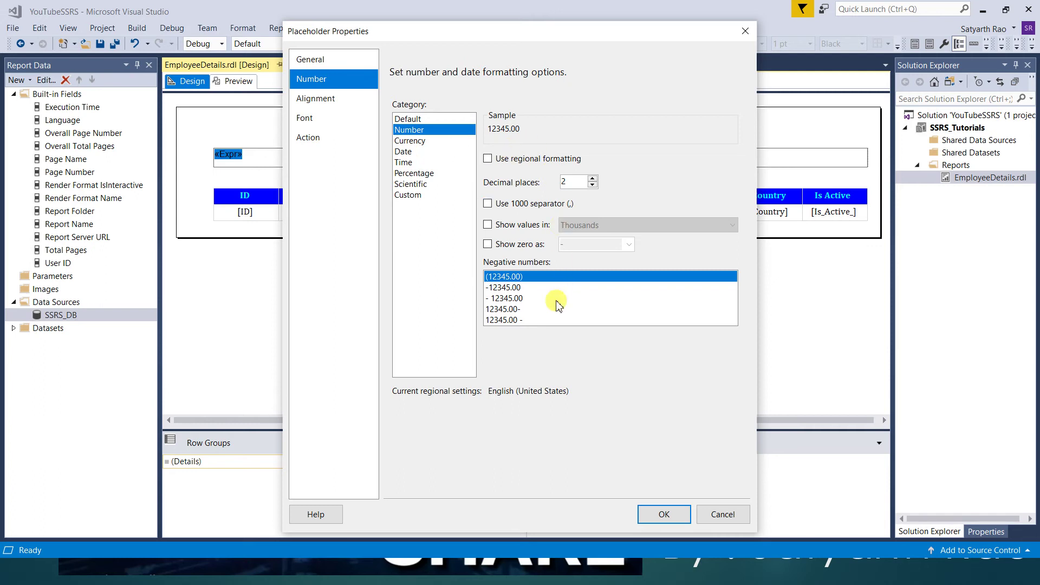
click(412, 141)
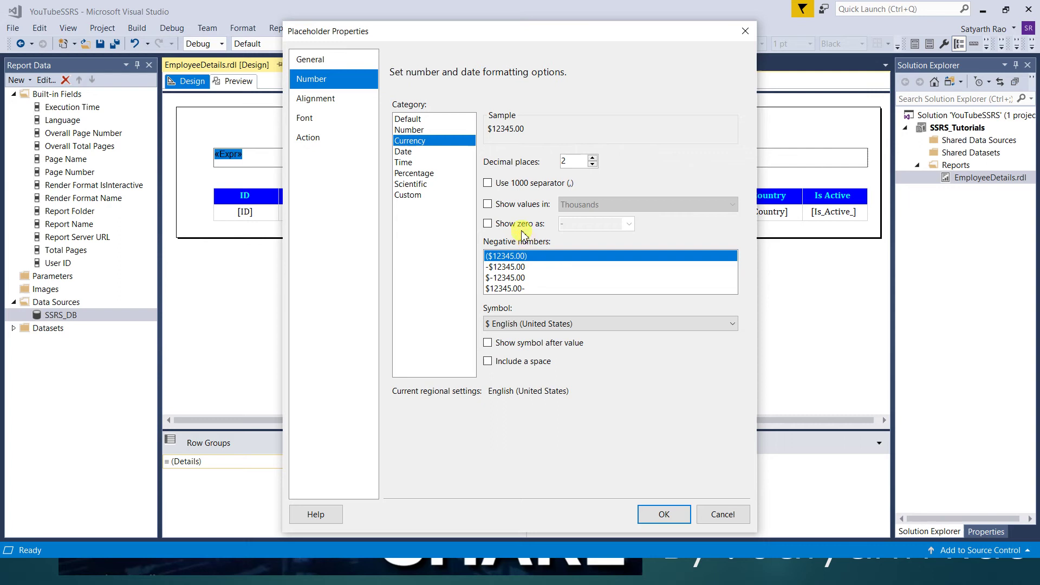
click(409, 152)
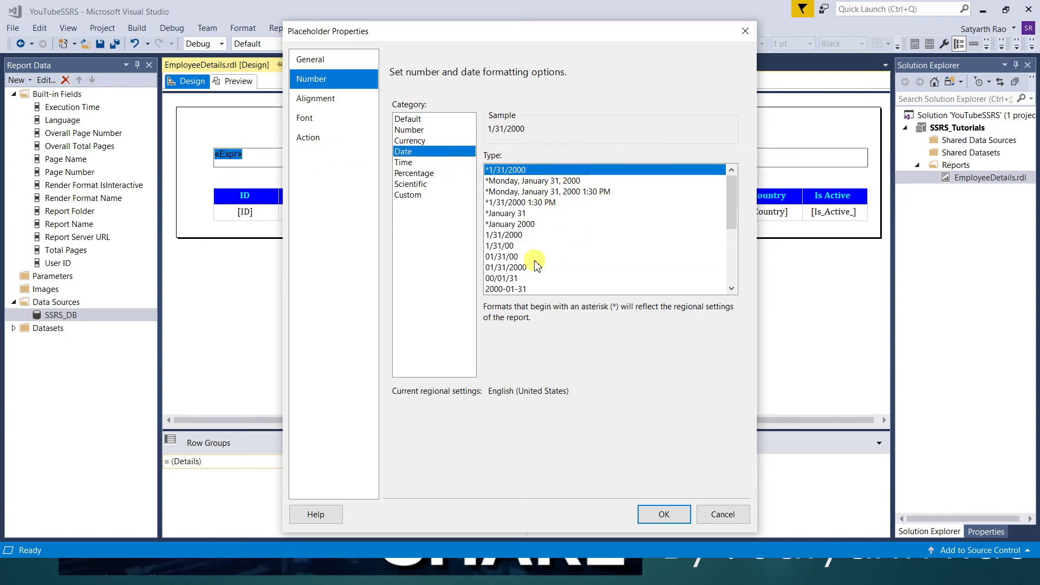
click(410, 163)
click(423, 173)
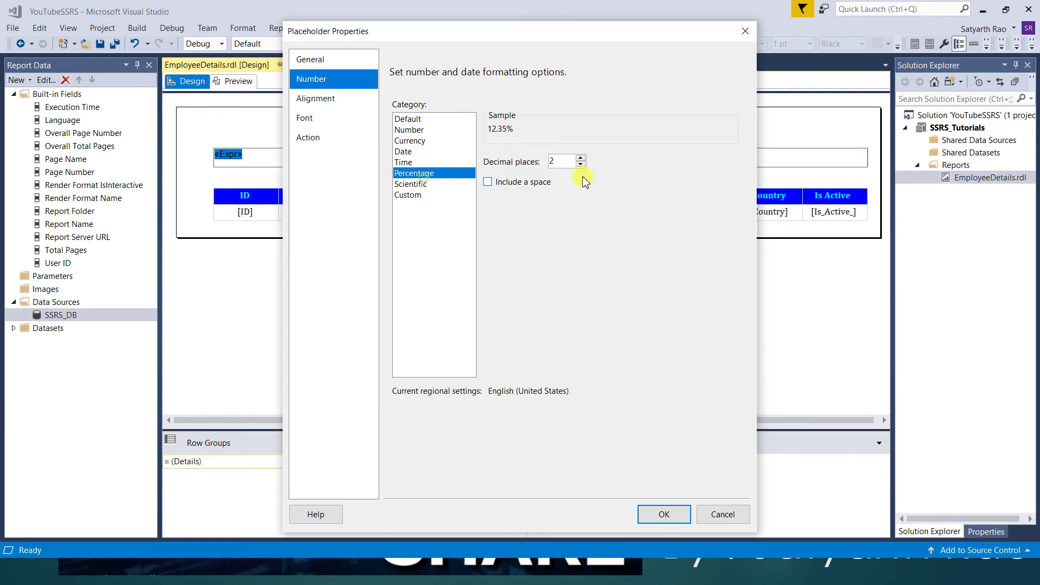
click(422, 185)
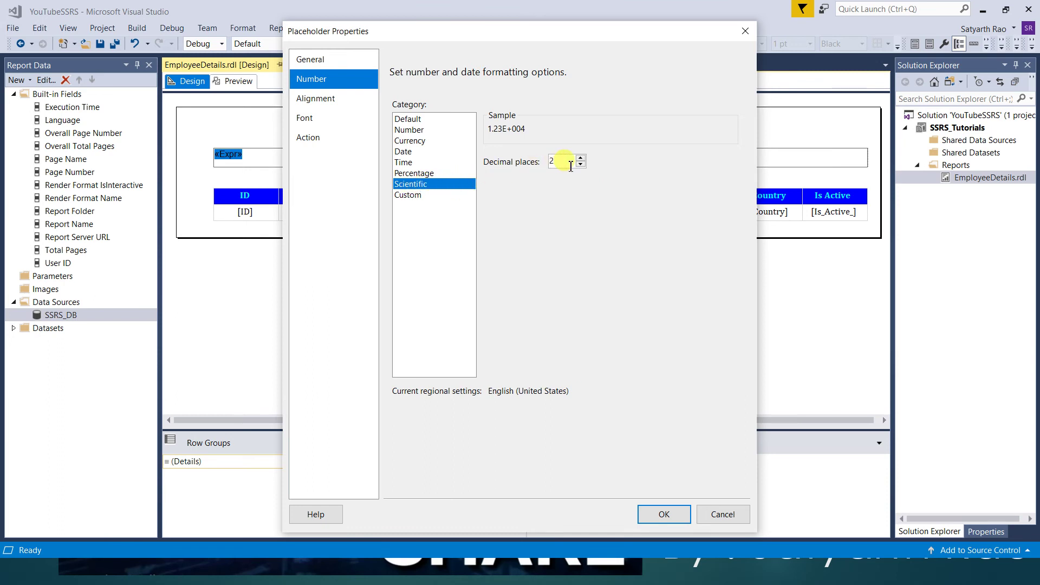
click(408, 195)
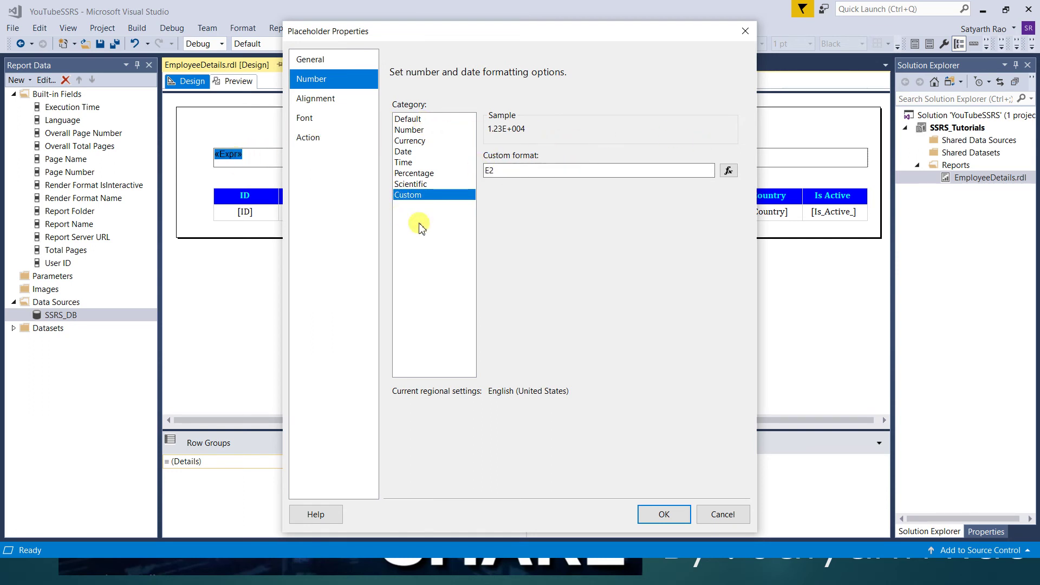
click(418, 120)
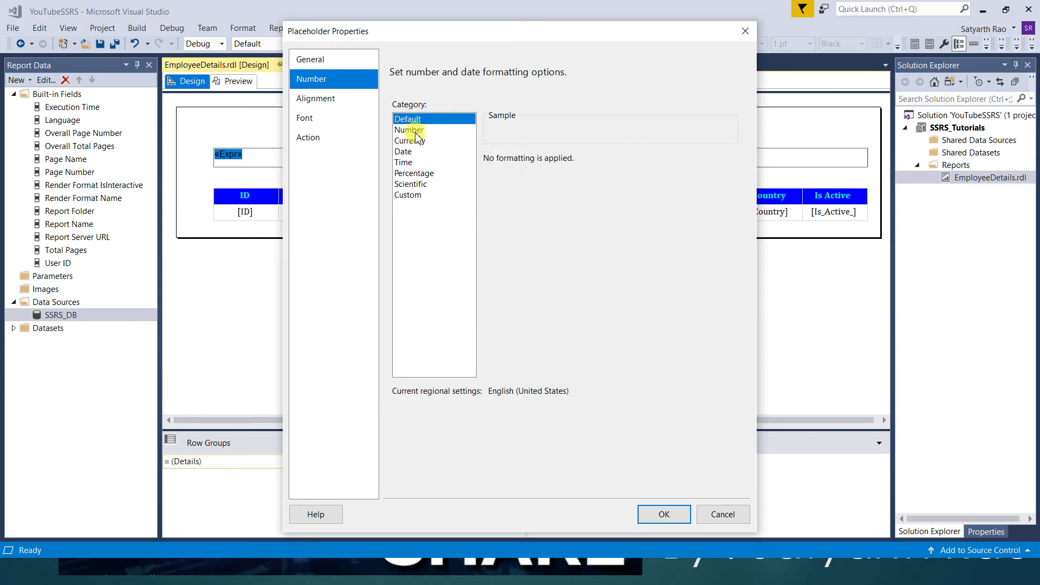
click(416, 131)
click(410, 141)
click(405, 152)
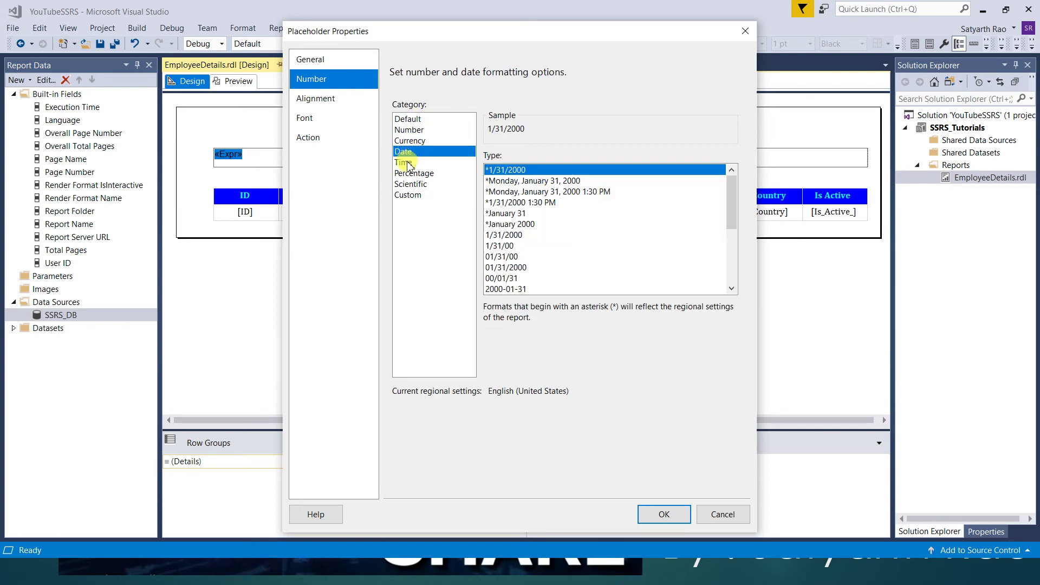
click(418, 120)
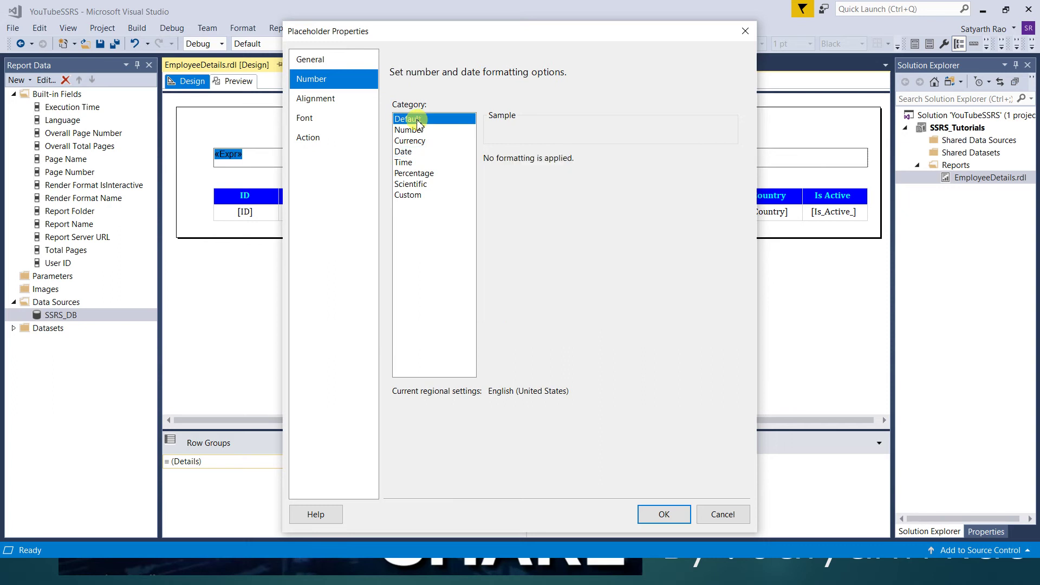
Set the horizontal alignment of the title's placeholder to Center
click(298, 98)
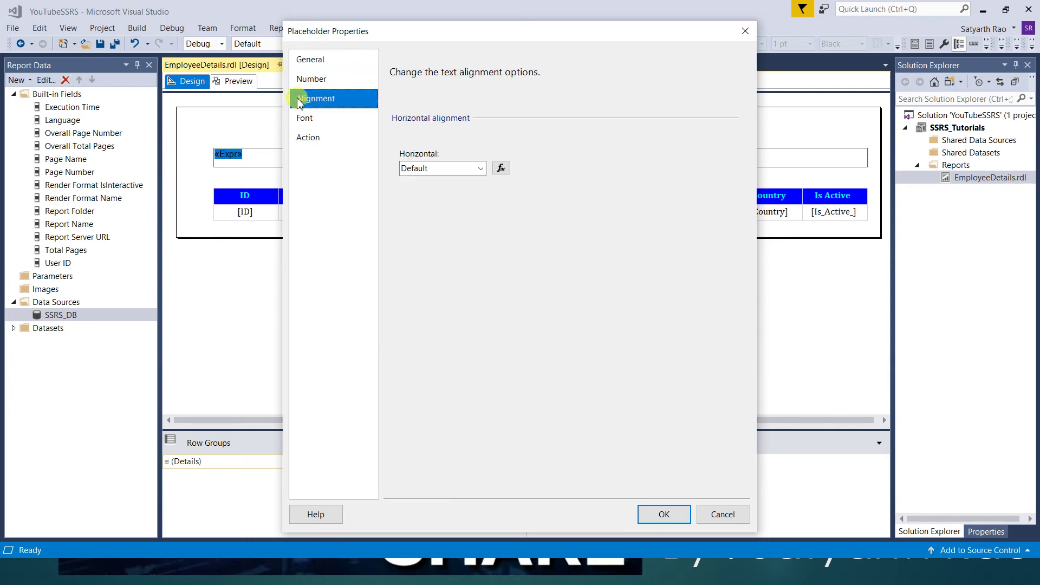
click(481, 169)
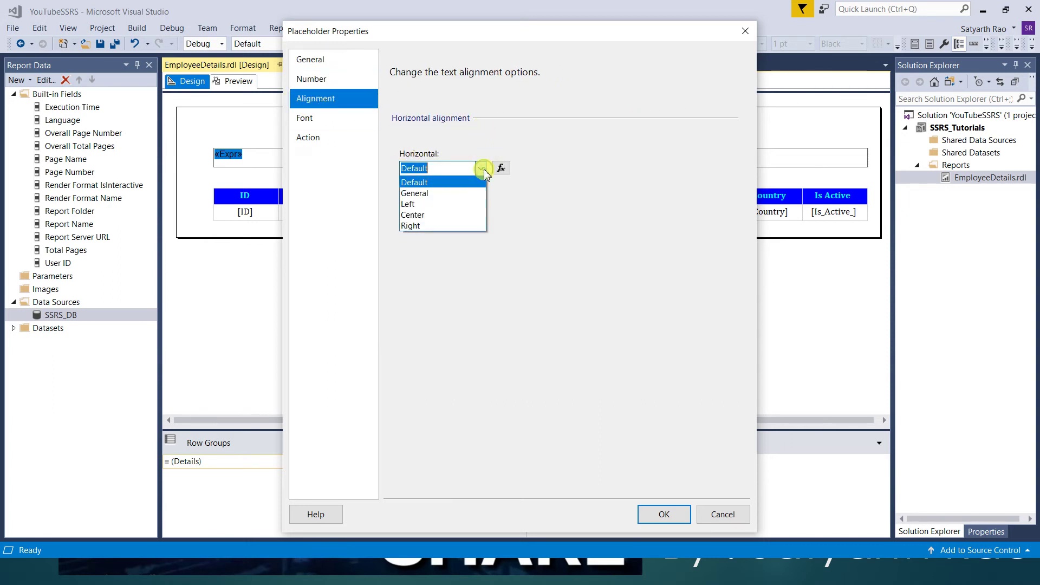
click(446, 217)
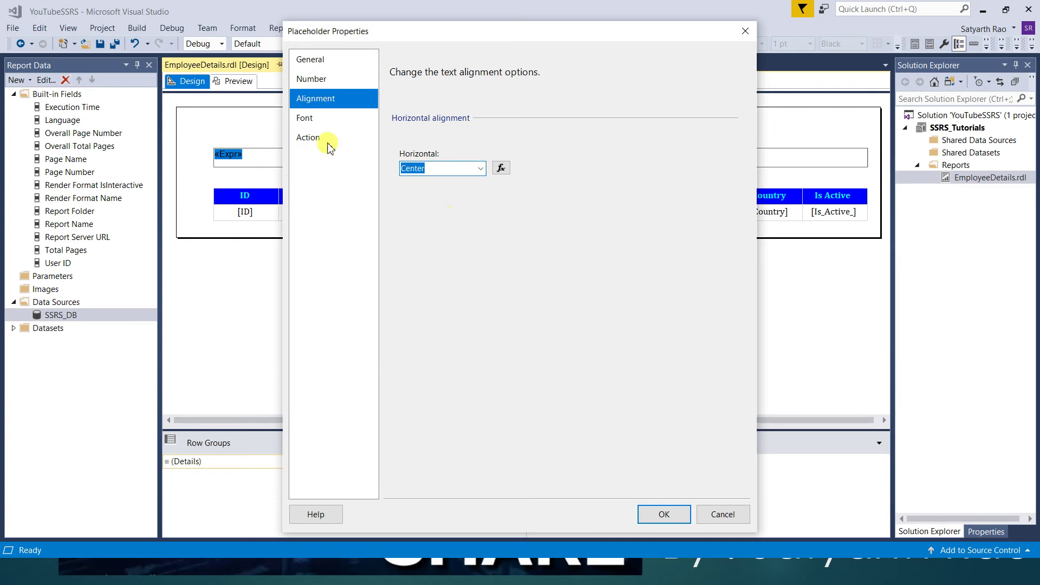
Set the font of the title's placeholder to Book Antiqua, keeping the 10pt size
click(308, 119)
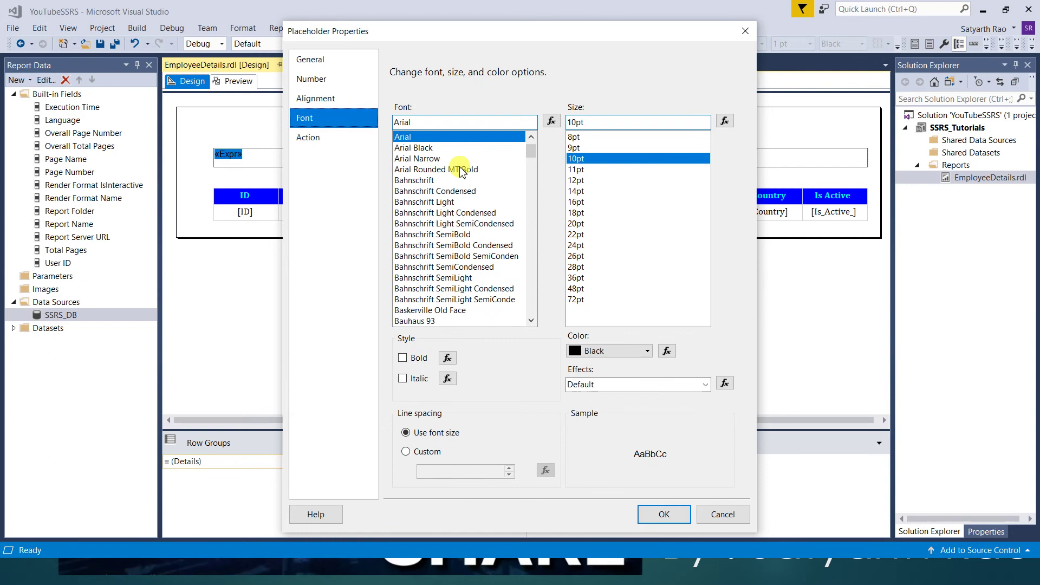
drag(510, 28, 544, 60)
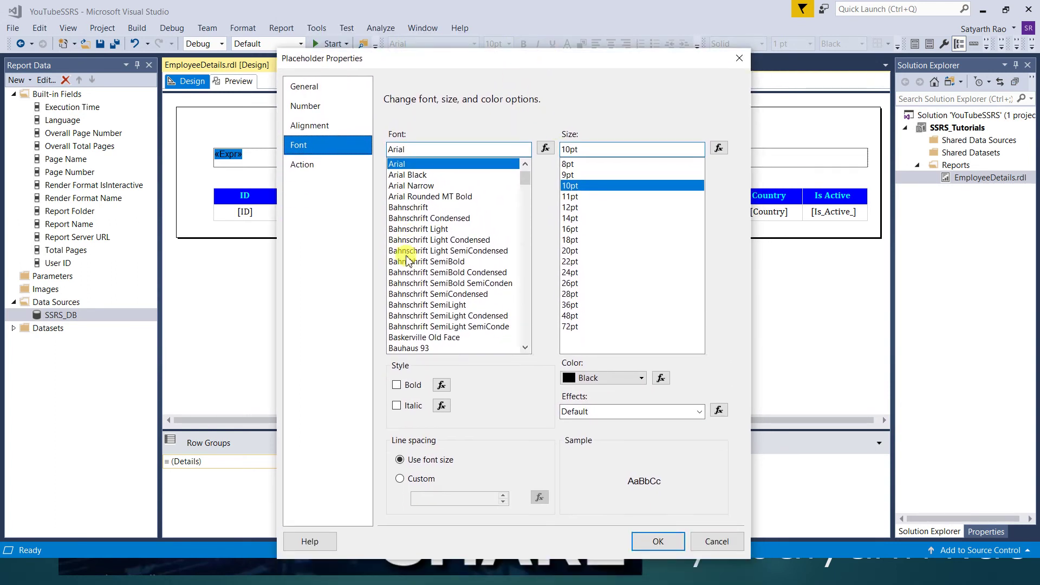
scroll(440, 243, down, 5)
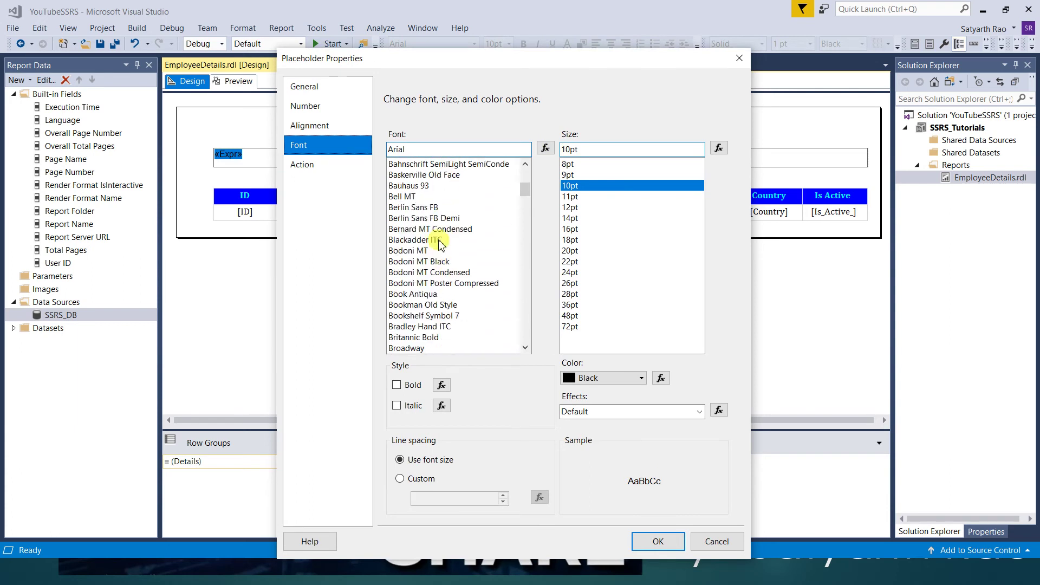
click(416, 296)
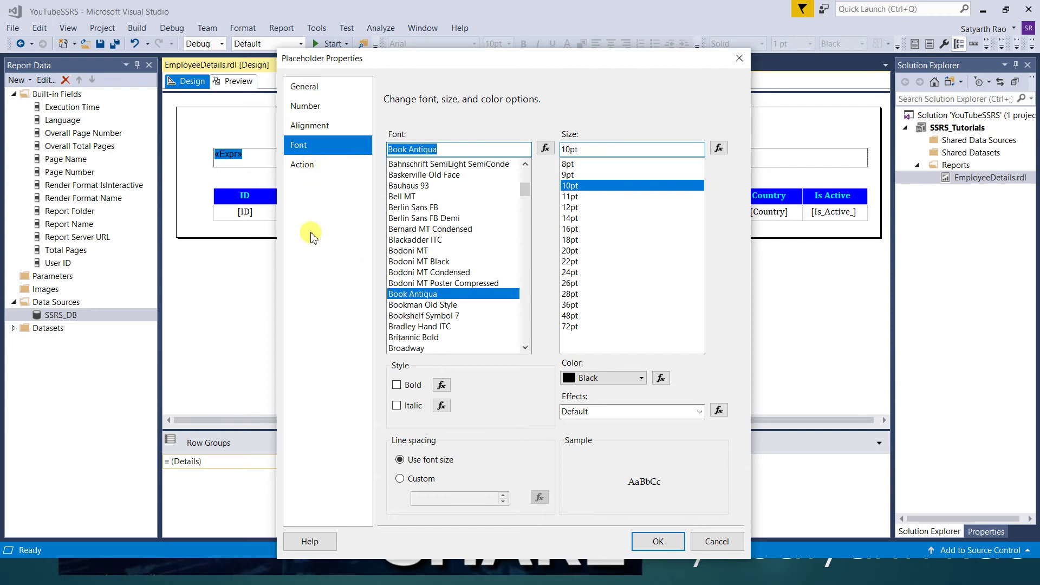
Examine the placeholder's Go to report and Go to bookmark action options, including the list of available reports
click(302, 168)
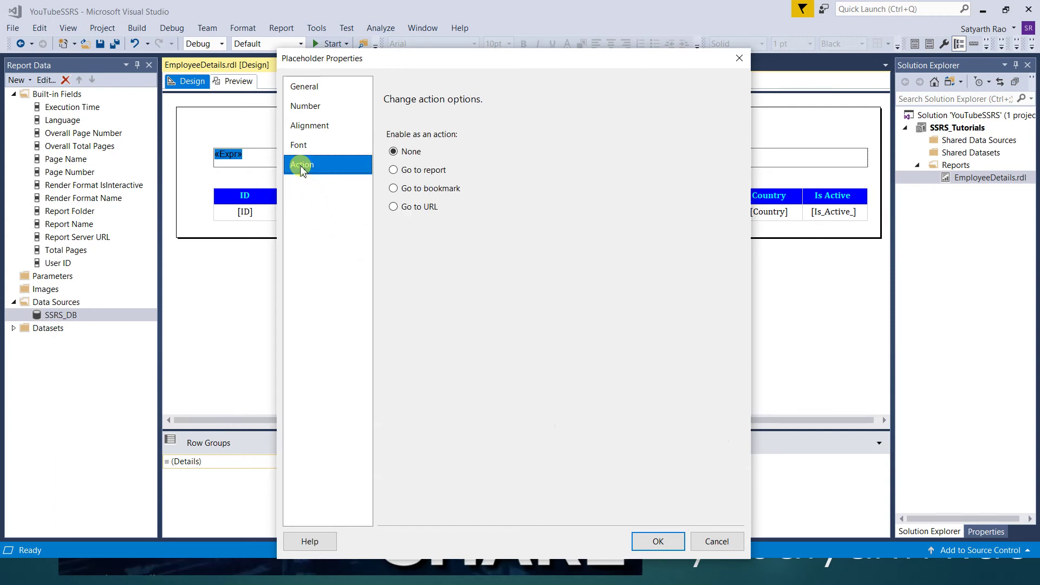
click(394, 170)
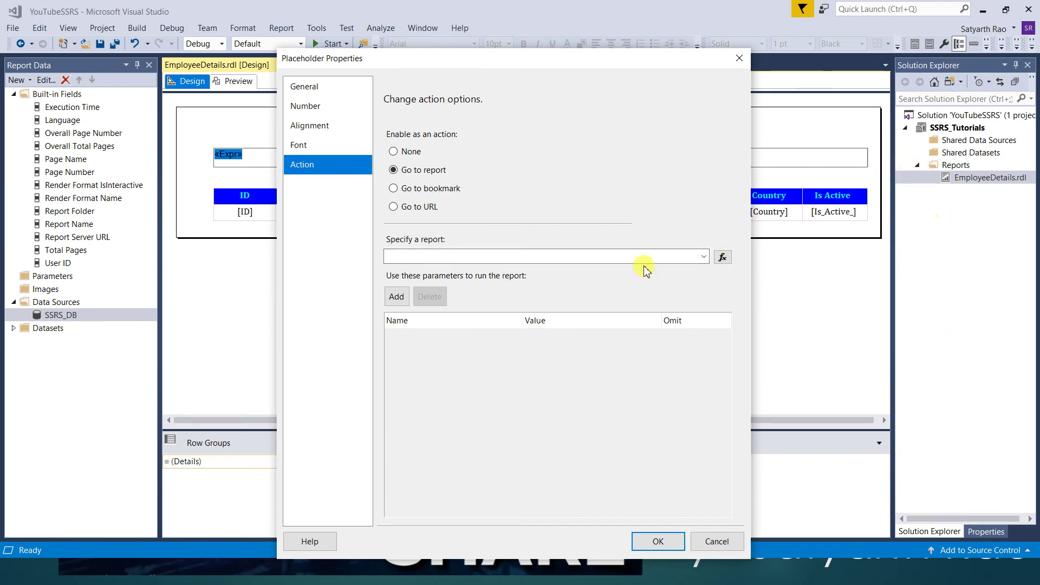
click(704, 258)
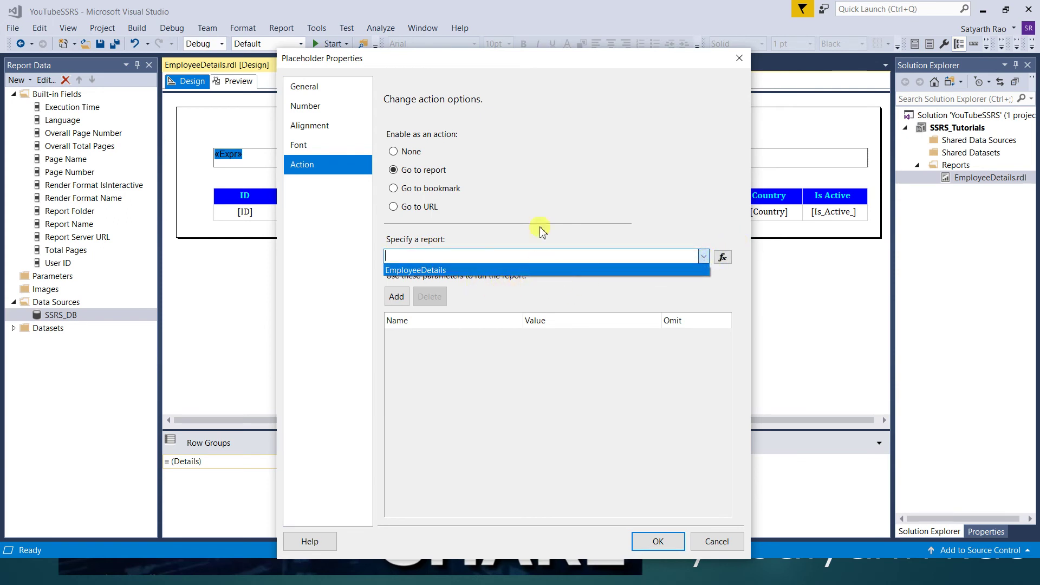
click(558, 175)
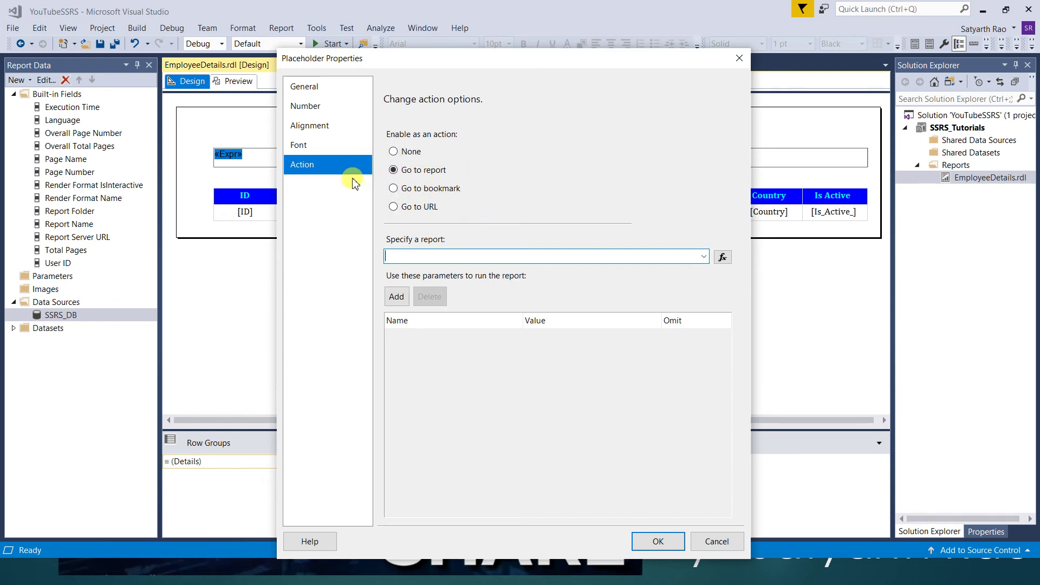
click(393, 188)
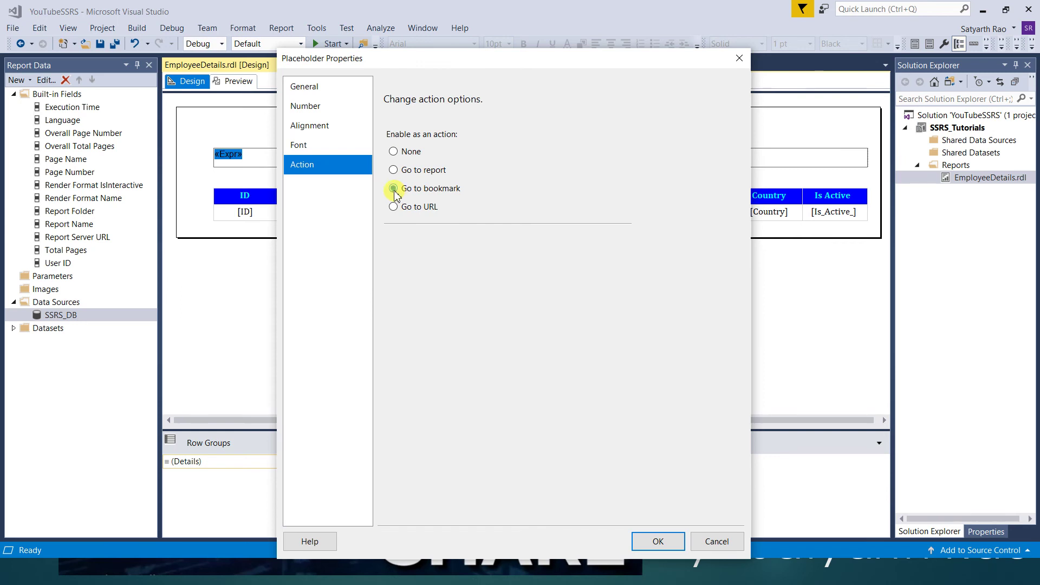
Enable the Go to URL action for the placeholder, then switch to Microsoft Edge and copy the Satyarth Programming Hub YouTube channel's address
click(393, 206)
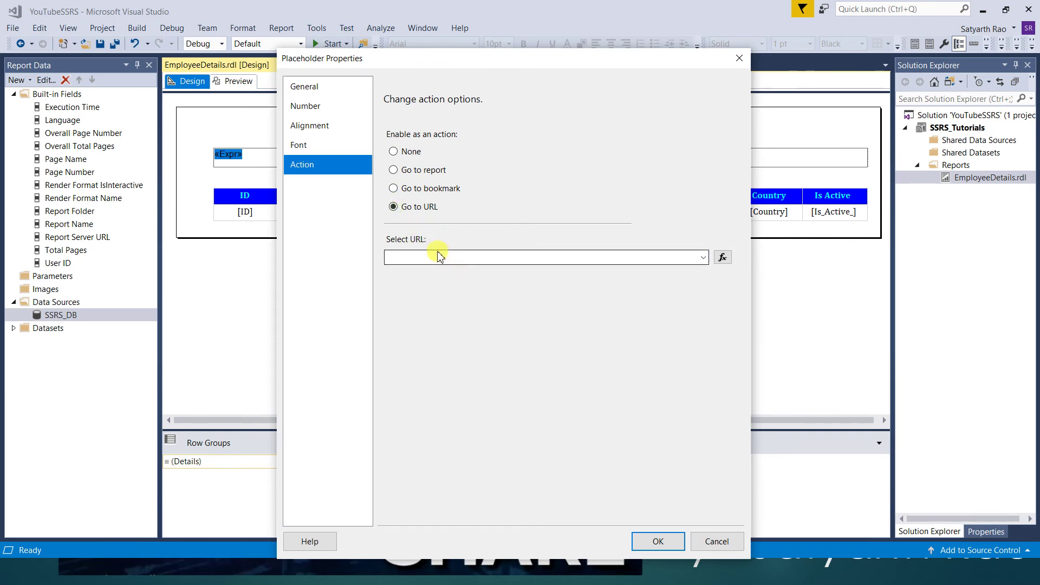
key(alt+Tab)
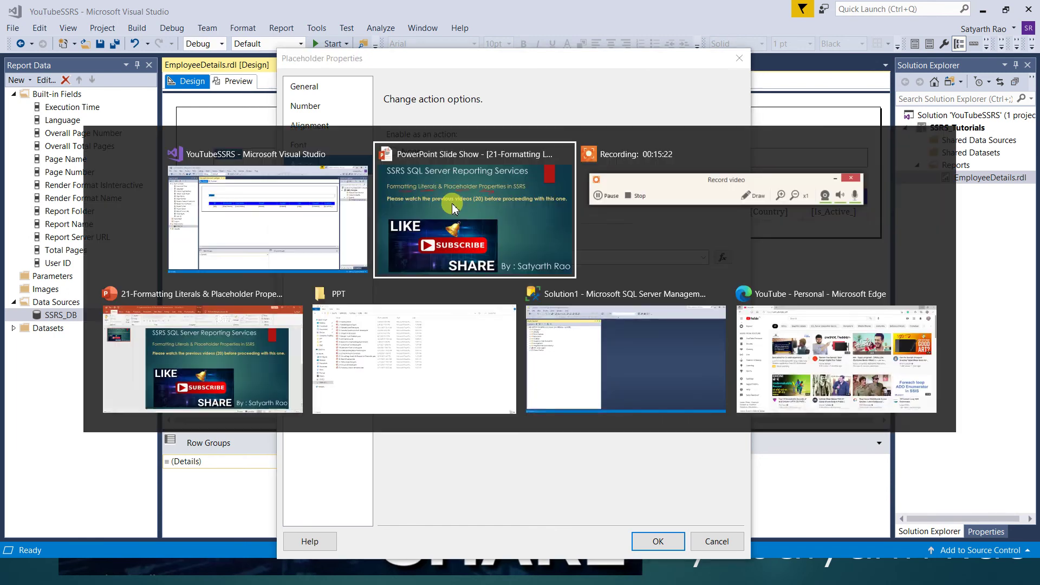
key(alt+Tab)
key(alt+Tab)
key(alt+Tab)
key(alt+Tab)
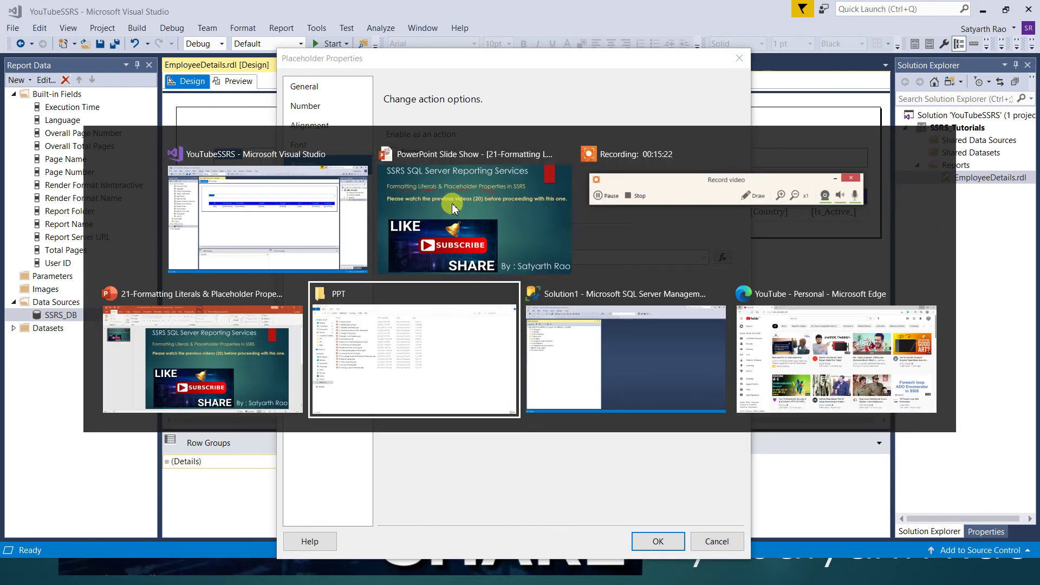
key(alt+Tab)
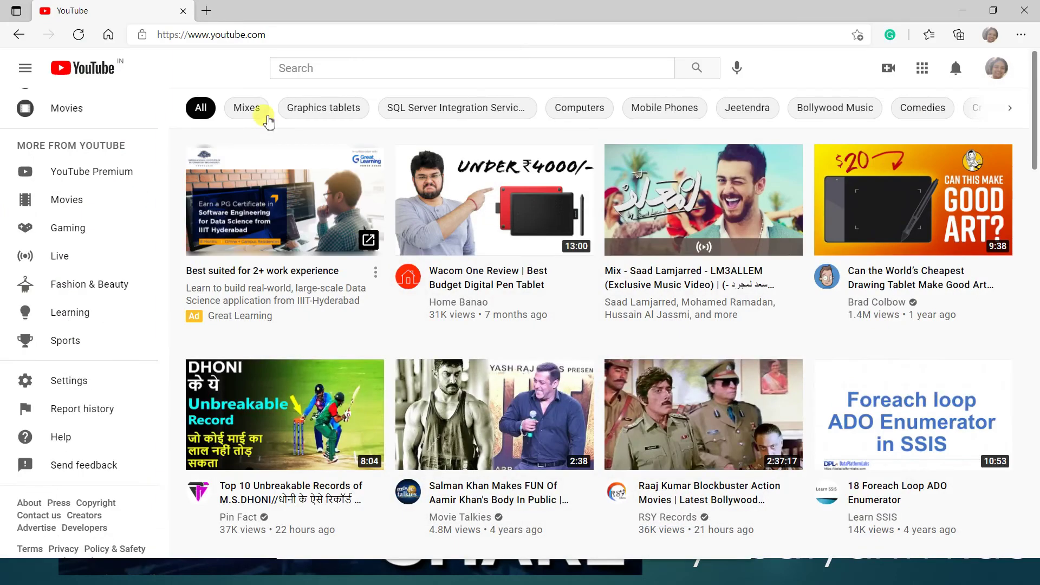
click(205, 10)
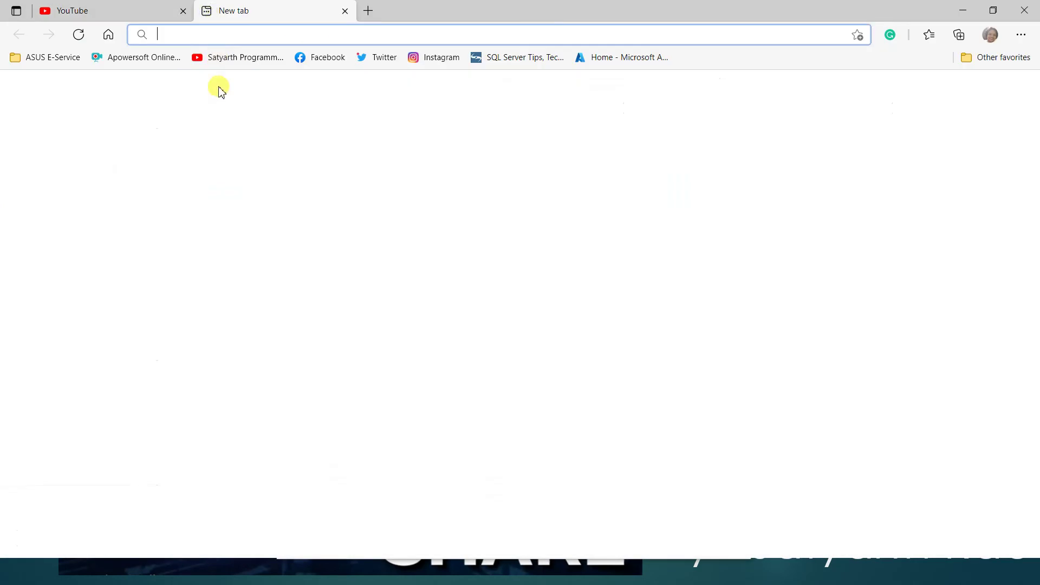
click(235, 55)
click(130, 29)
key(ctrl+c)
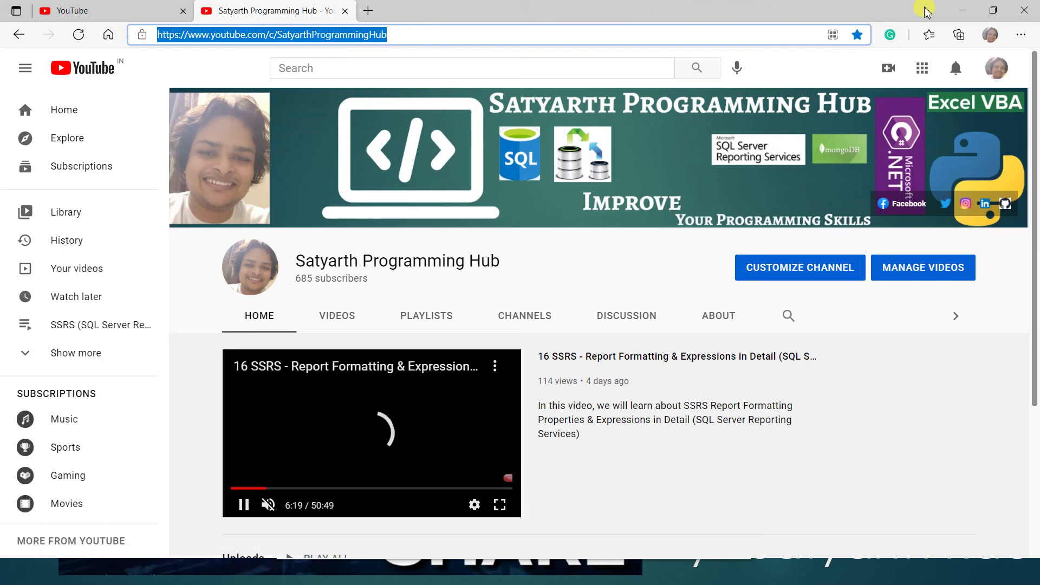
click(963, 10)
click(461, 257)
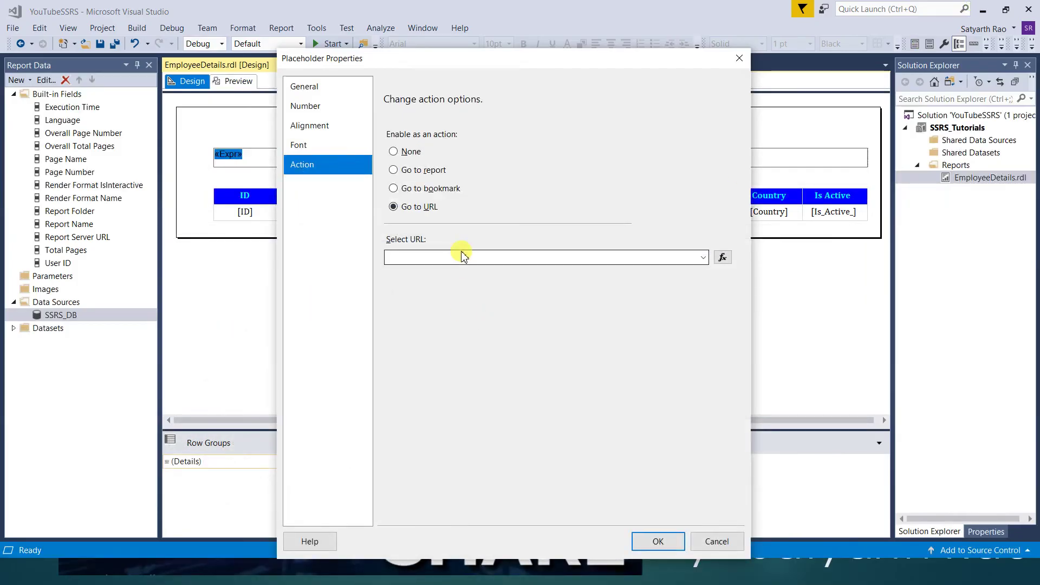
key(ctrl+v)
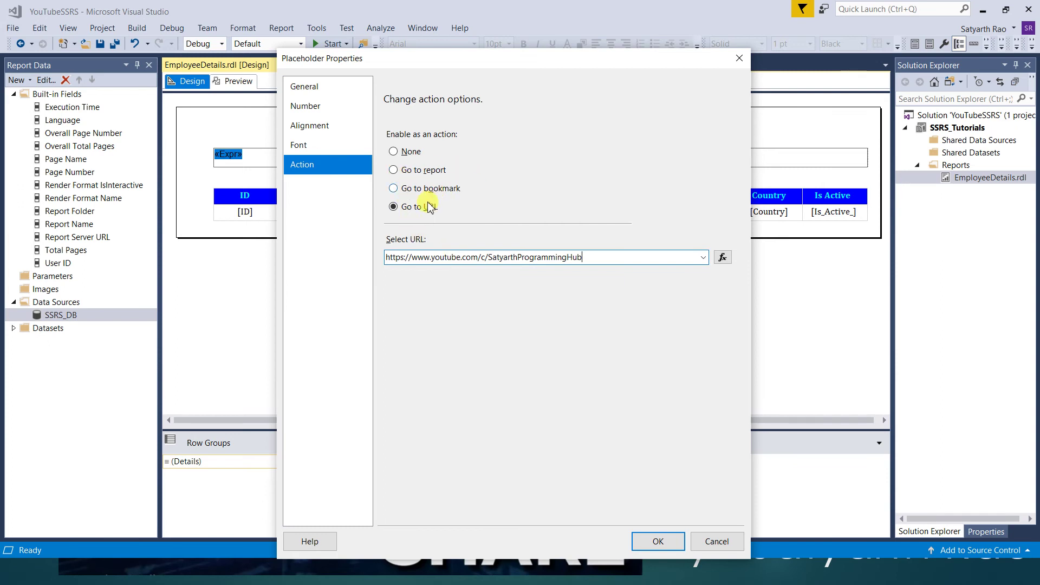
click(302, 146)
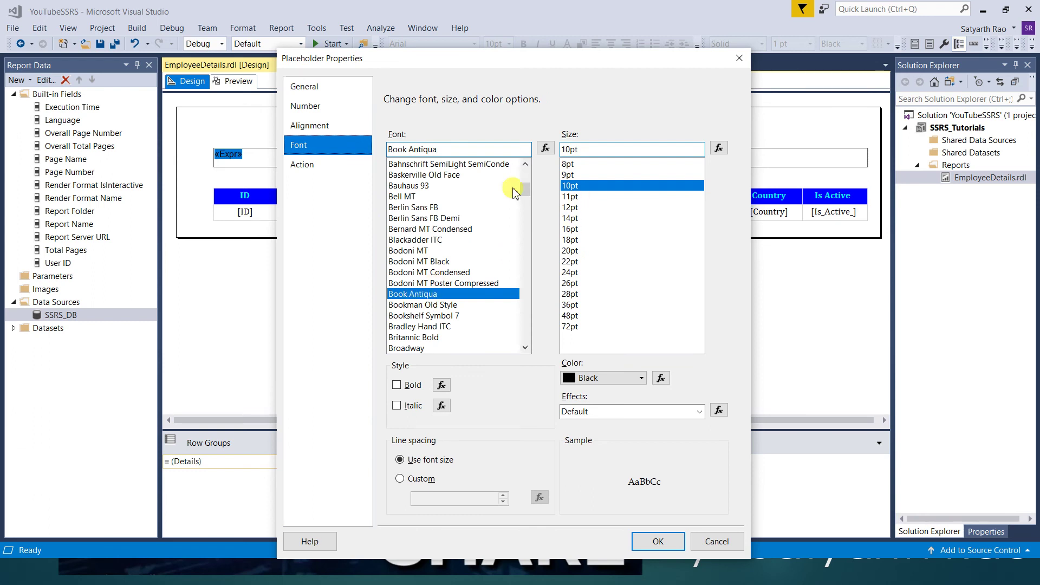
click(306, 126)
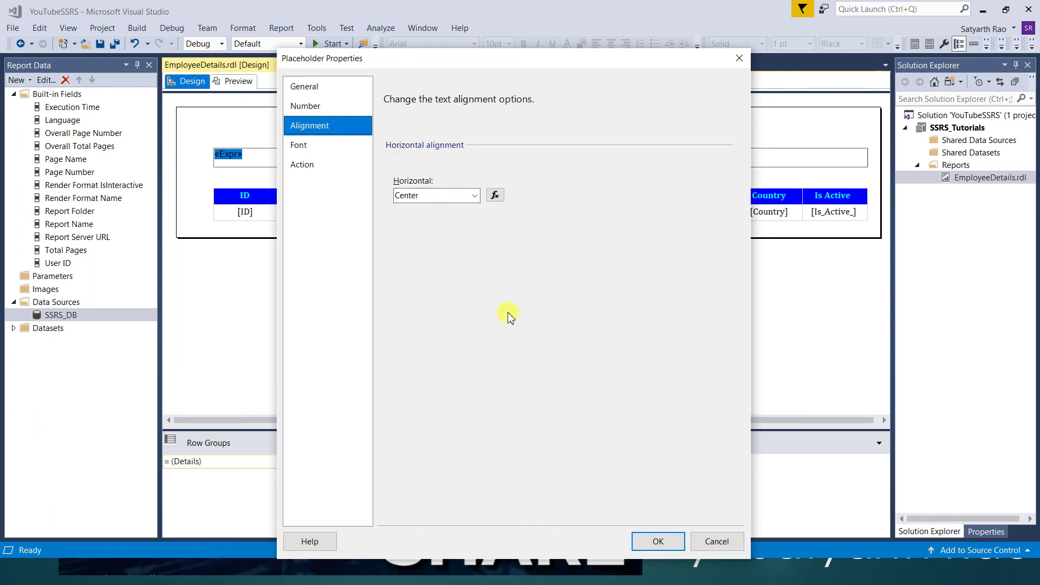
Apply the placeholder's Go to URL action and preview the report to check the title's link
click(302, 165)
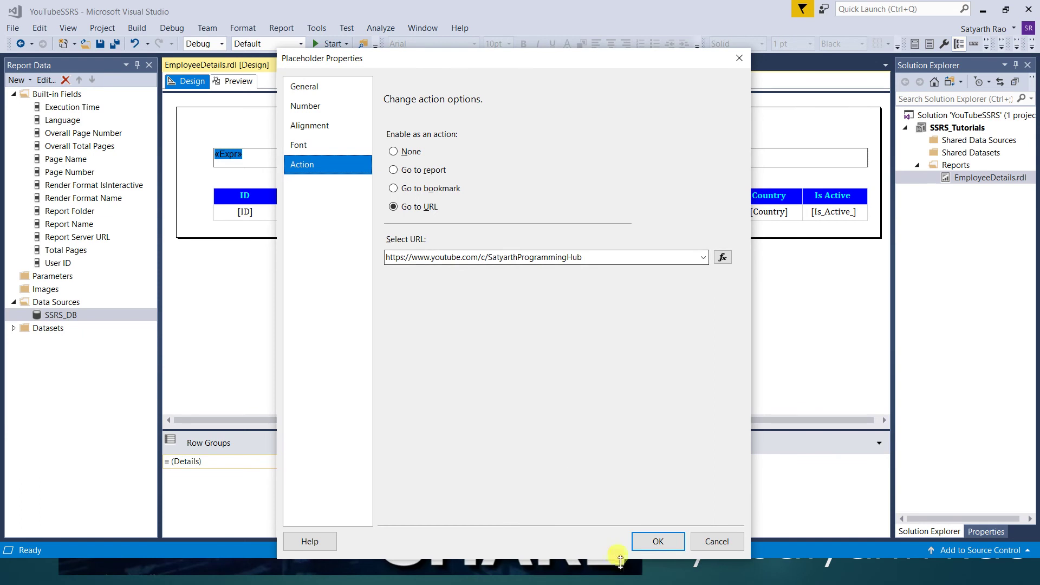
click(657, 541)
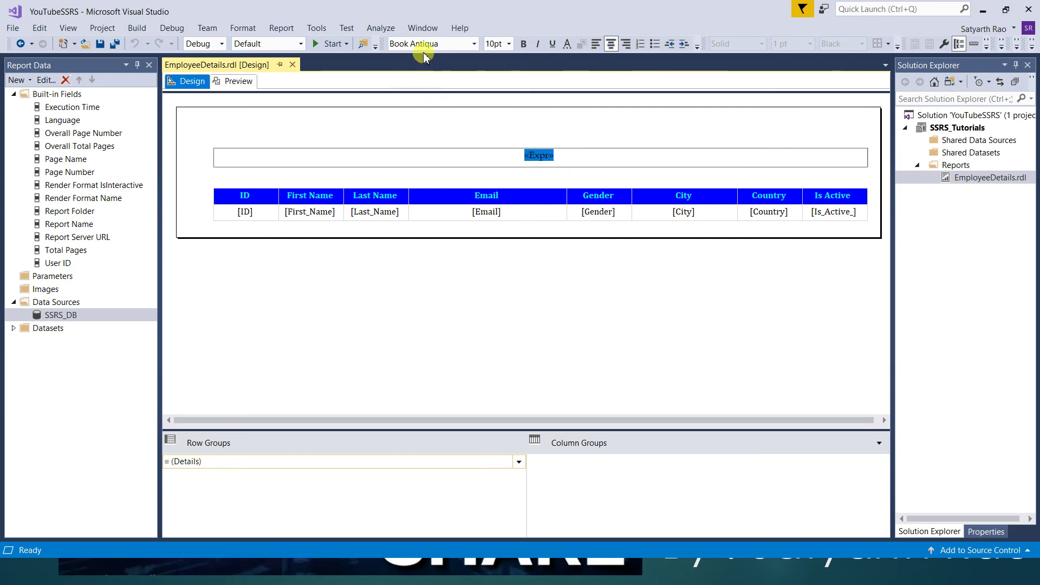
click(583, 132)
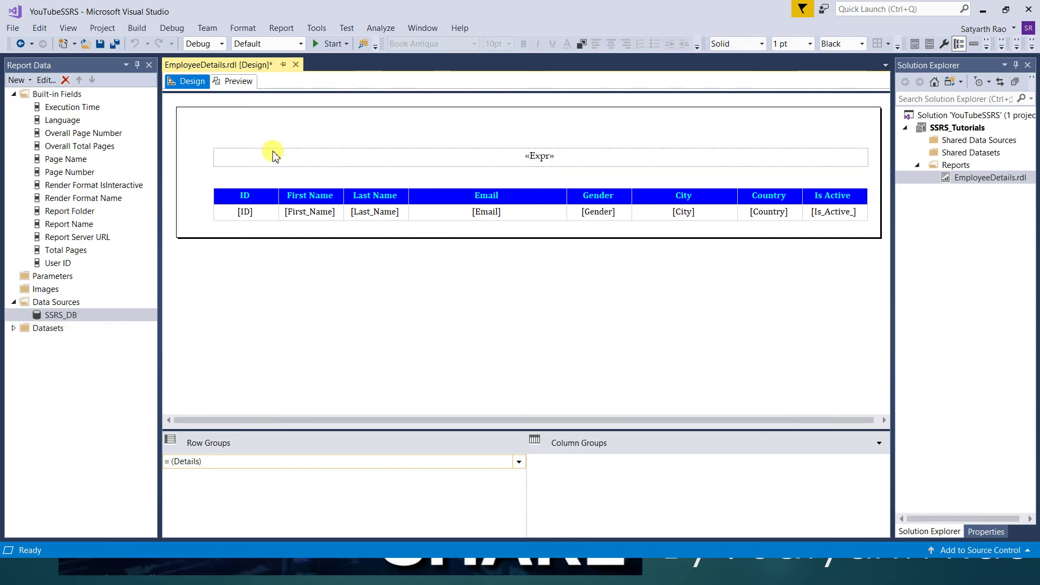
click(238, 84)
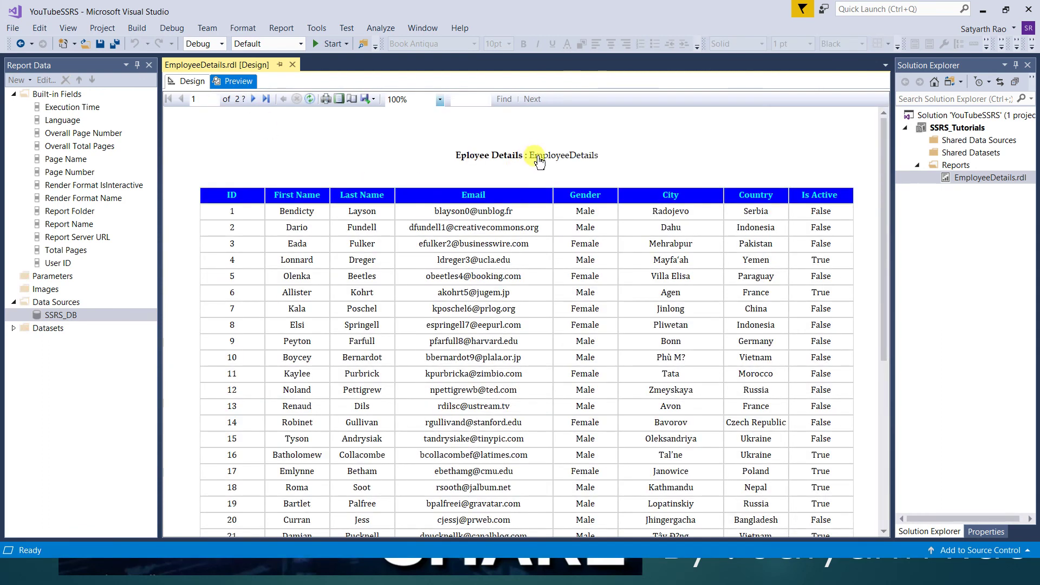
mouse_move(539, 162)
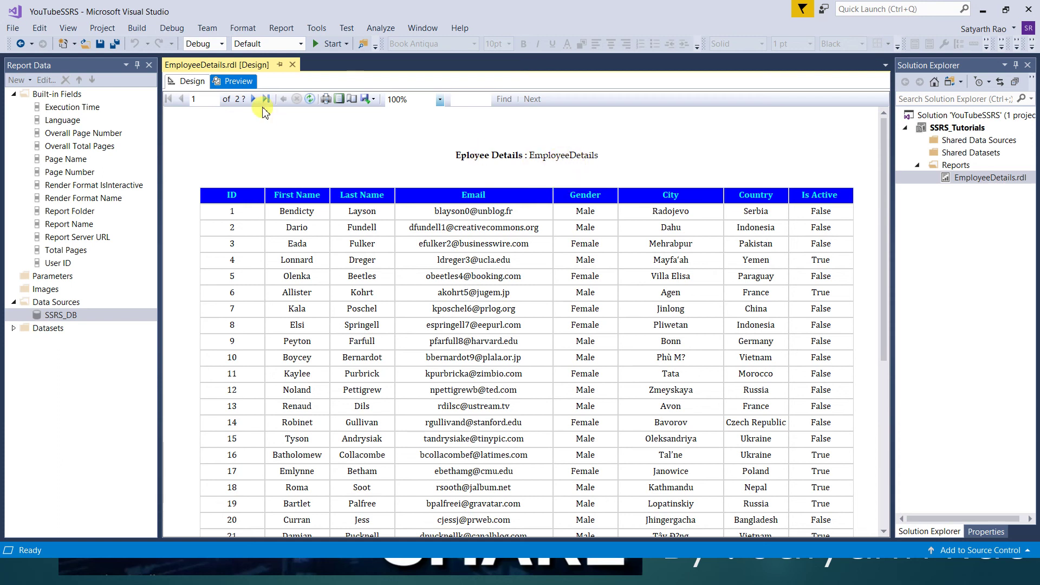
In the report design, change the title placeholder's tooltip to "Go to my youtube channel"
click(187, 81)
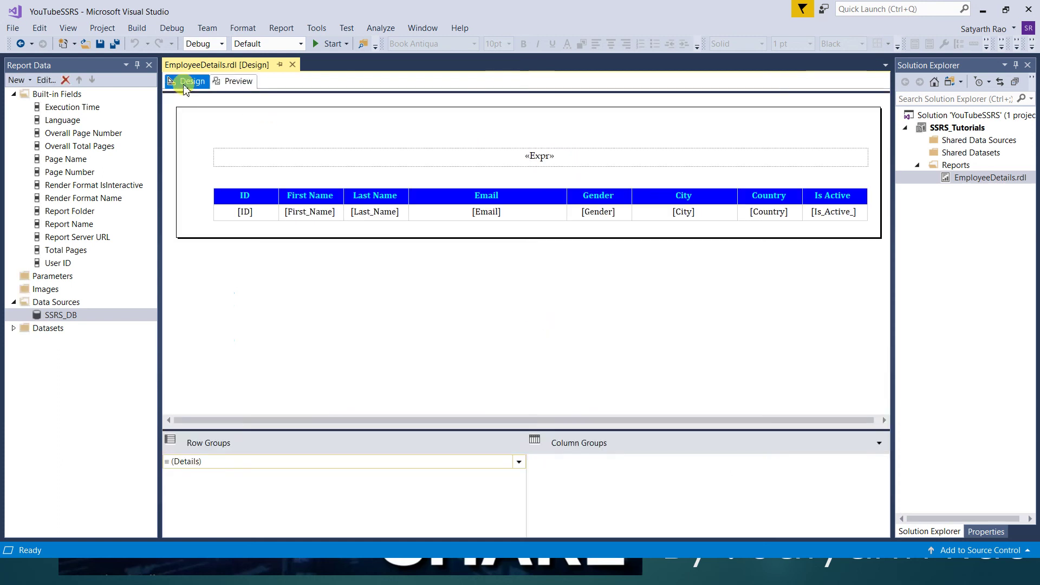
right_click(515, 157)
click(656, 123)
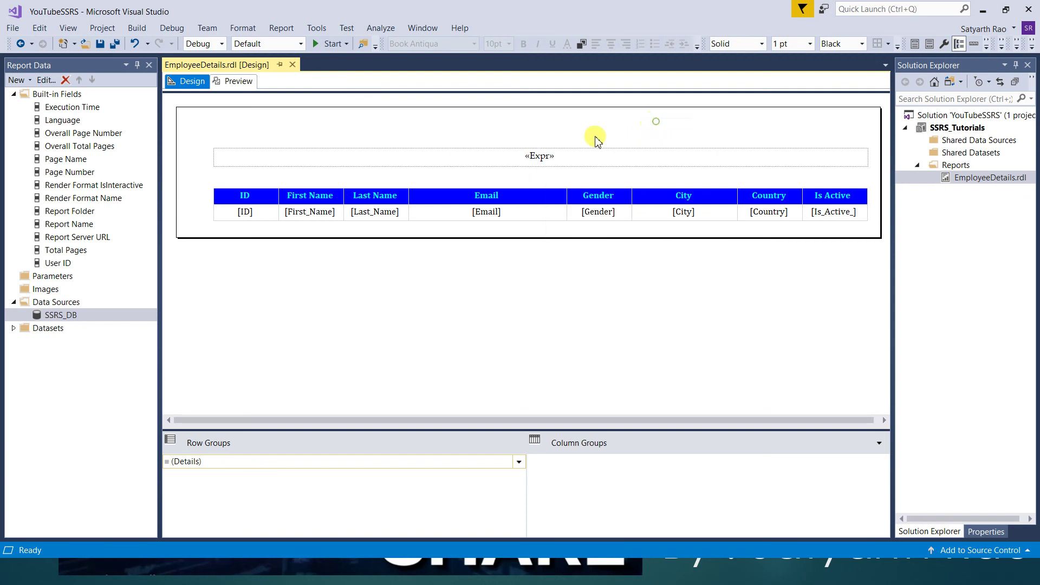
double_click(539, 155)
right_click(542, 156)
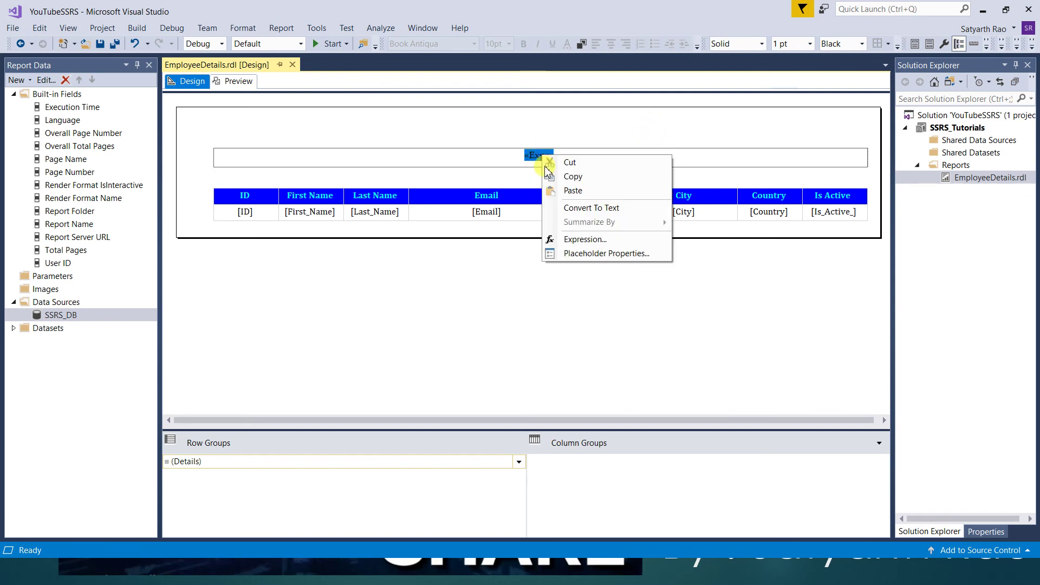
click(575, 253)
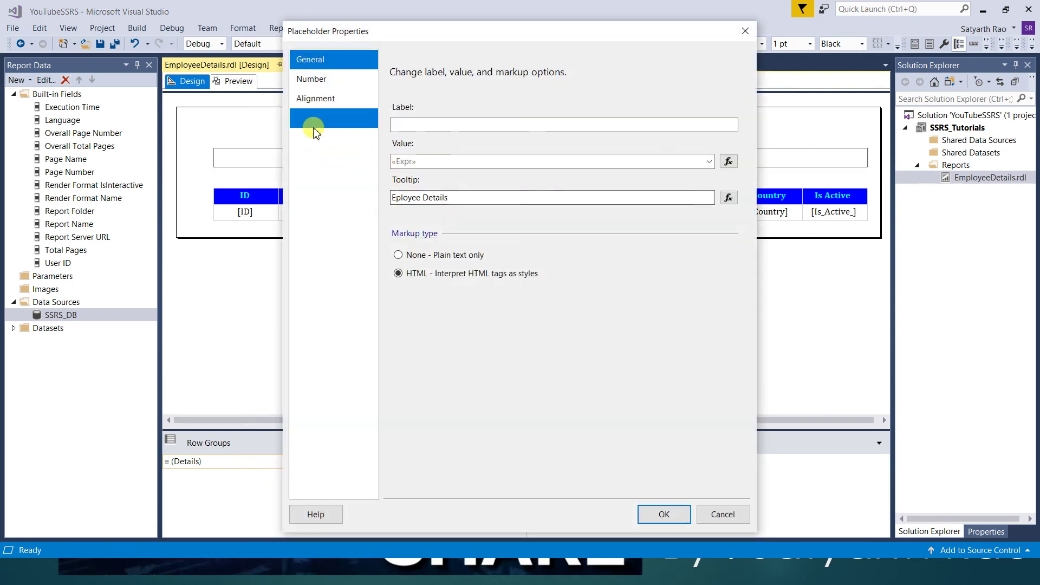
drag(469, 200, 364, 195)
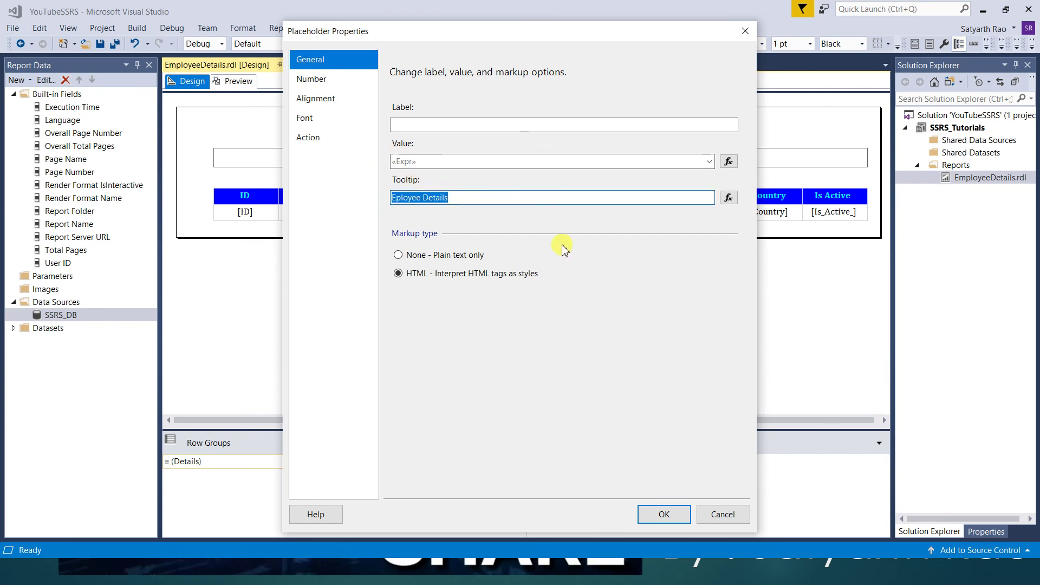
text(Go to my youtube channel)
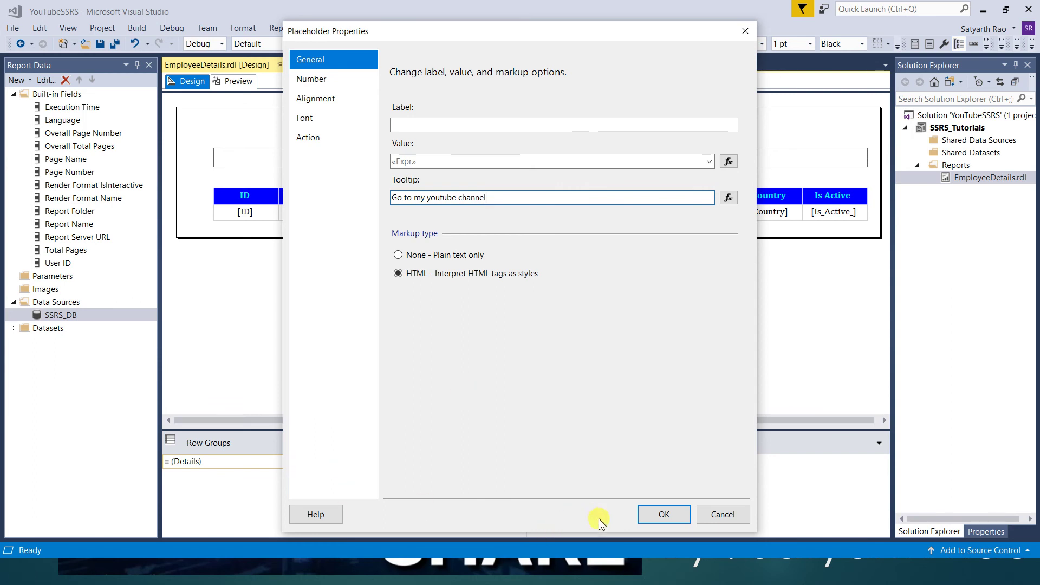
click(653, 517)
Preview the report, follow the title's link to the YouTube channel, and return to Visual Studio after closing the opened page
click(238, 82)
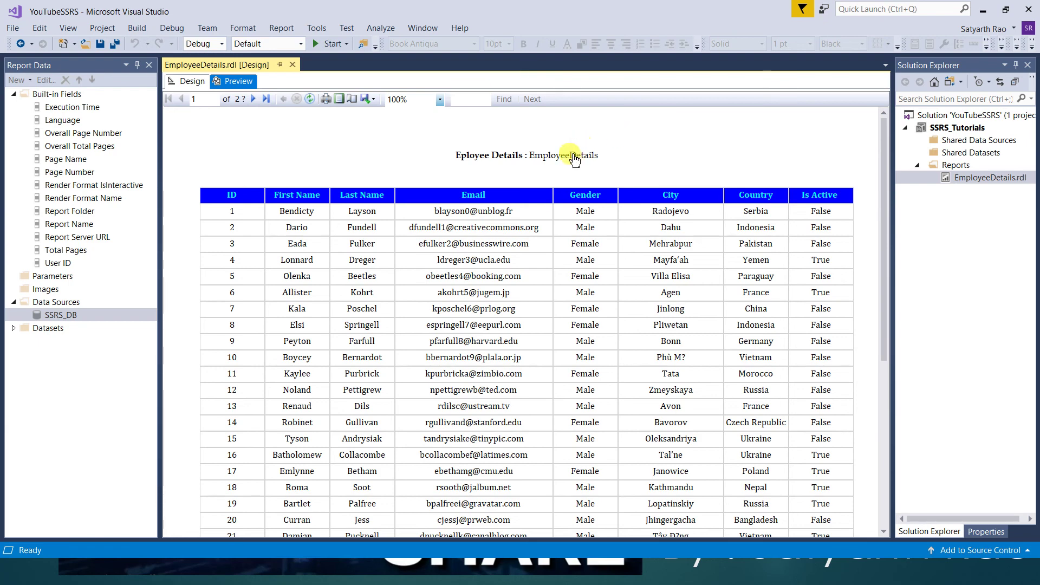
click(574, 157)
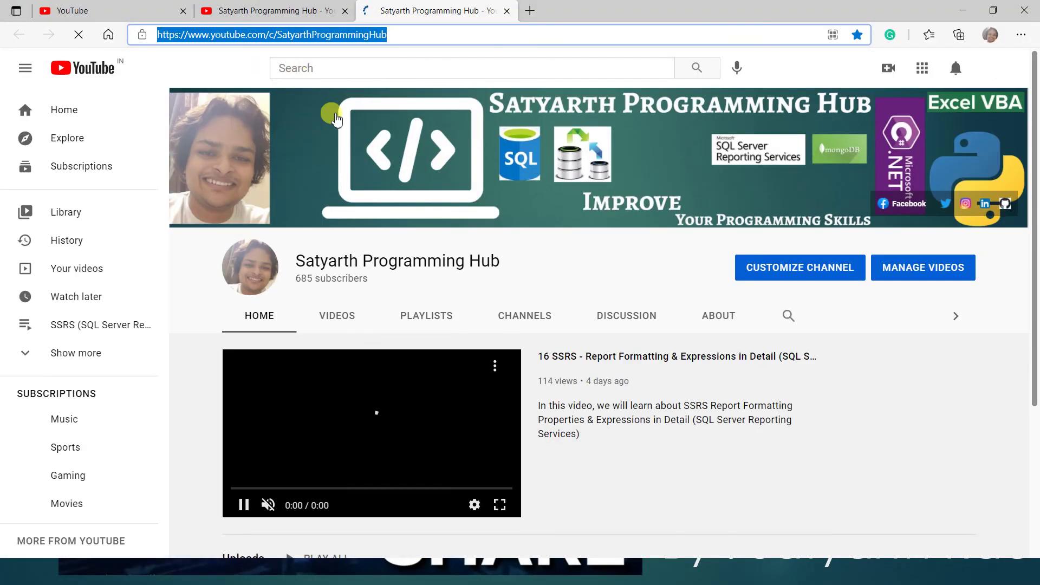
click(505, 11)
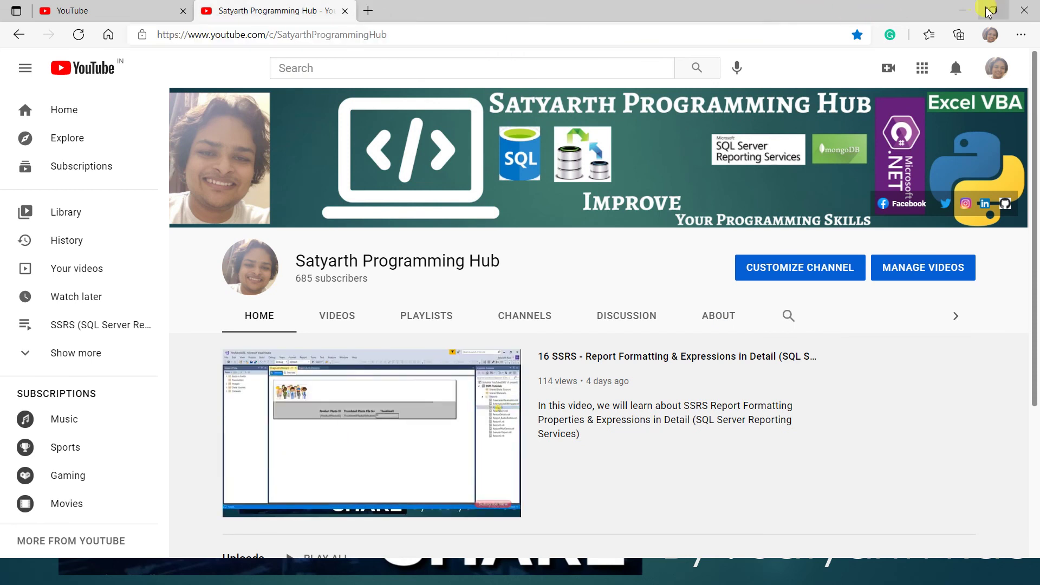
click(963, 10)
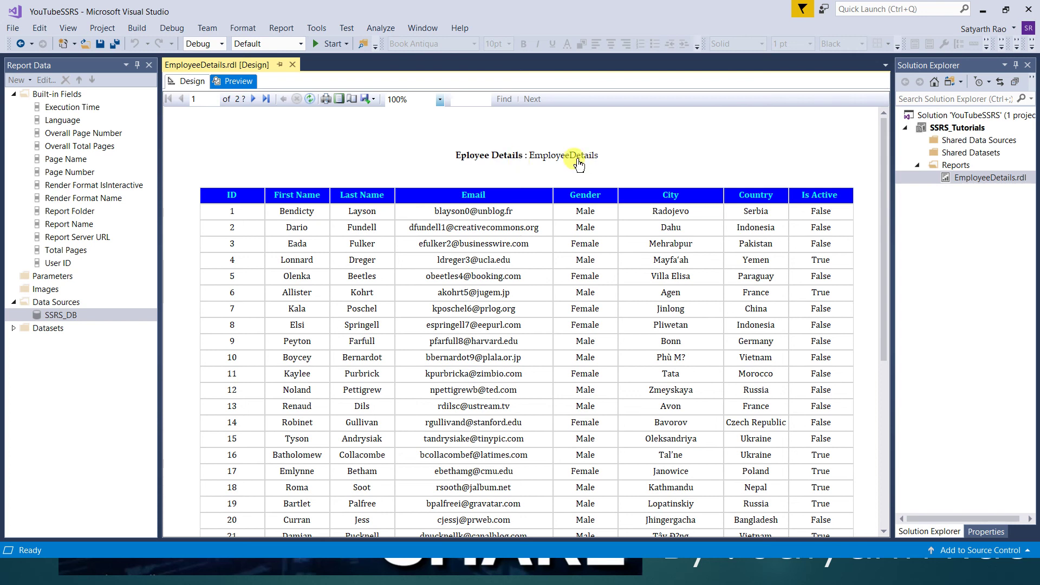
Return to the report design and review the title placeholder's tooltip and markup type without changing them
click(204, 84)
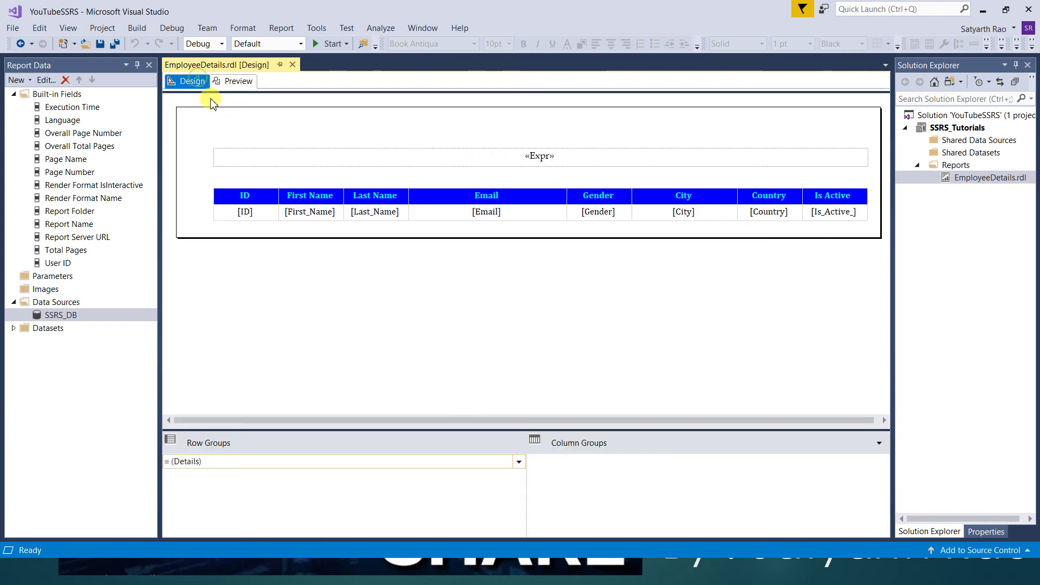
click(544, 156)
double_click(544, 156)
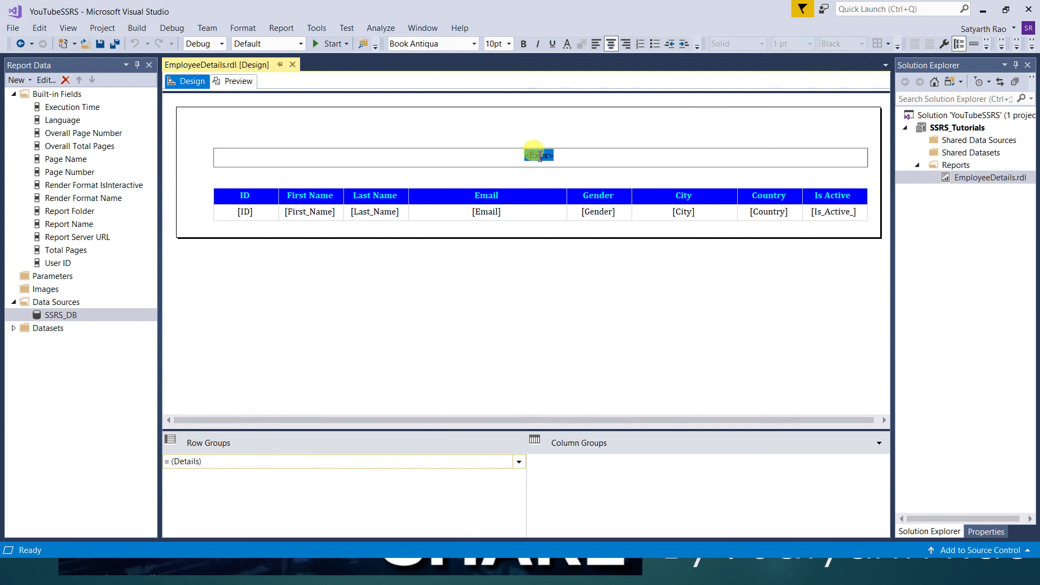
right_click(542, 156)
click(579, 253)
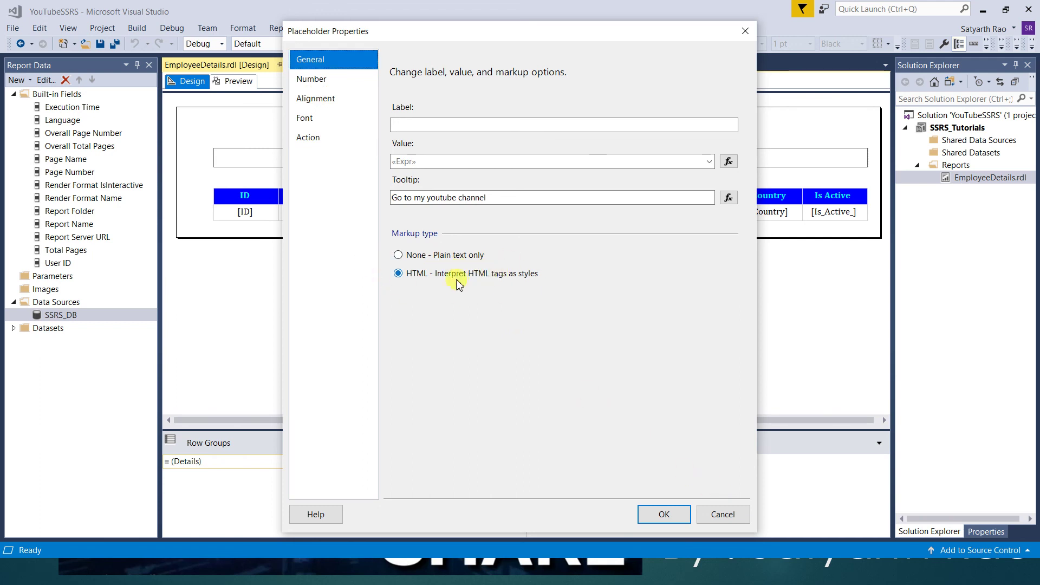
click(726, 516)
click(542, 132)
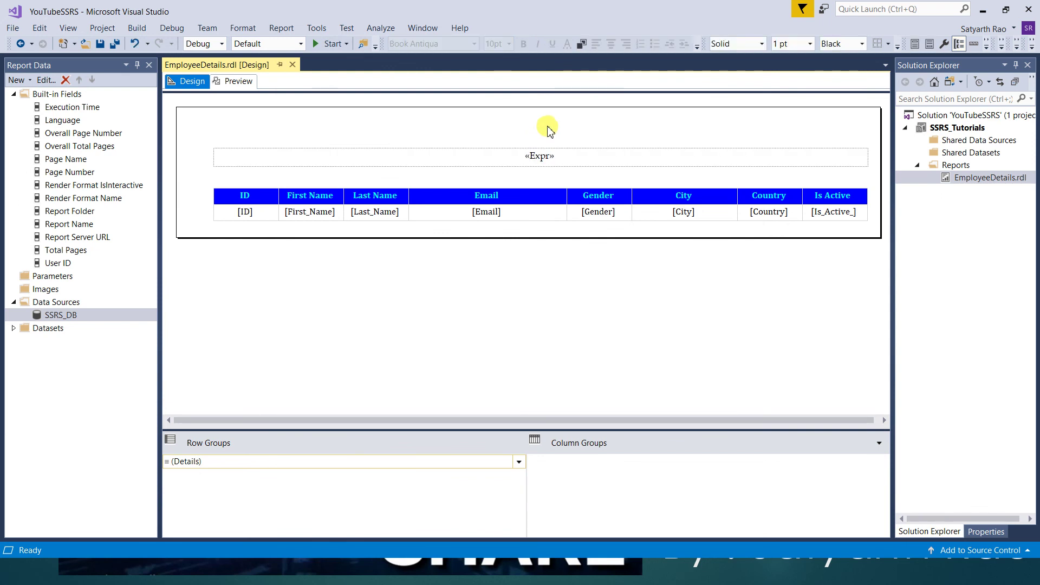
Check the title text box's font and center alignment, and revisit its placeholder's general properties
click(570, 159)
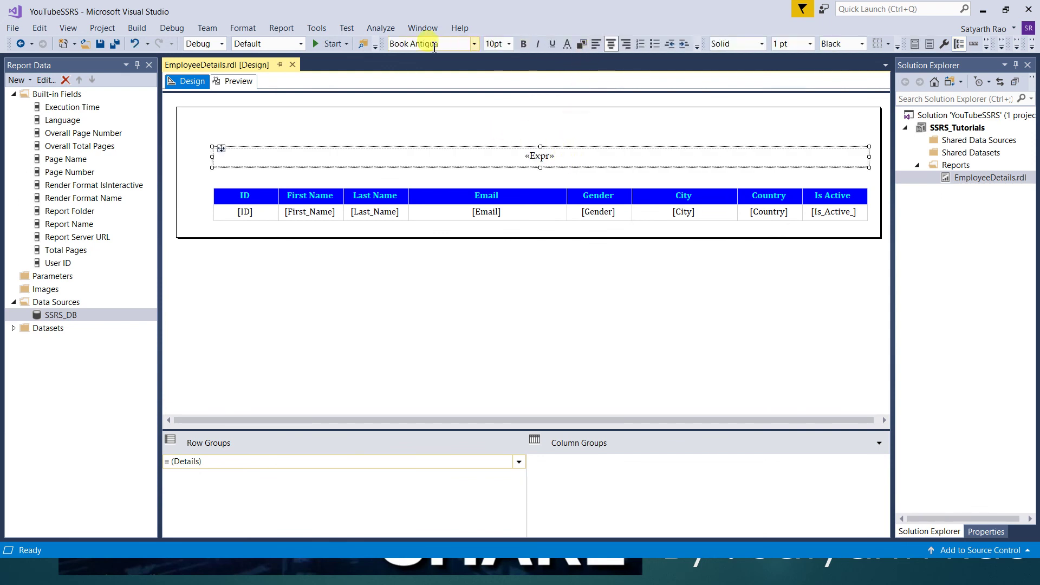
click(616, 43)
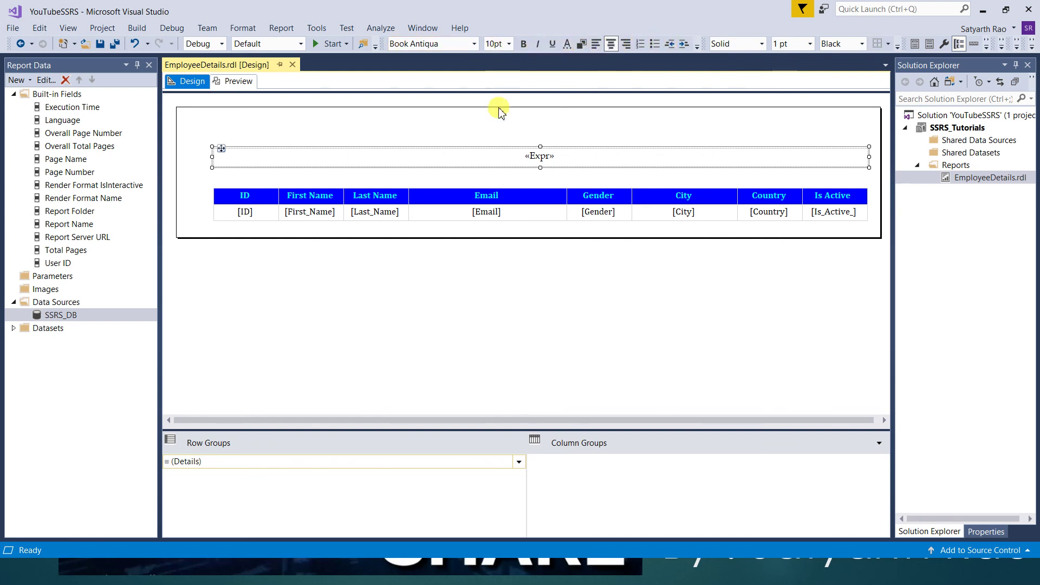
click(543, 157)
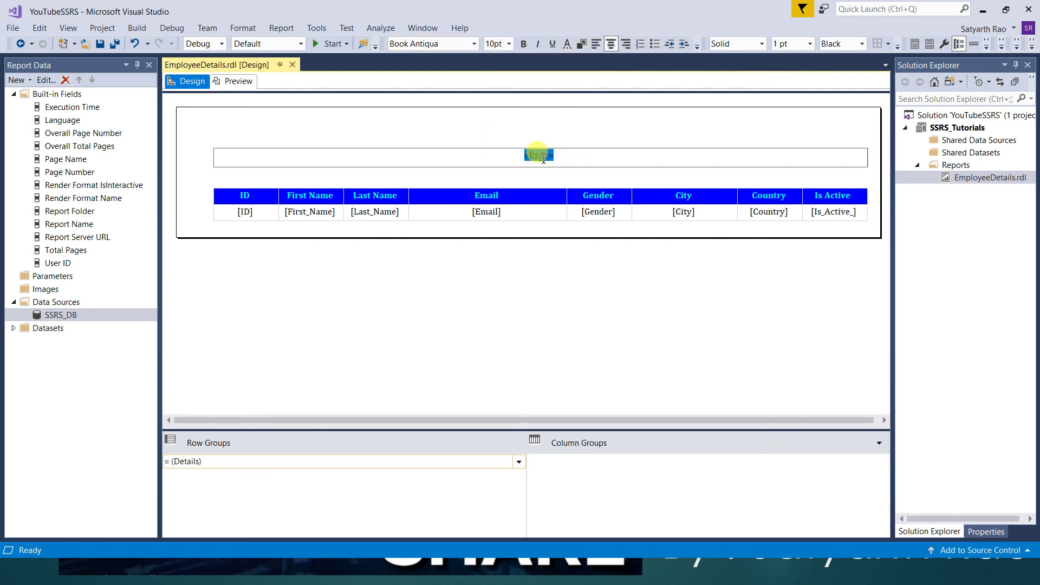
right_click(542, 156)
click(568, 254)
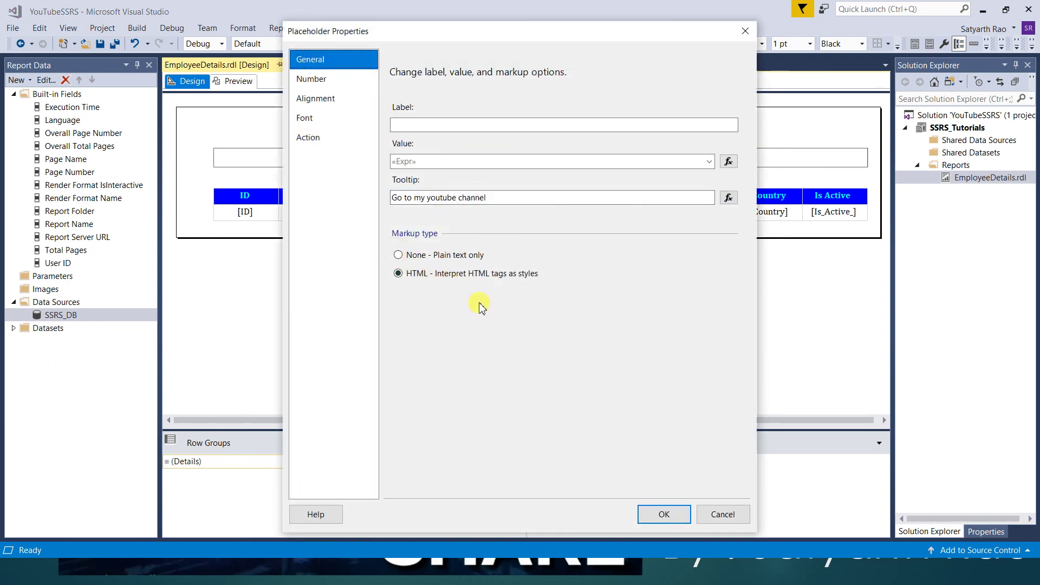
click(664, 514)
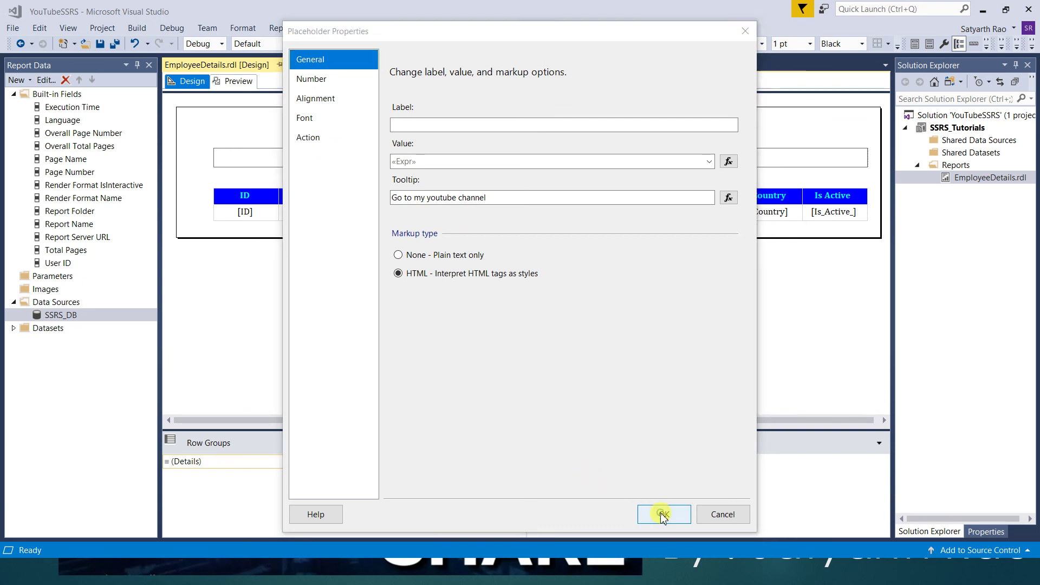
click(413, 127)
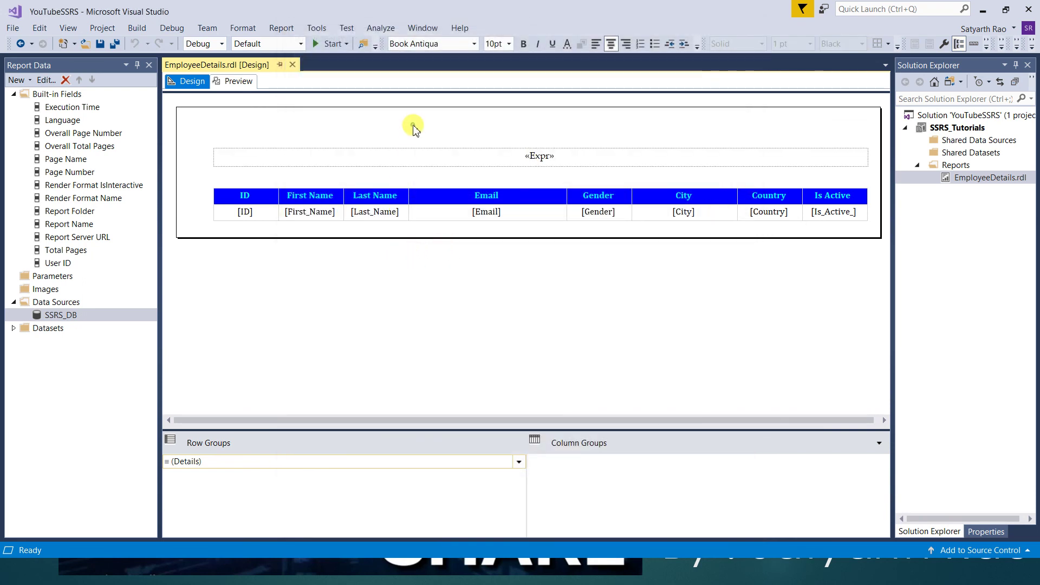
click(547, 157)
click(547, 157)
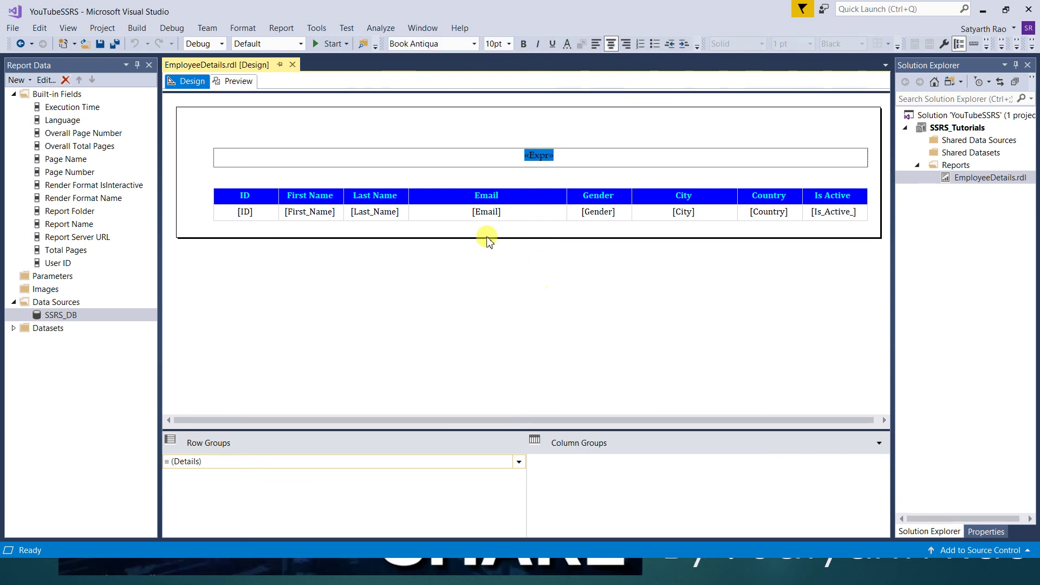
click(601, 130)
click(548, 156)
click(539, 163)
click(592, 133)
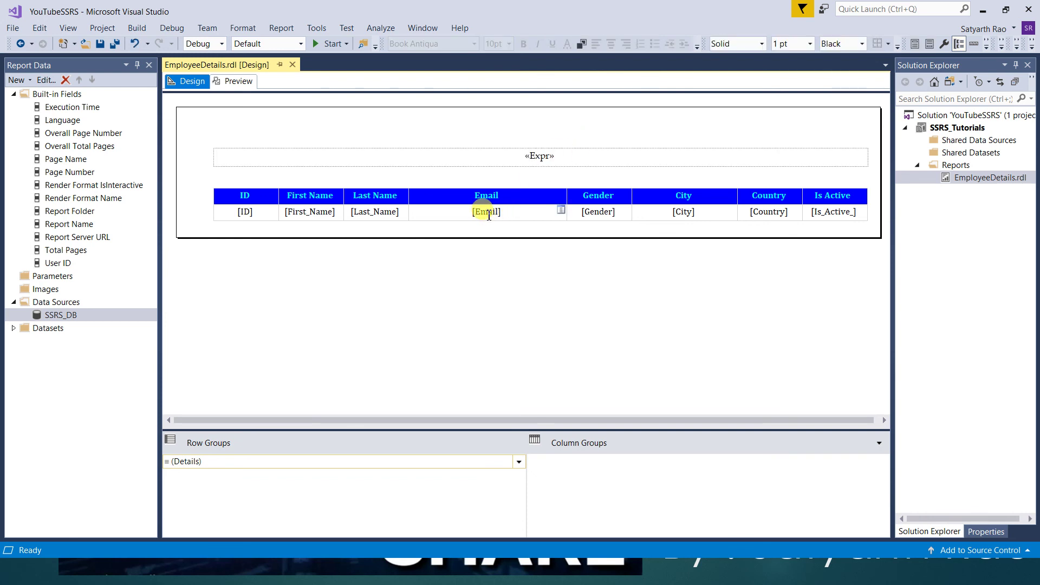
Examine the placeholder properties of the Email field in the table's detail row
click(488, 215)
click(489, 212)
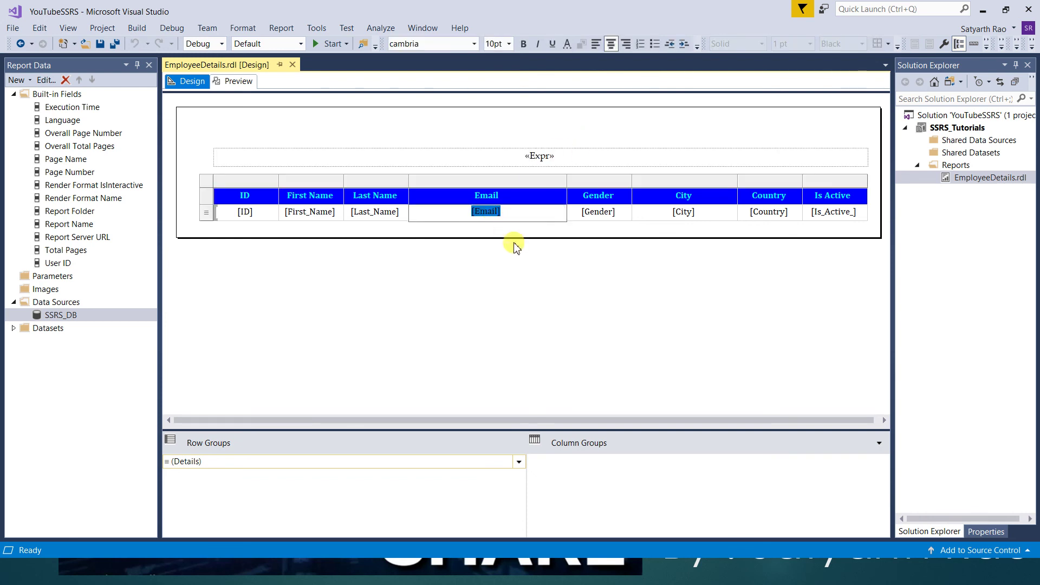
right_click(491, 212)
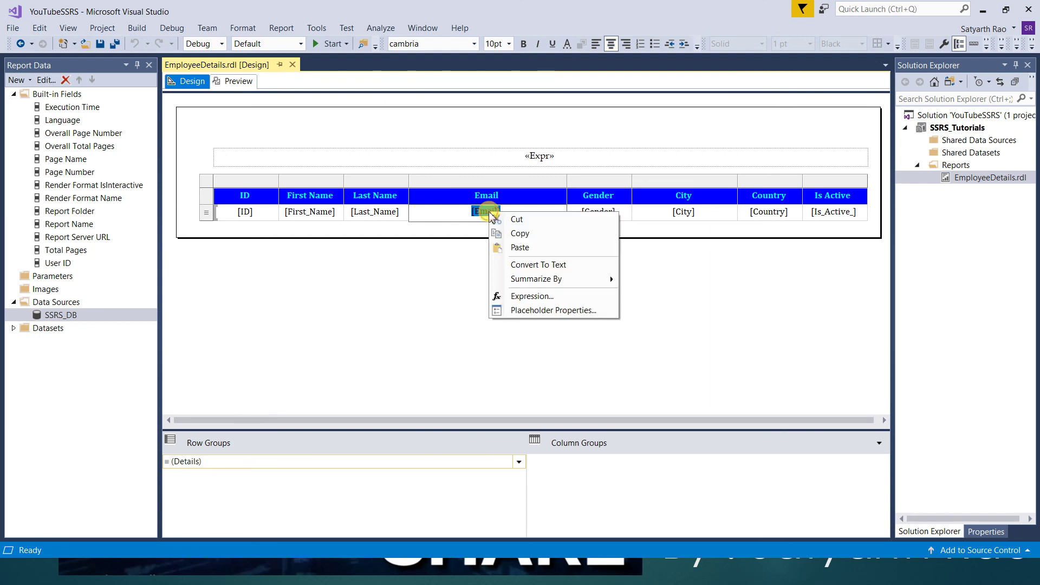
click(520, 311)
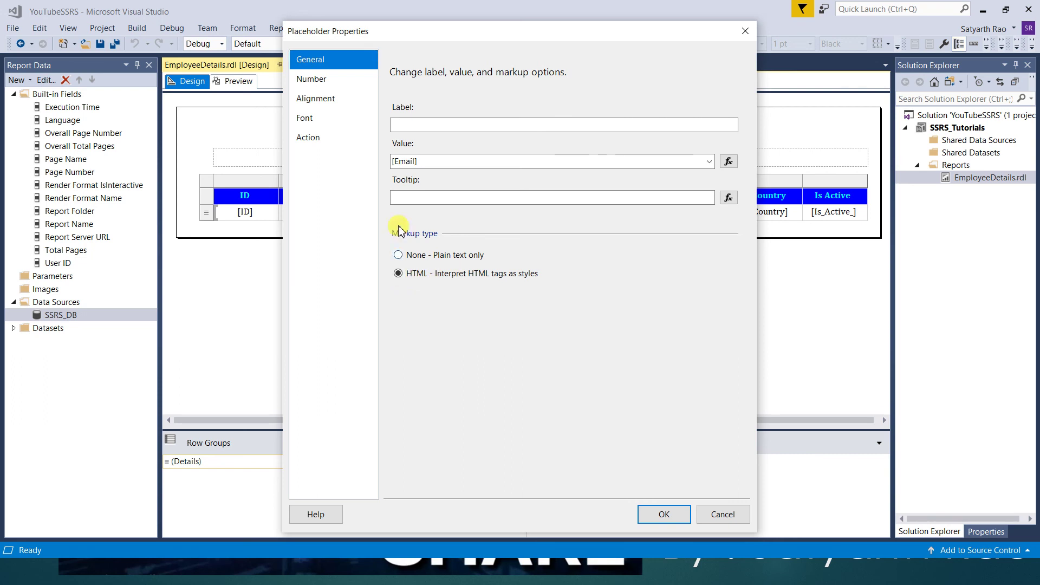
click(719, 514)
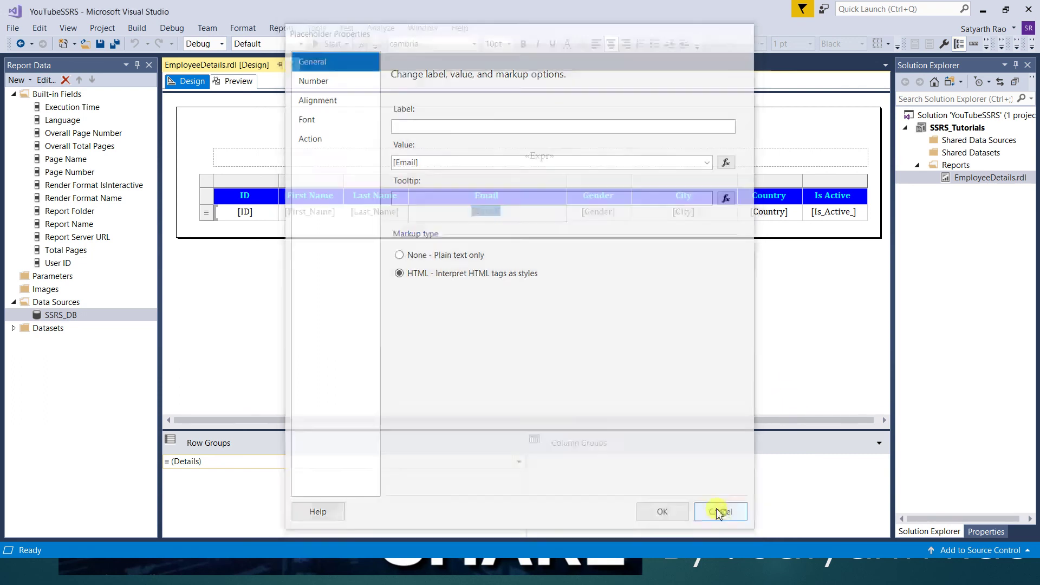
Examine the placeholder properties of the First_Name field in the table's detail row
click(571, 156)
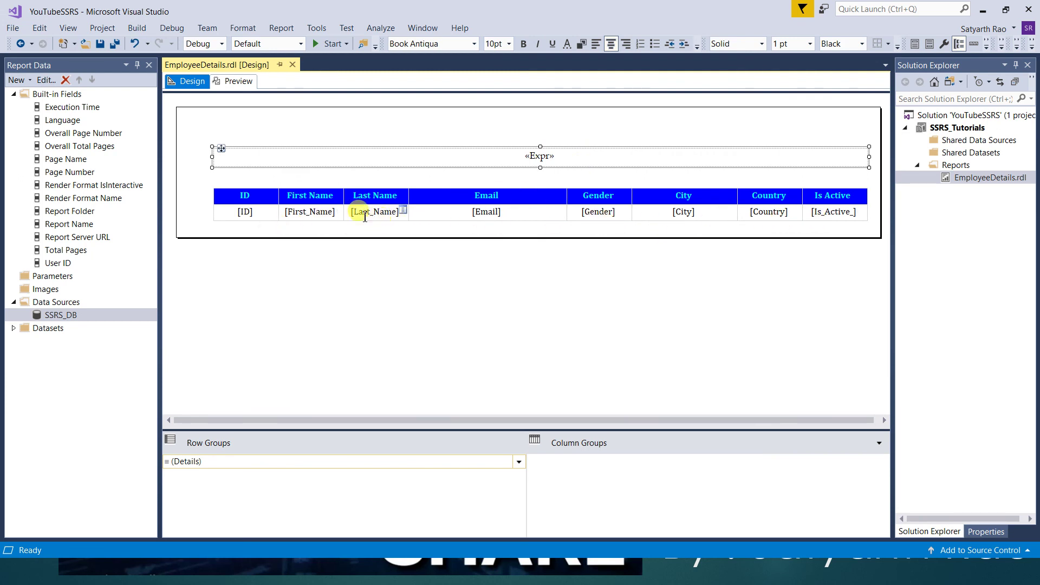
click(311, 213)
right_click(314, 216)
click(332, 312)
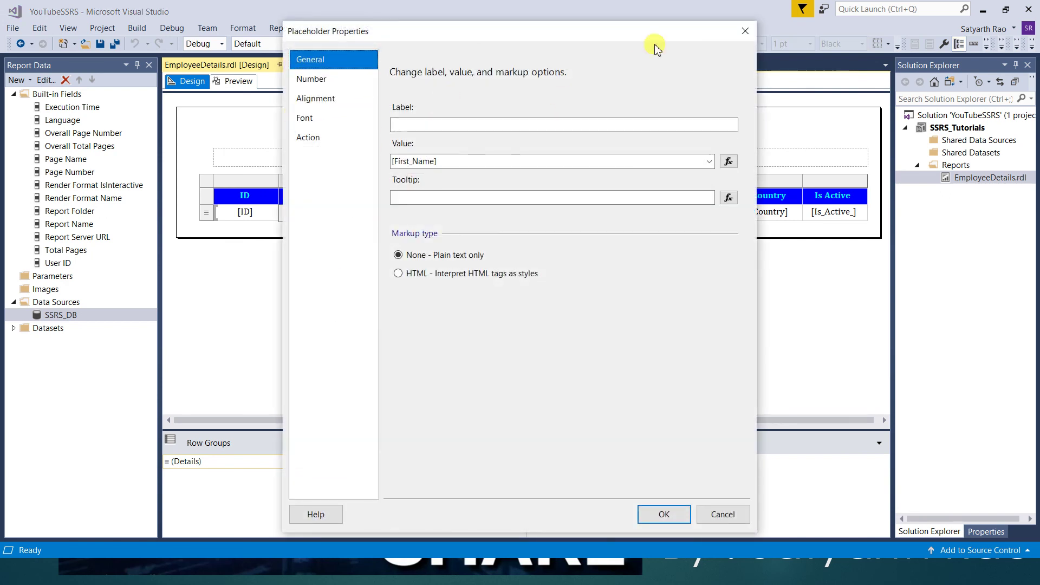
click(745, 33)
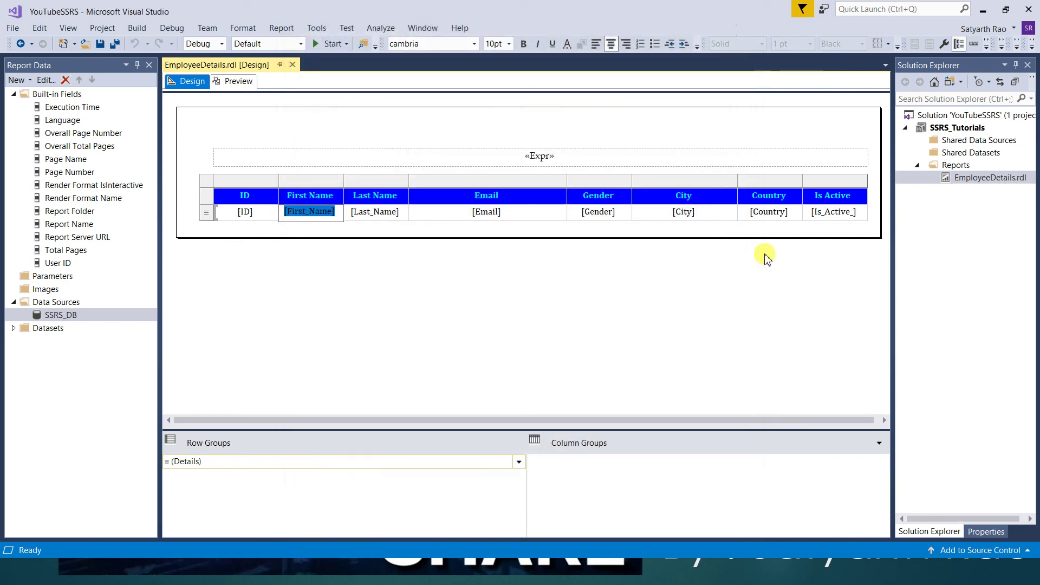
double_click(680, 212)
click(696, 279)
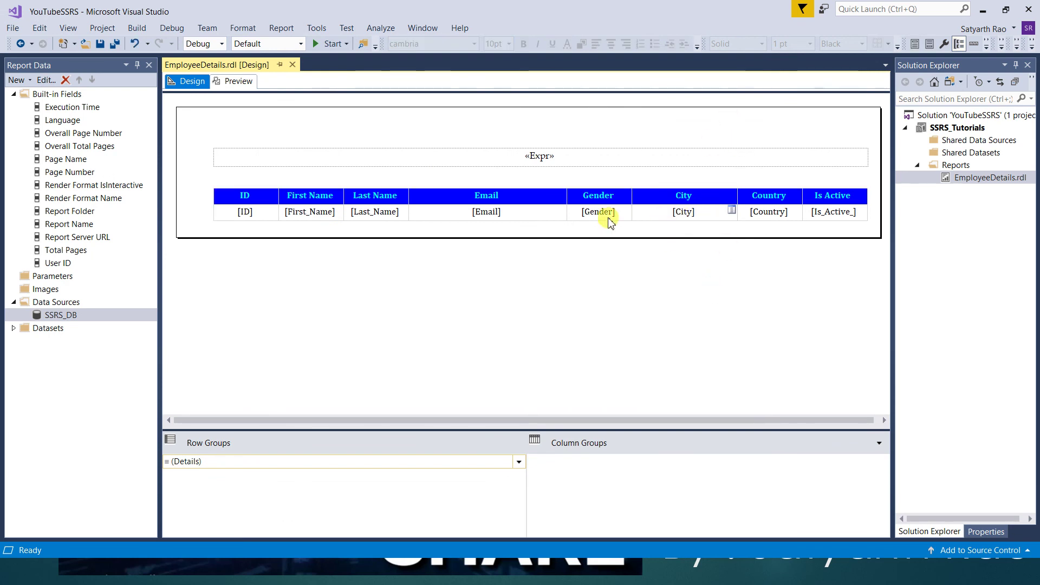
double_click(487, 213)
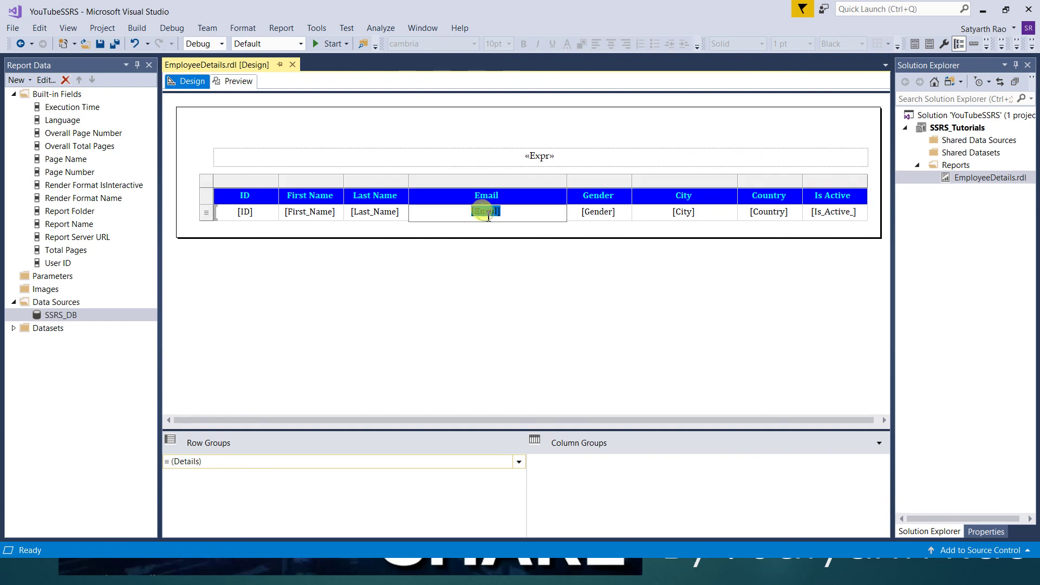
click(470, 252)
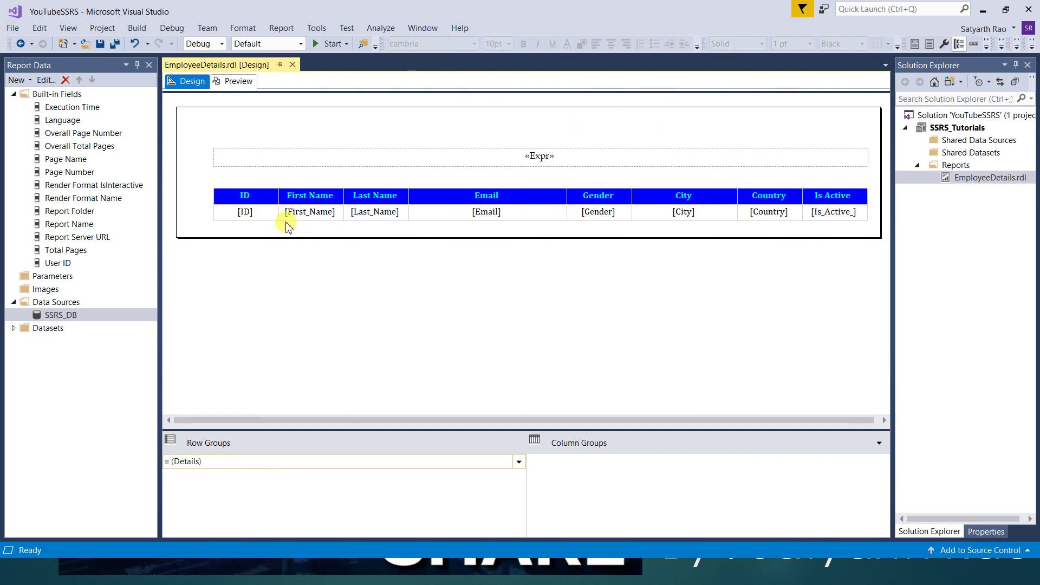
right_click(246, 213)
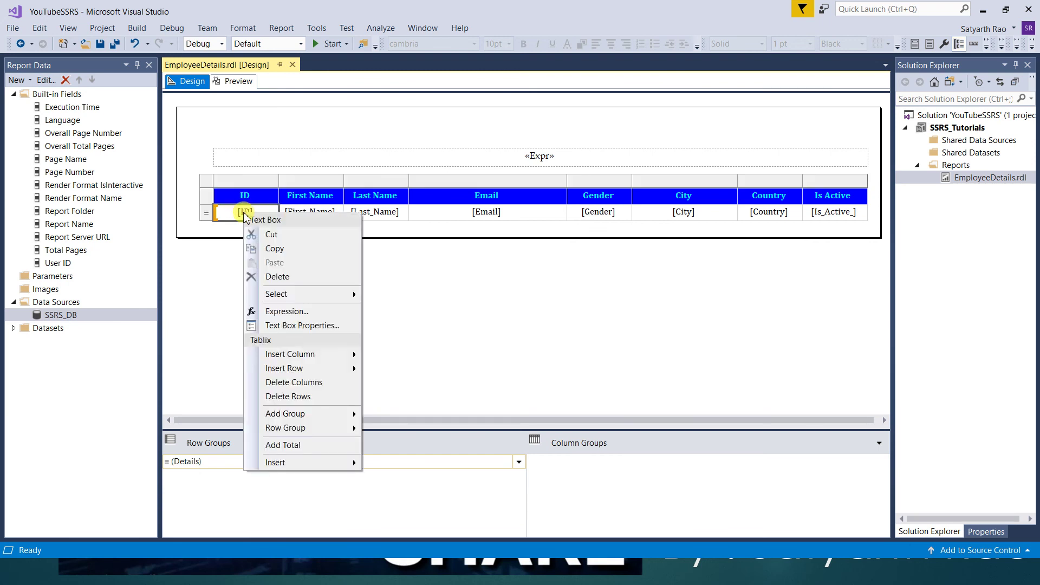
click(427, 284)
Examine the Number, Currency and Date format categories in the ID field's placeholder properties, leaving them unchanged
click(249, 212)
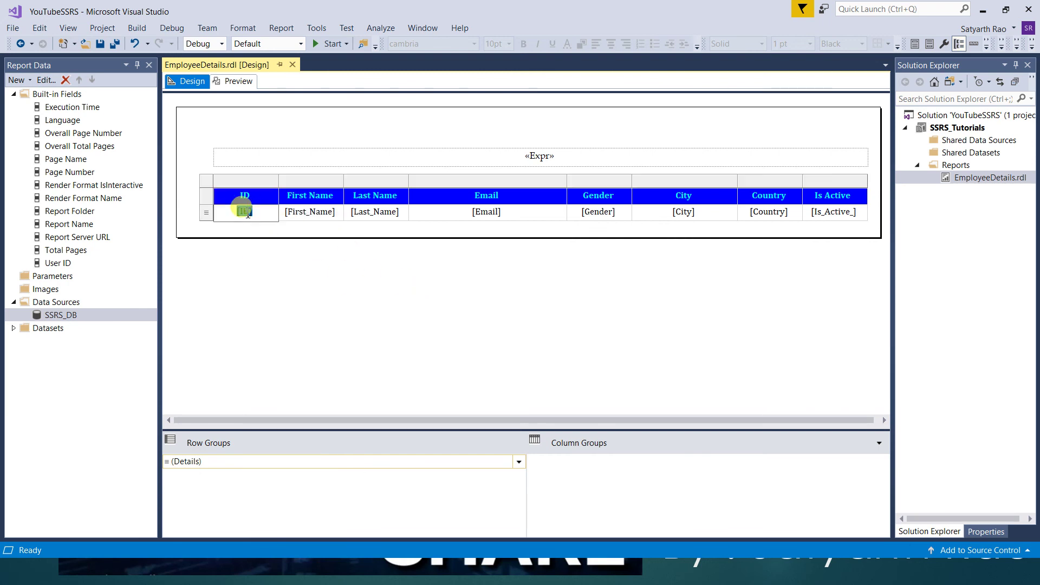
right_click(243, 211)
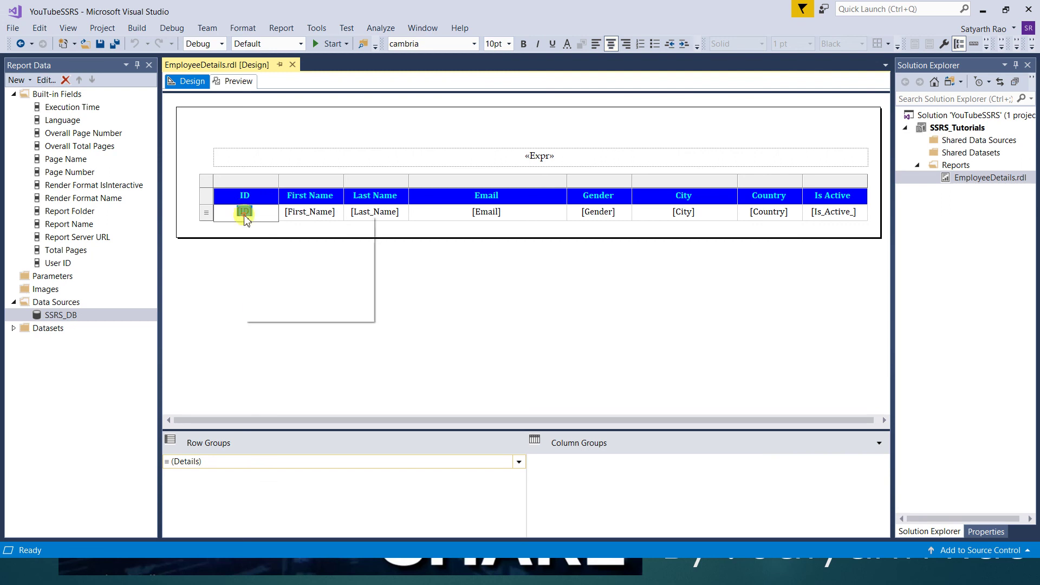
click(280, 315)
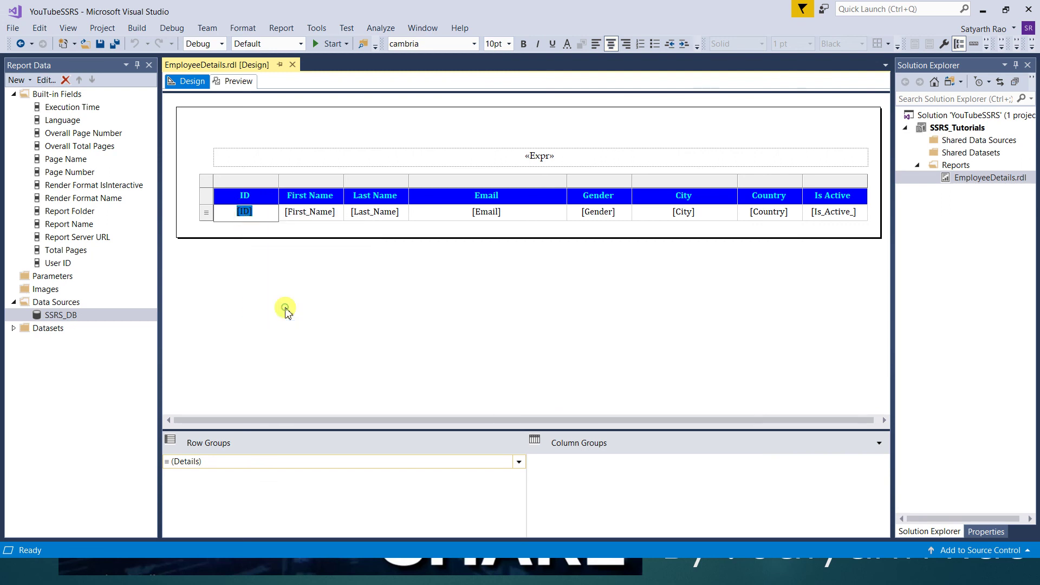
click(318, 79)
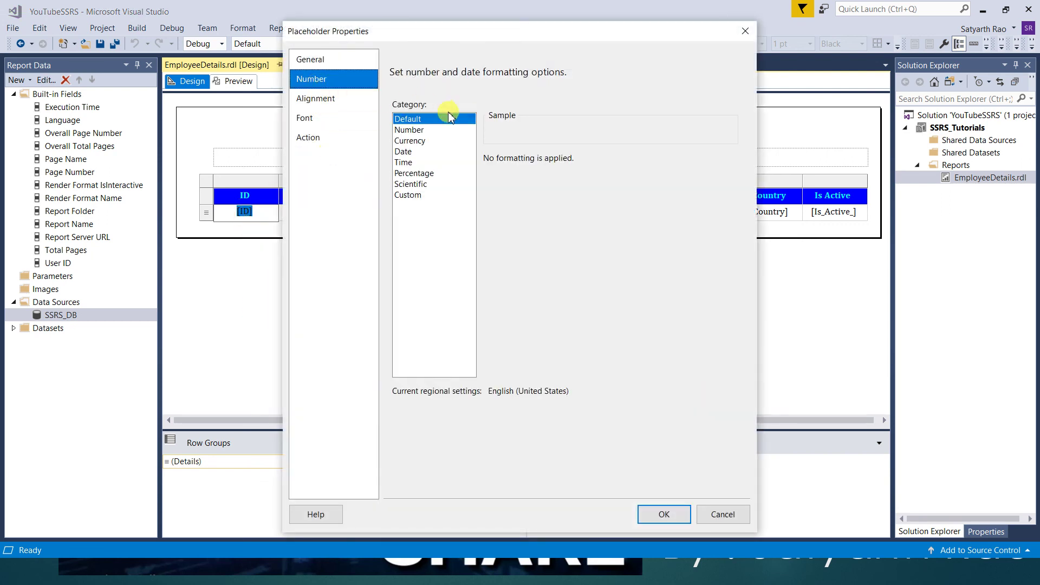
click(412, 130)
click(411, 142)
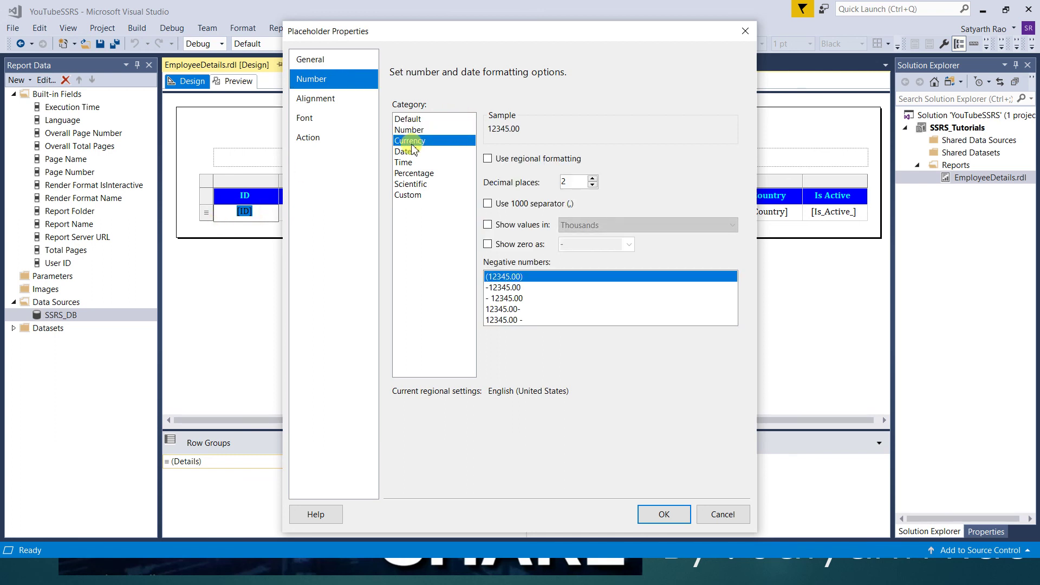
click(412, 152)
click(410, 130)
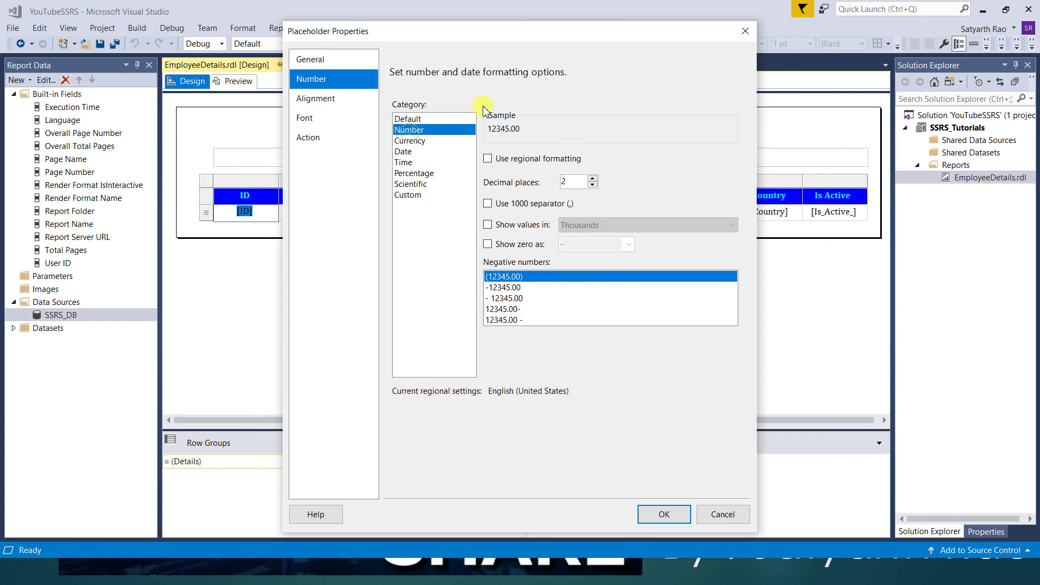
click(721, 519)
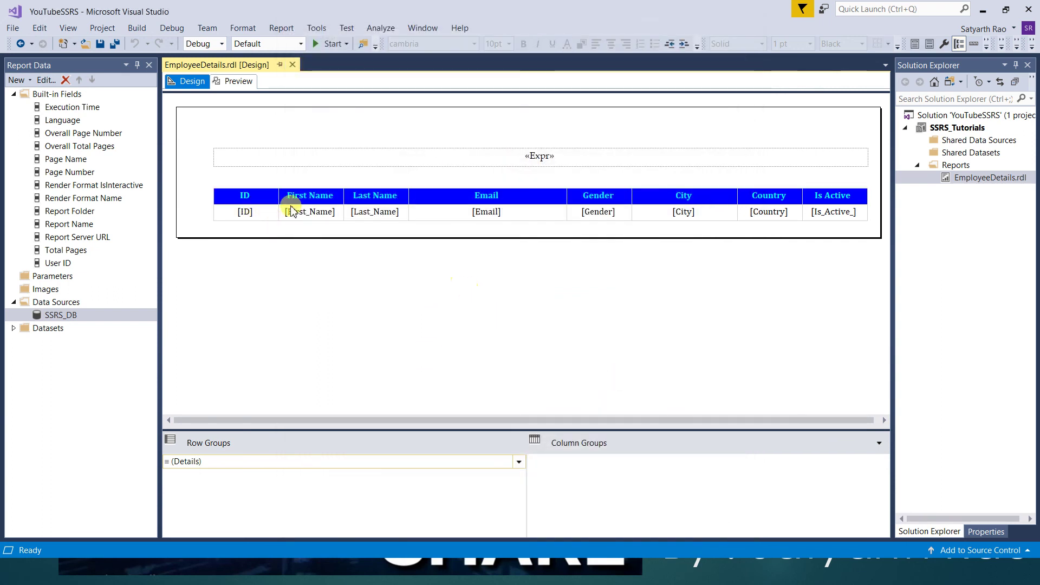
Point out the placeholders by selecting First_Name, Last_Name, Email, the title expression and Gender one after another
double_click(323, 211)
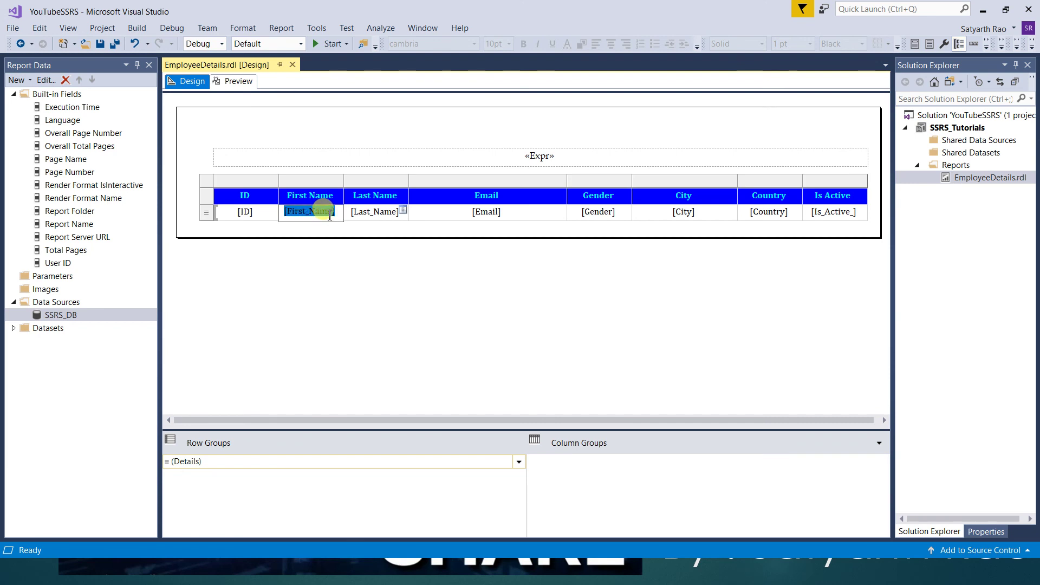
double_click(363, 211)
double_click(486, 211)
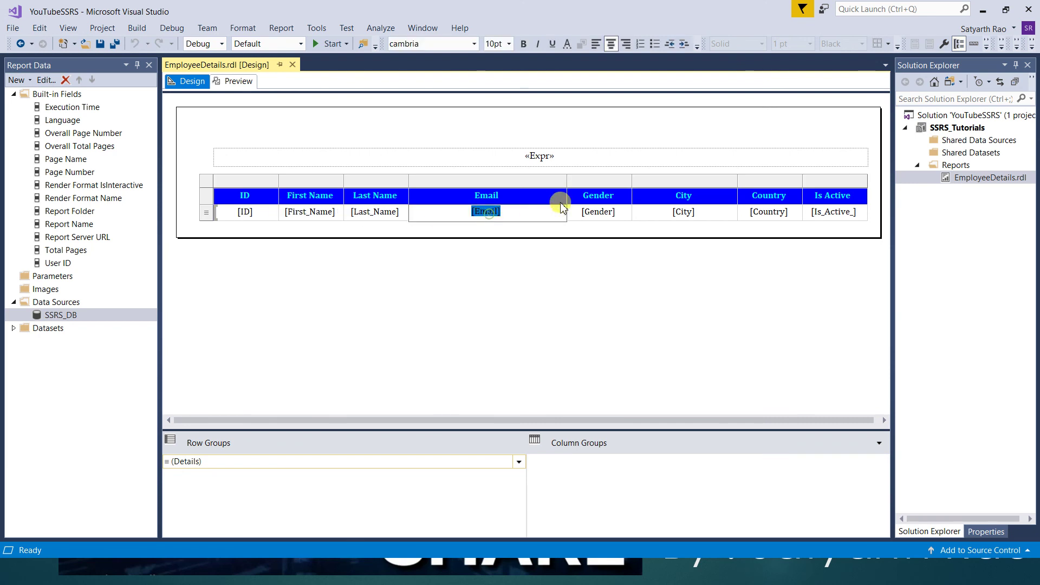
double_click(539, 155)
double_click(607, 212)
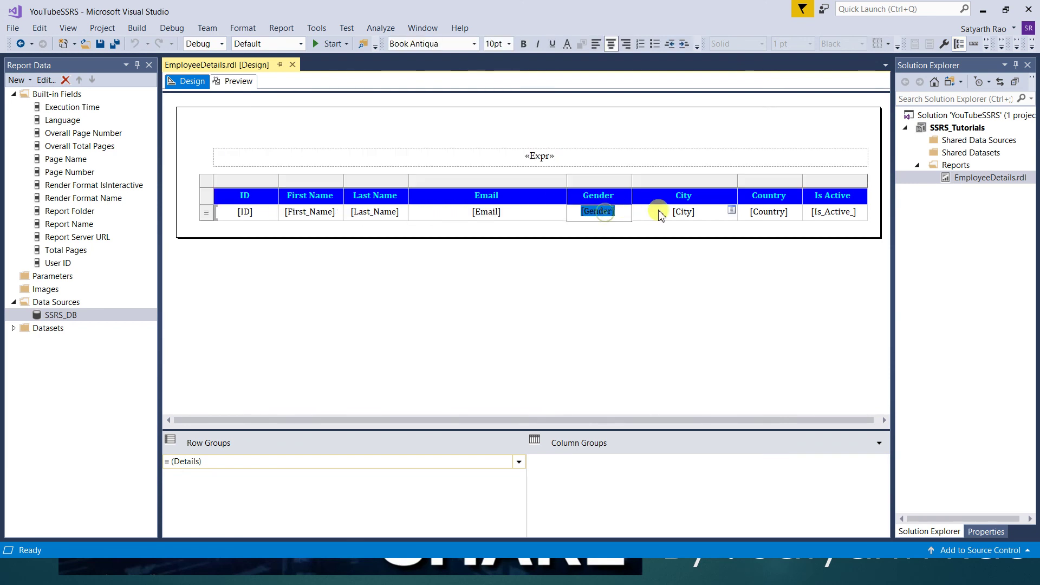
Examine the general placeholder properties of the City field in the table's detail row, without changing them
double_click(680, 212)
right_click(679, 213)
click(713, 310)
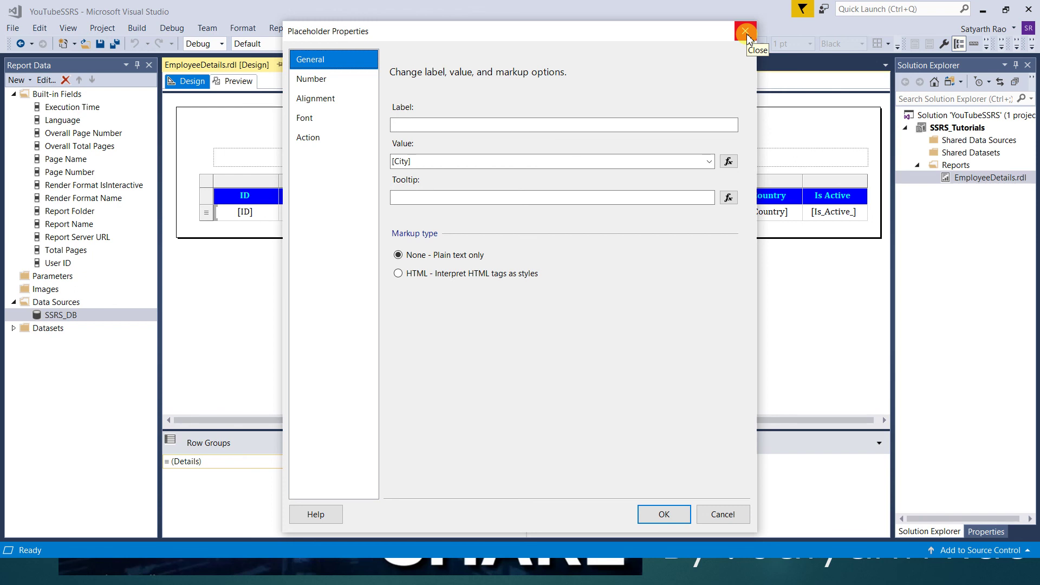
click(747, 34)
click(681, 297)
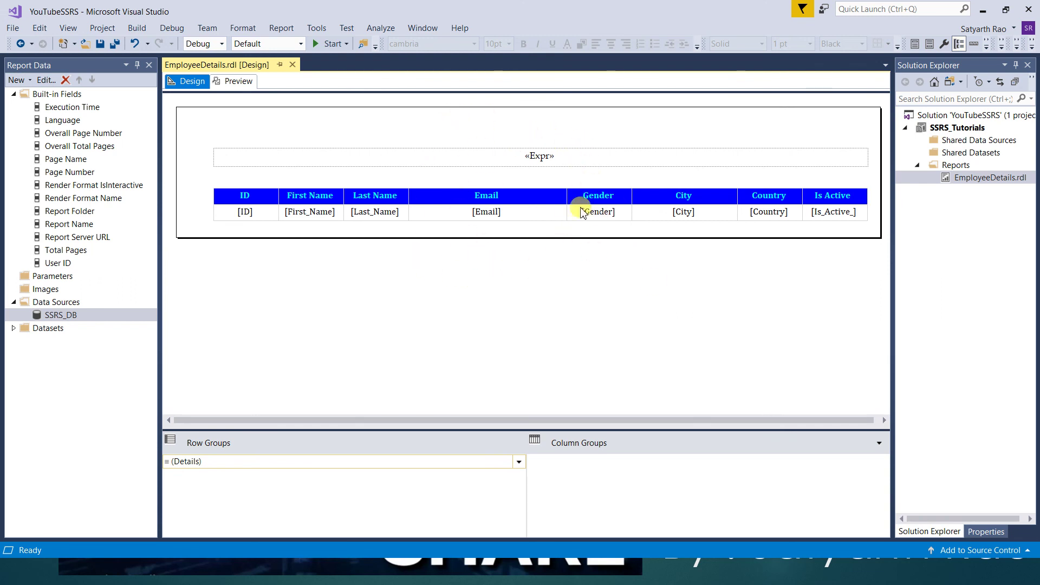
Highlight the title expression's placeholder, followed by Last_Name, Email, Gender, City, Country and Is_Active in the detail row
click(535, 156)
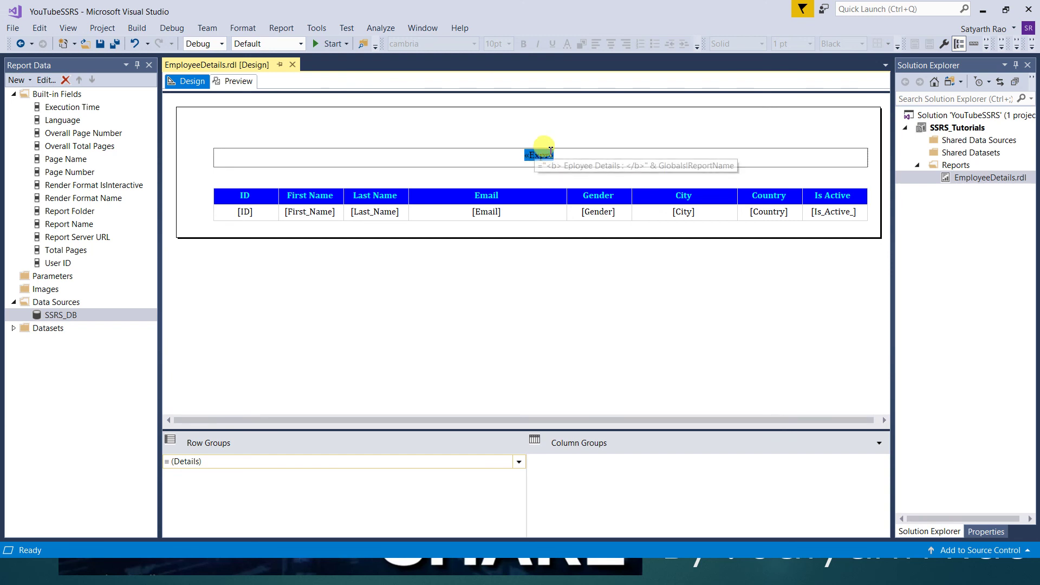
click(547, 154)
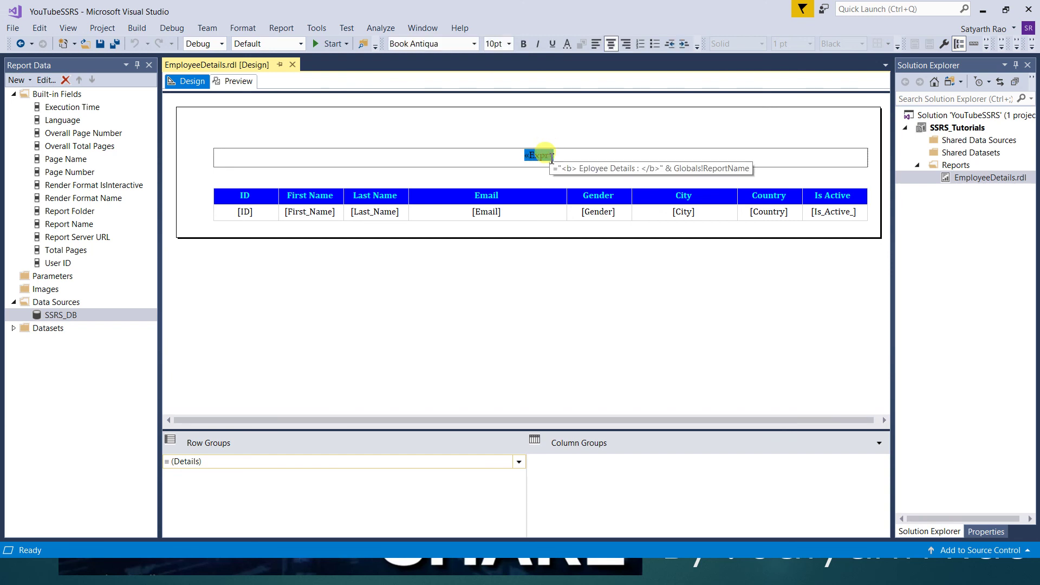
double_click(374, 211)
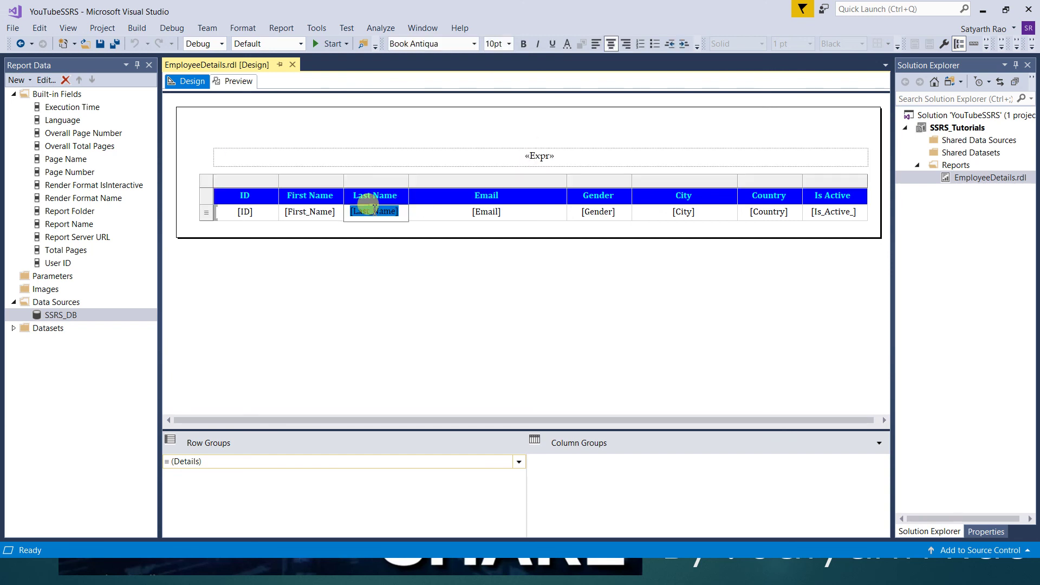
double_click(479, 211)
double_click(598, 211)
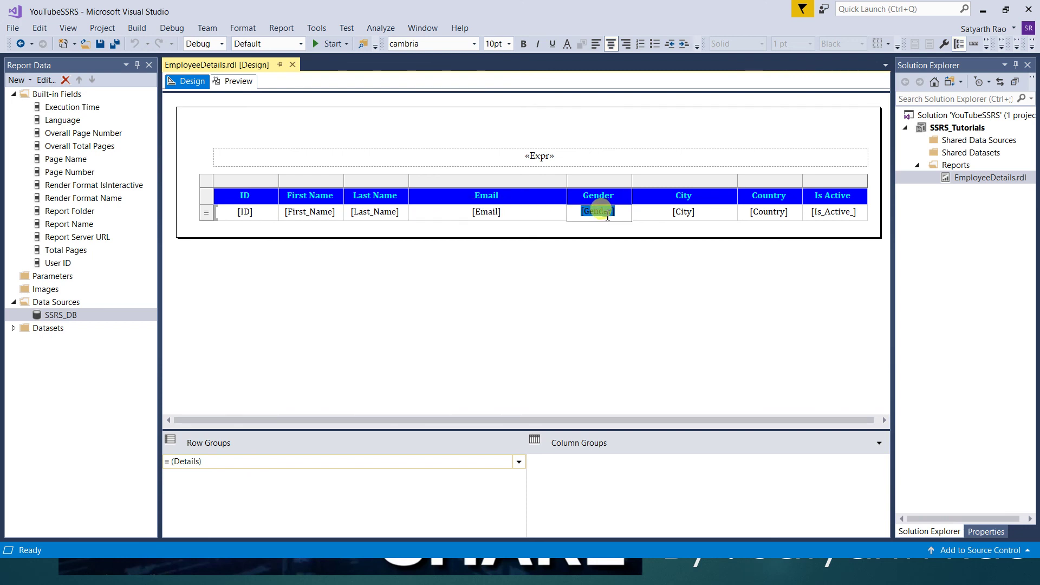
double_click(685, 214)
double_click(773, 213)
double_click(825, 216)
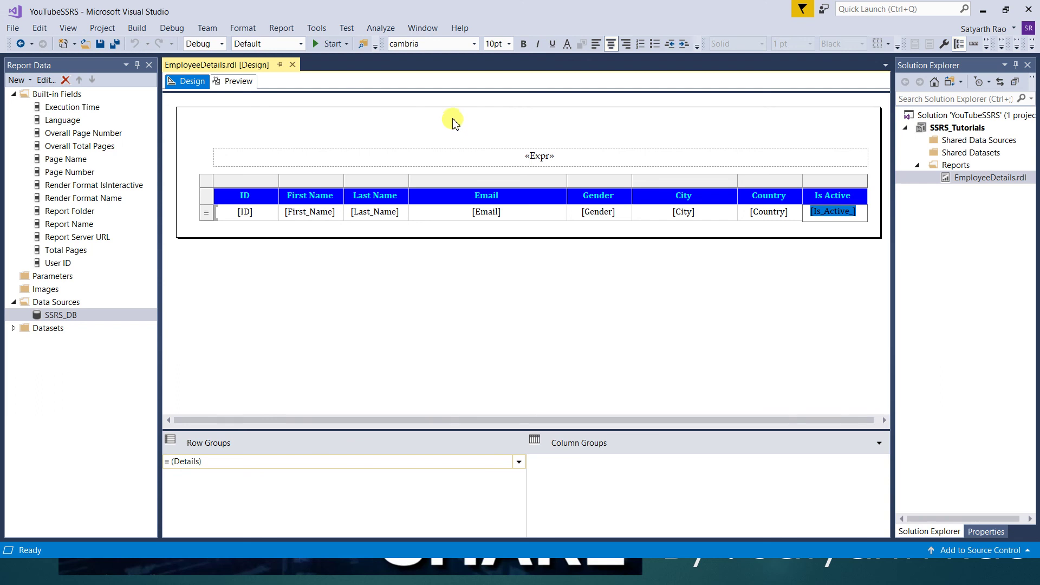